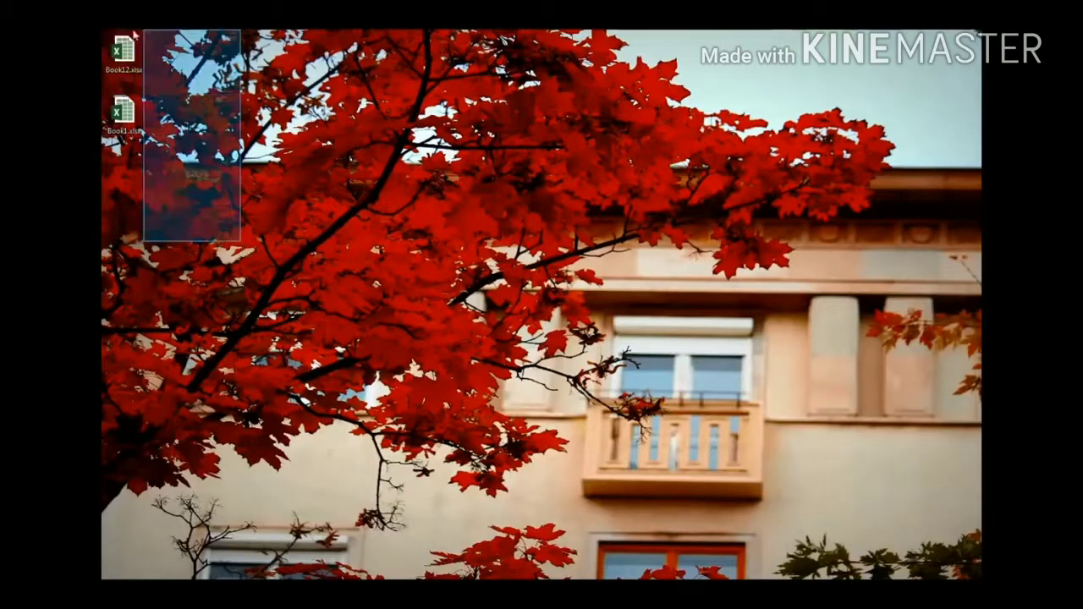
left_click_drag(168, 151, 109, 35)
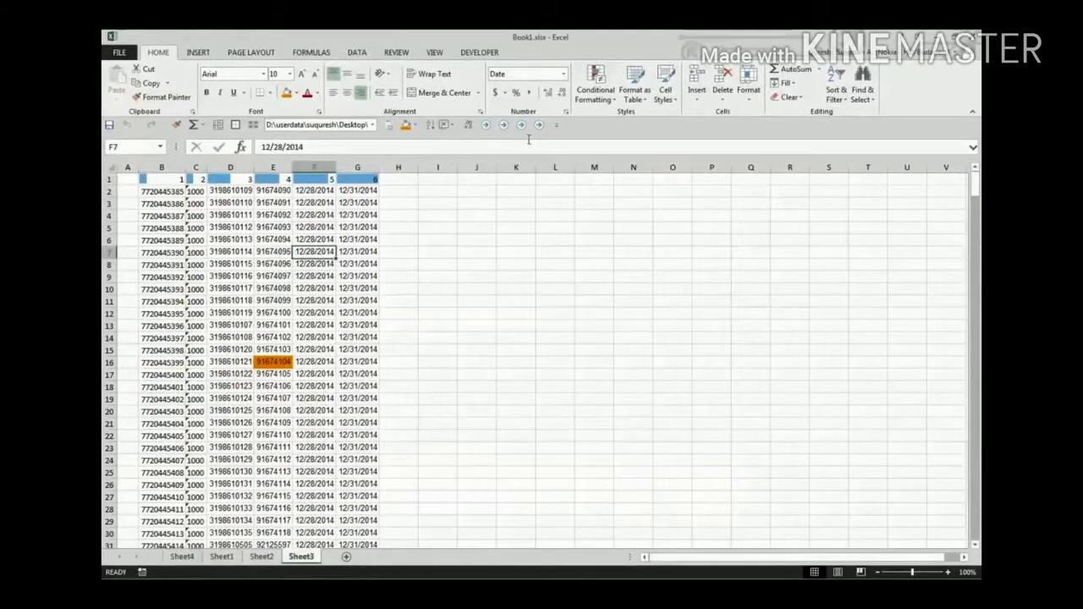
left_click(506, 228)
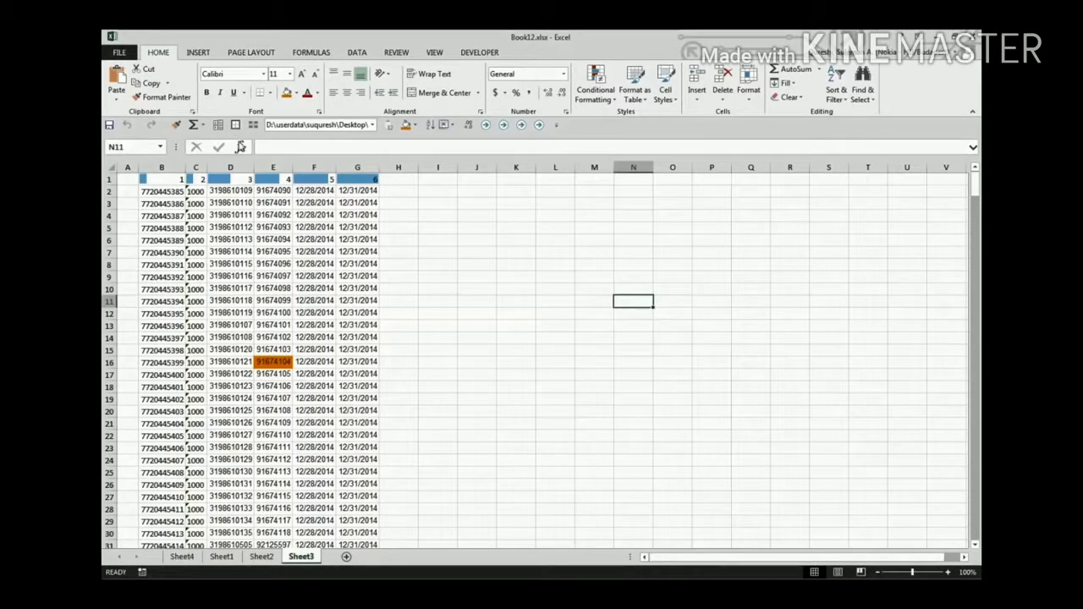
Open the Quick Access Toolbar customization options and choose Home Tab as the source of available commands
left_click(556, 126)
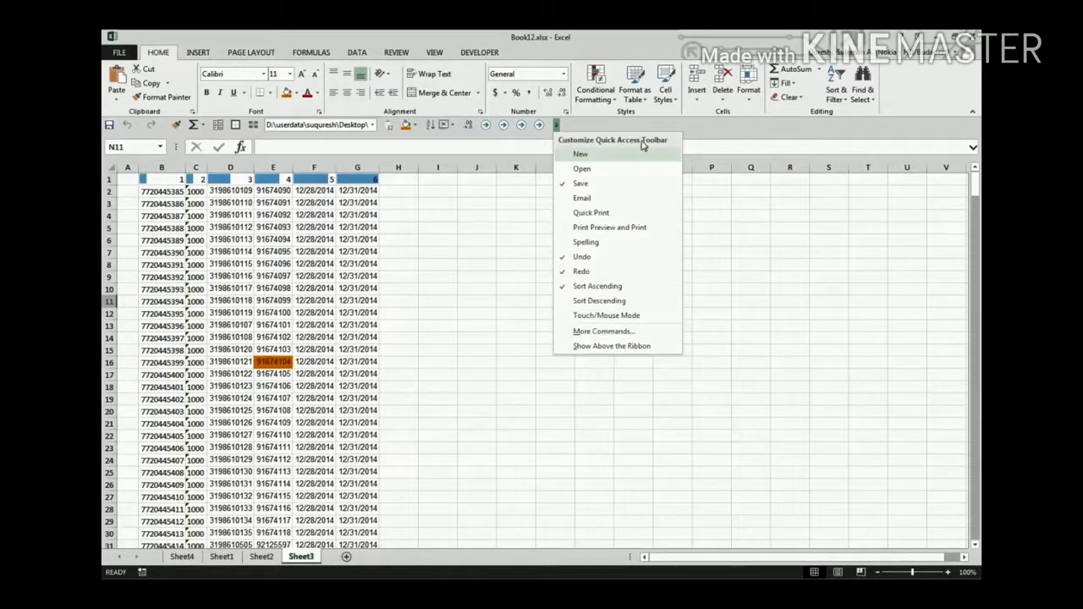
left_click(590, 332)
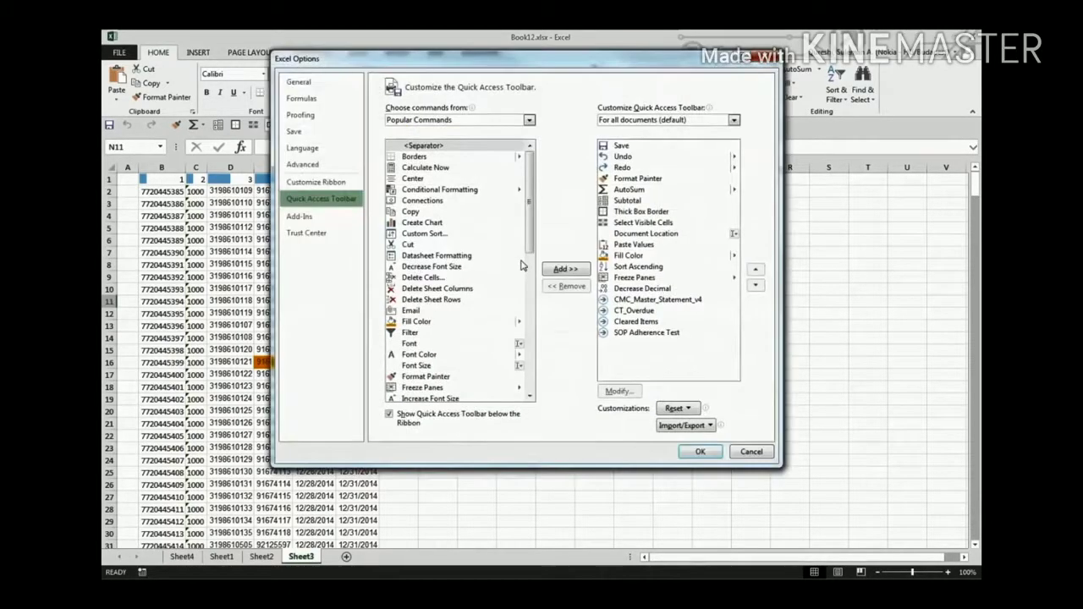
left_click(529, 121)
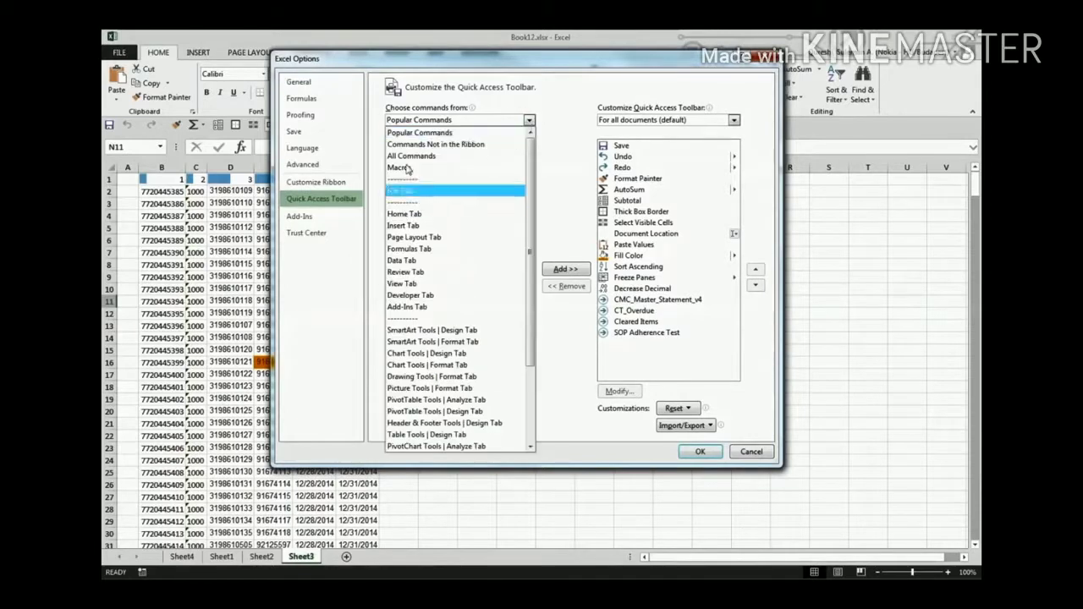
left_click(441, 214)
Try to add the AutoSum command to the Quick Access Toolbar
left_click_drag(529, 165, 530, 178)
left_click(427, 176)
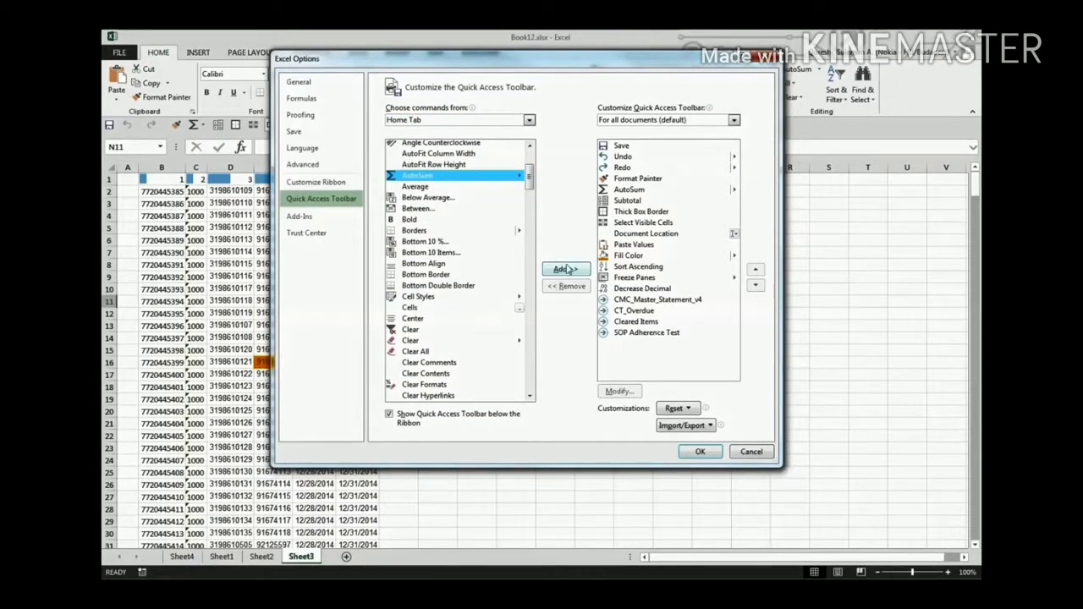
left_click(566, 270)
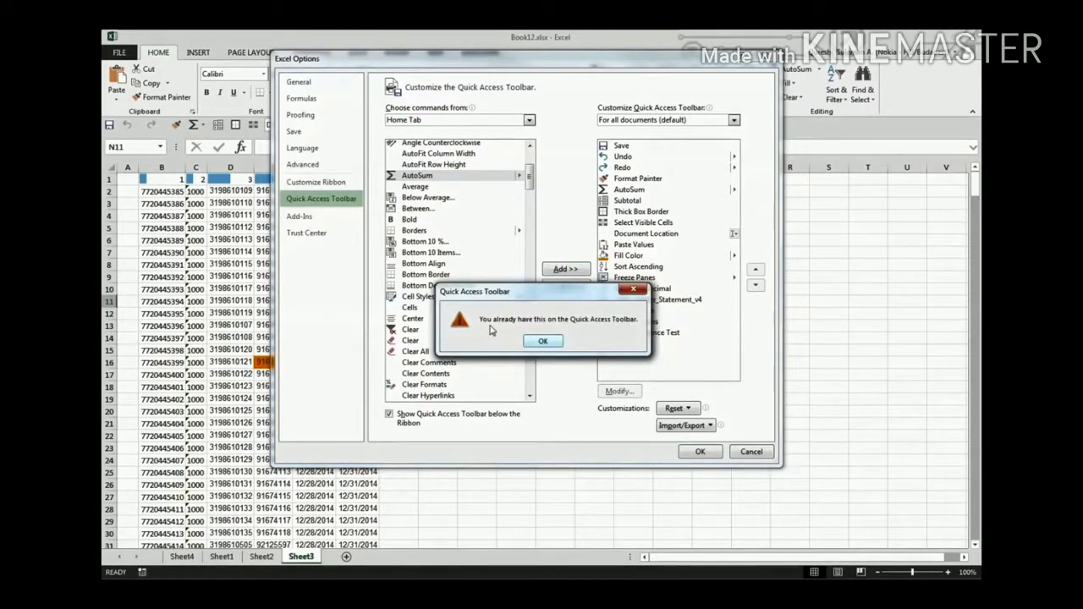
left_click(539, 345)
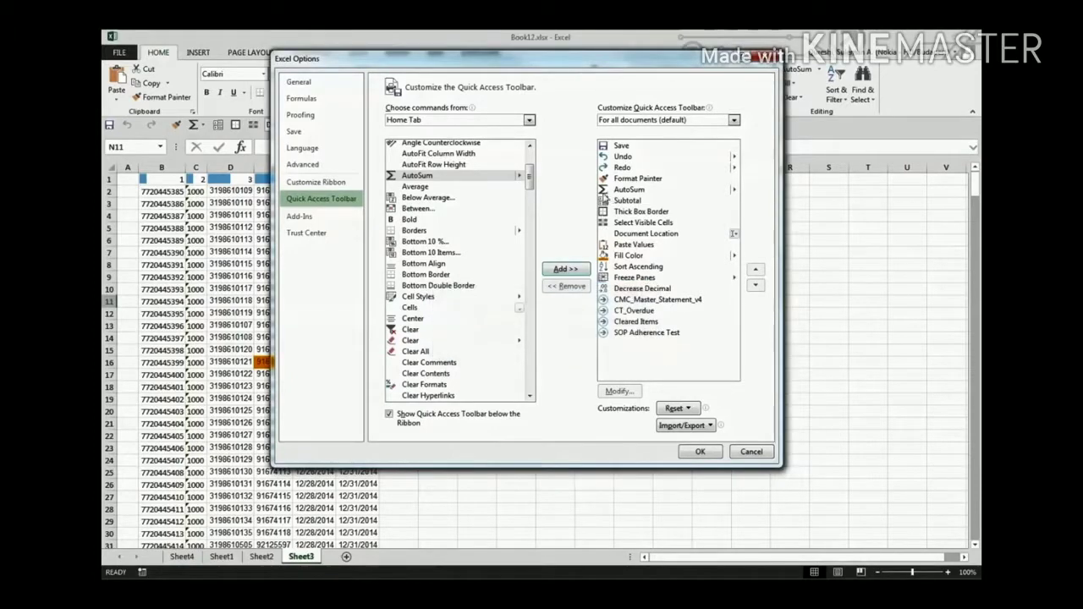
Add the Cut command to the Quick Access Toolbar and apply the customization
left_click_drag(531, 186, 530, 219)
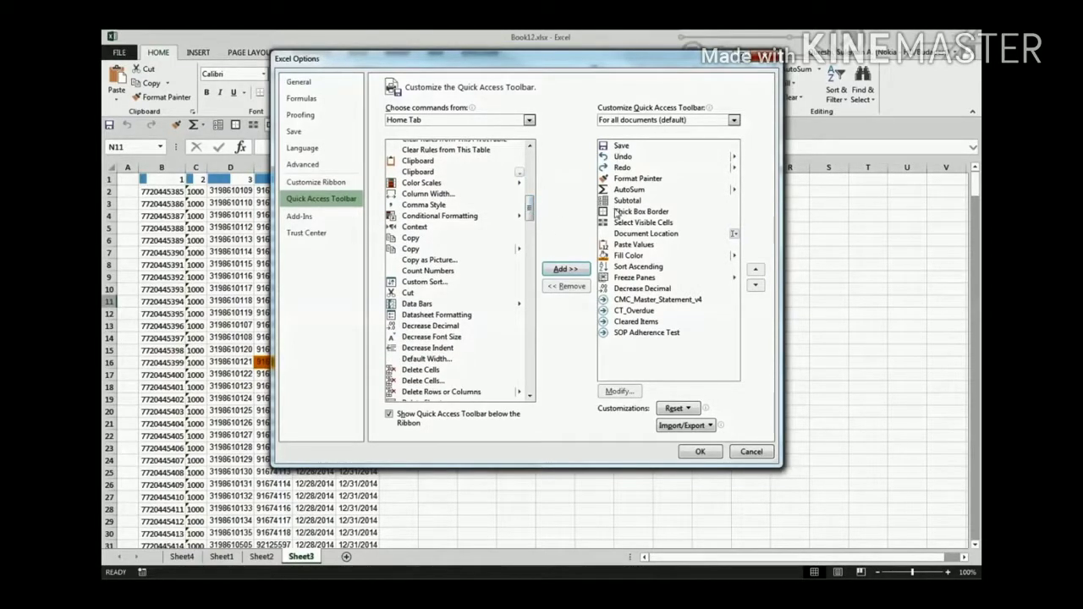
left_click(415, 293)
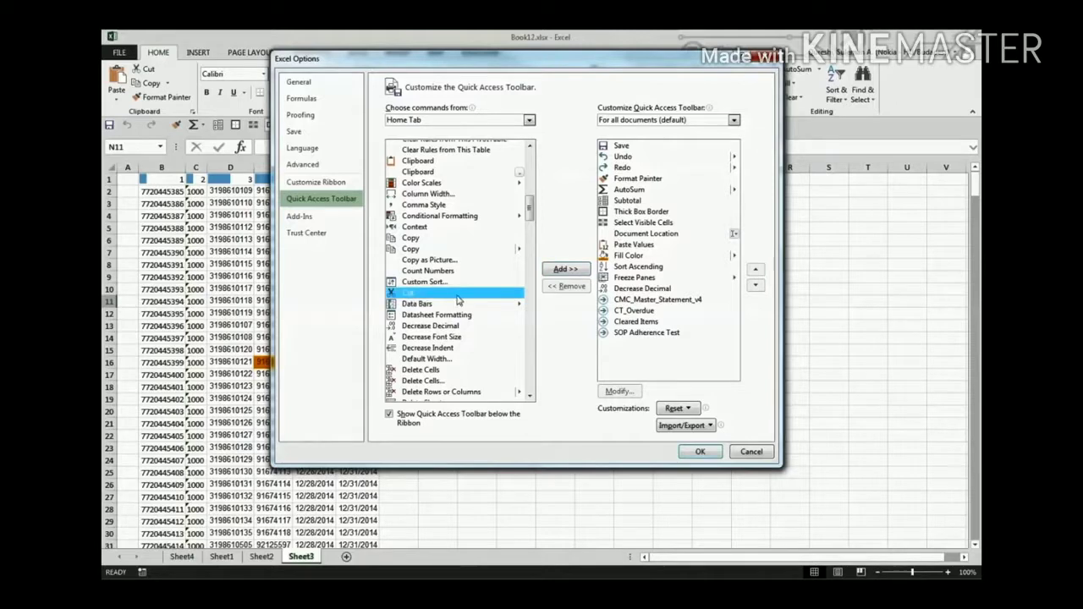
left_click(562, 268)
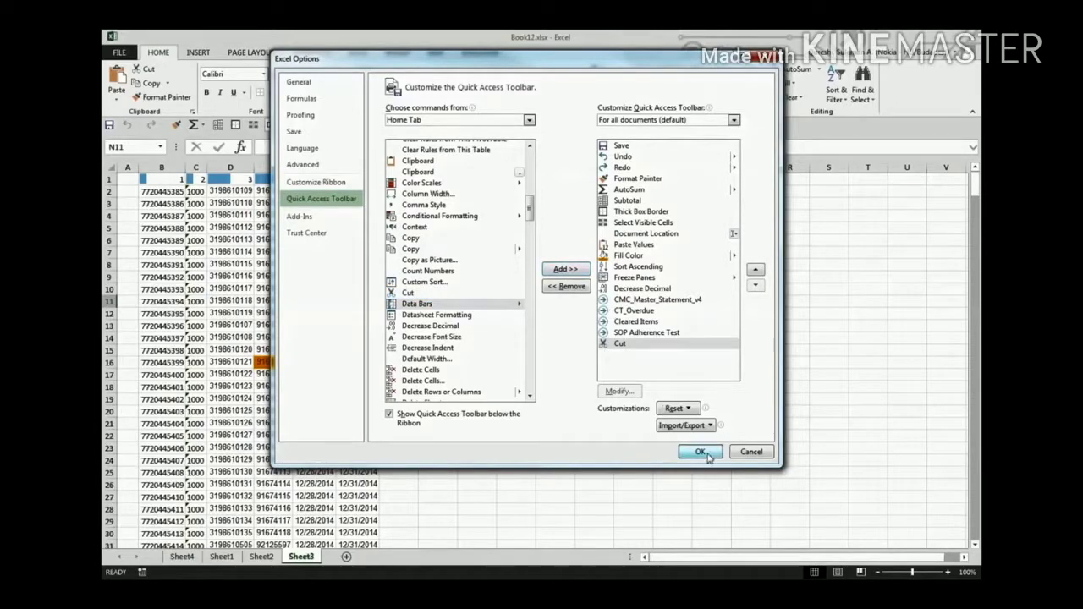
left_click(702, 453)
left_click(594, 313)
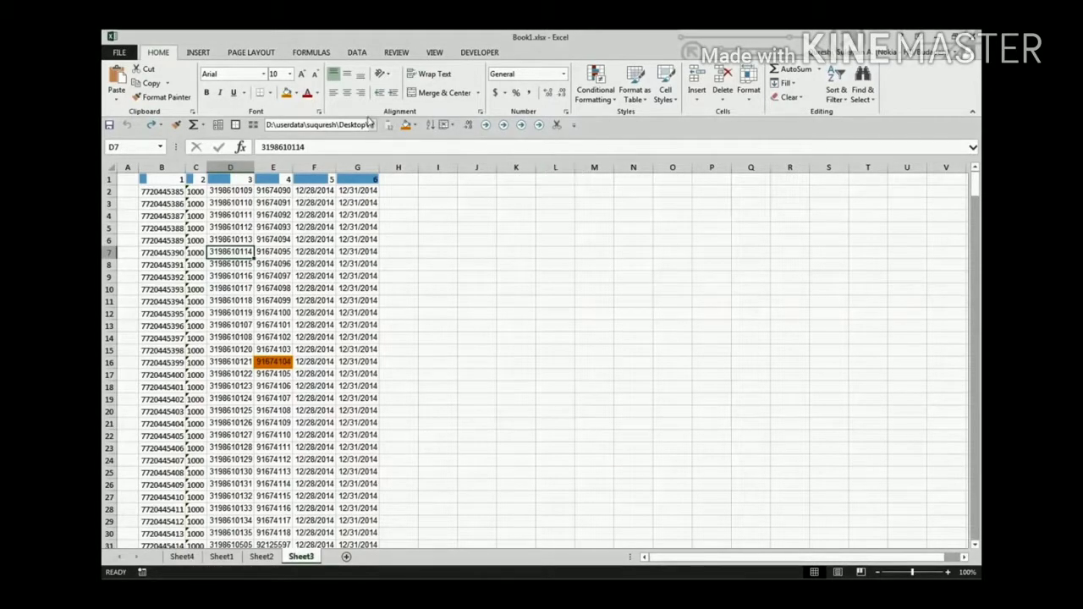
Apply a diagonal border running from lower left to upper right across cell D7
left_click(481, 113)
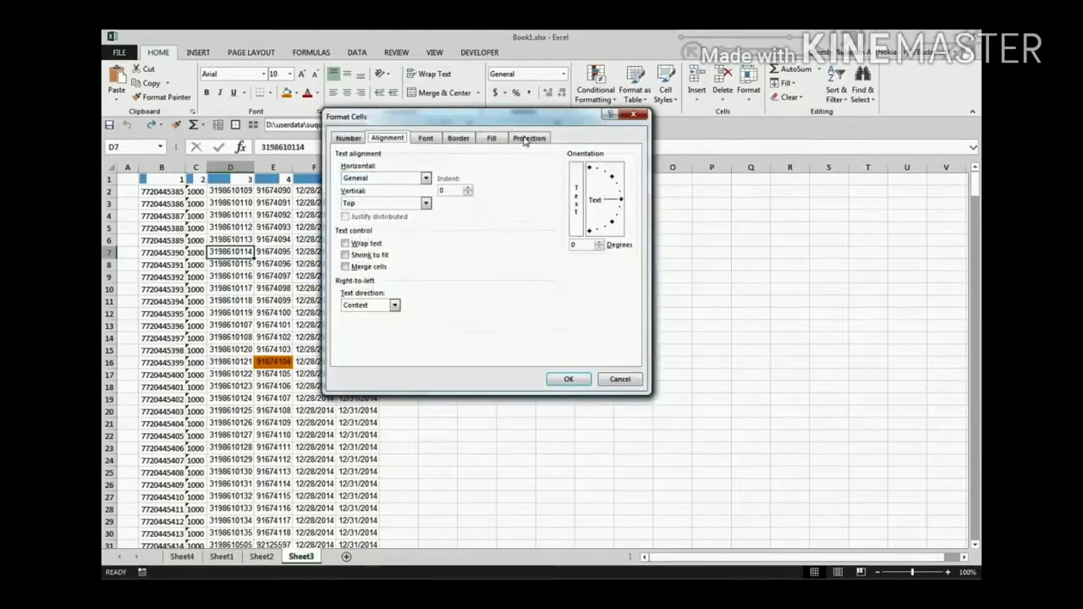
left_click(458, 138)
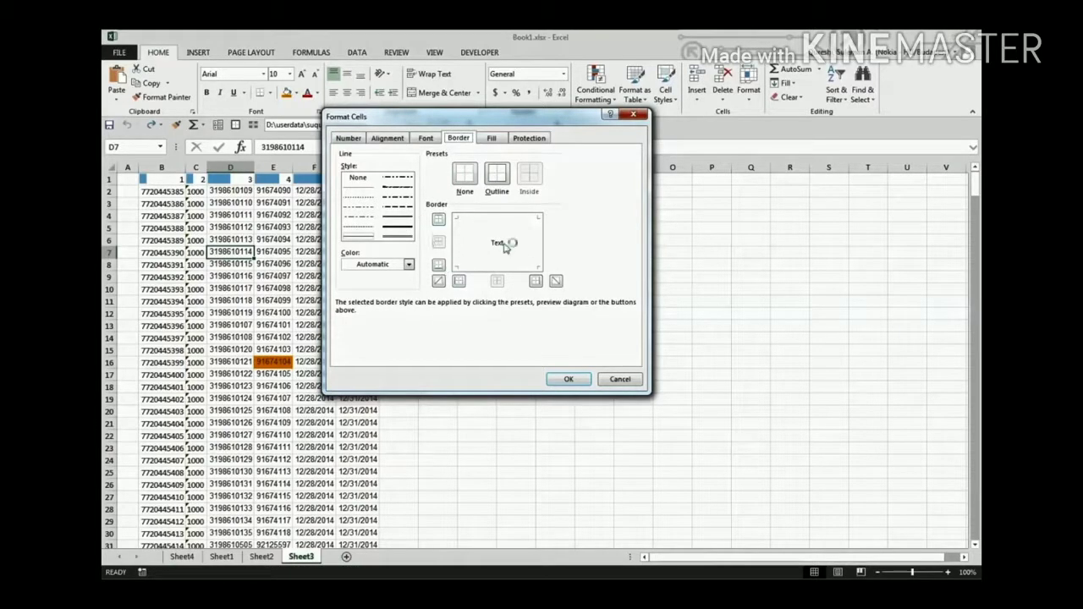
left_click(508, 239)
left_click(568, 380)
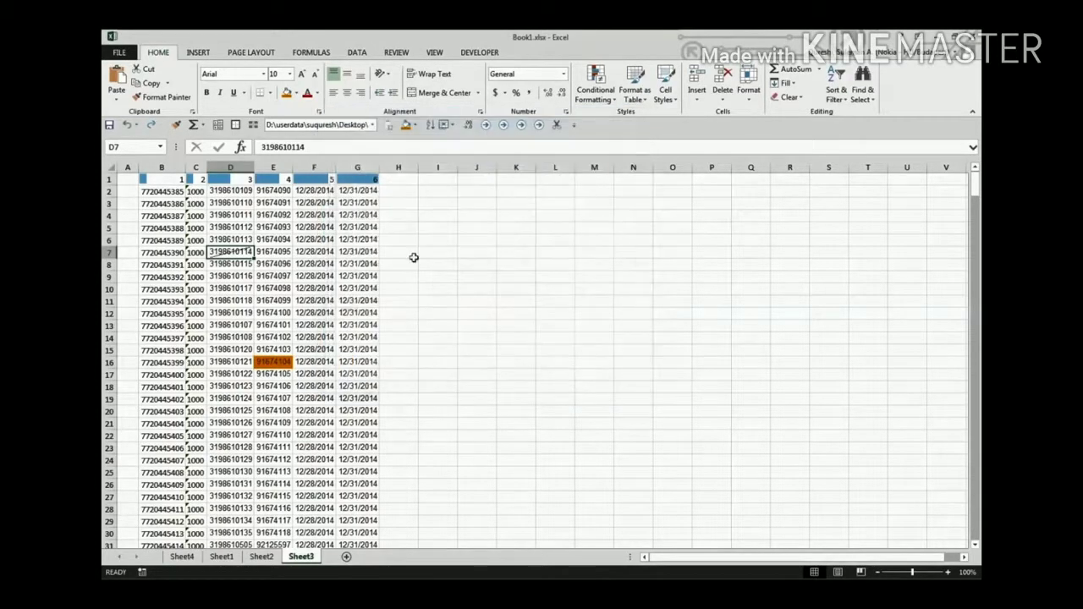
left_click(235, 278)
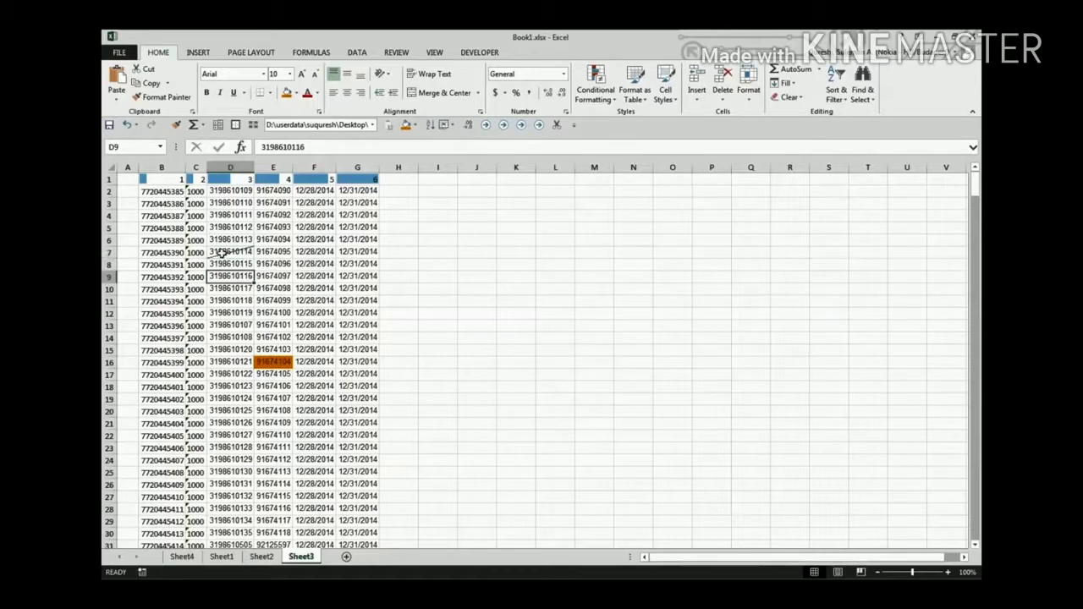
left_click(224, 252)
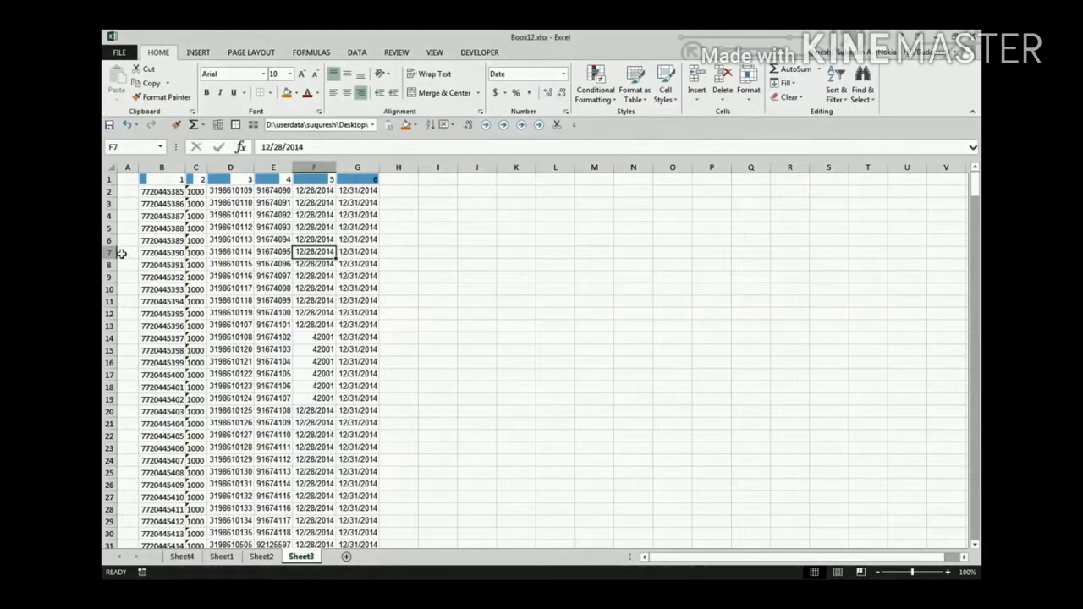
Insert one blank row above row 7 of Sheet3
left_click(109, 252)
right_click(110, 252)
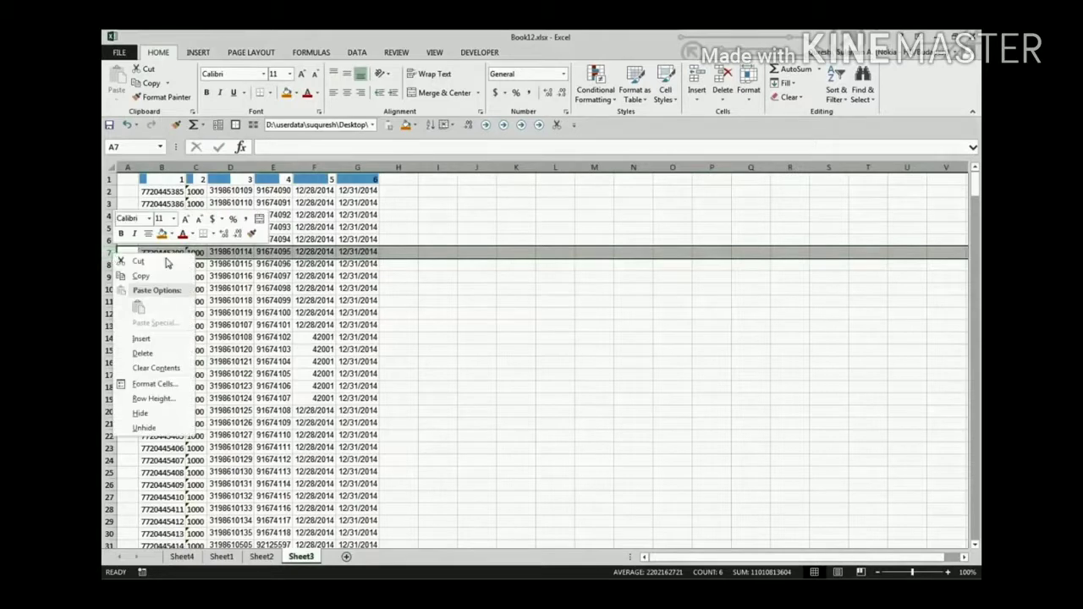
left_click(144, 340)
left_click(238, 312)
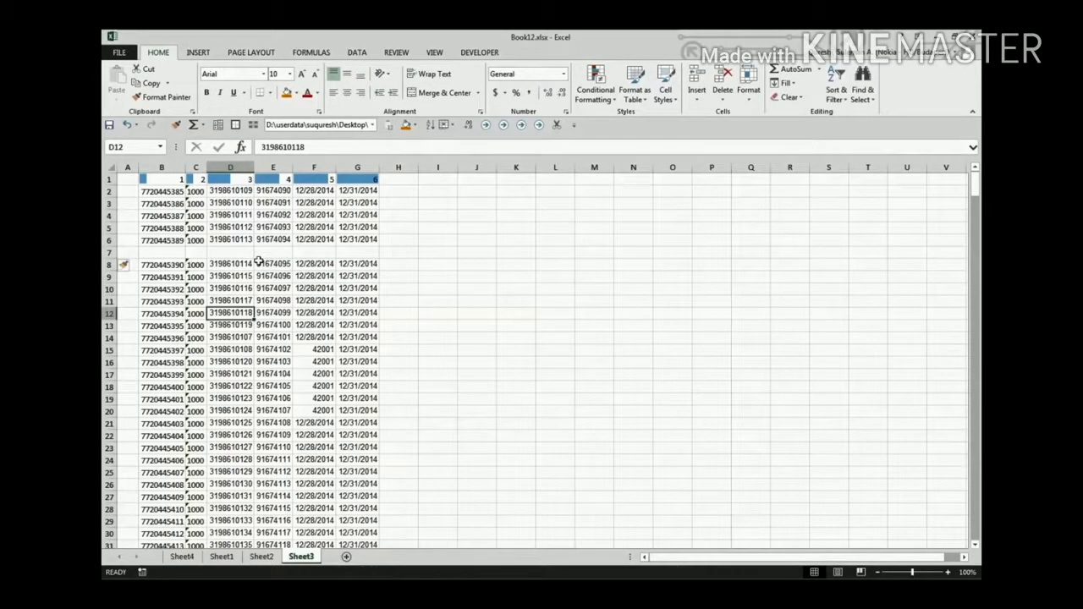
Undo the insertion of the blank row 7
left_click(160, 253)
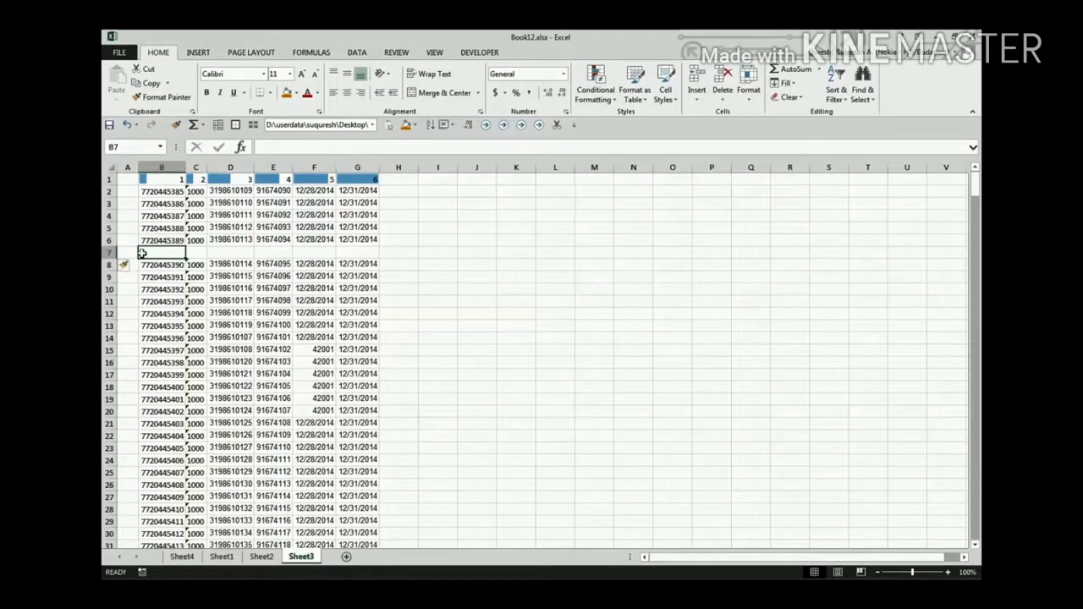
left_click(110, 252)
right_click(110, 253)
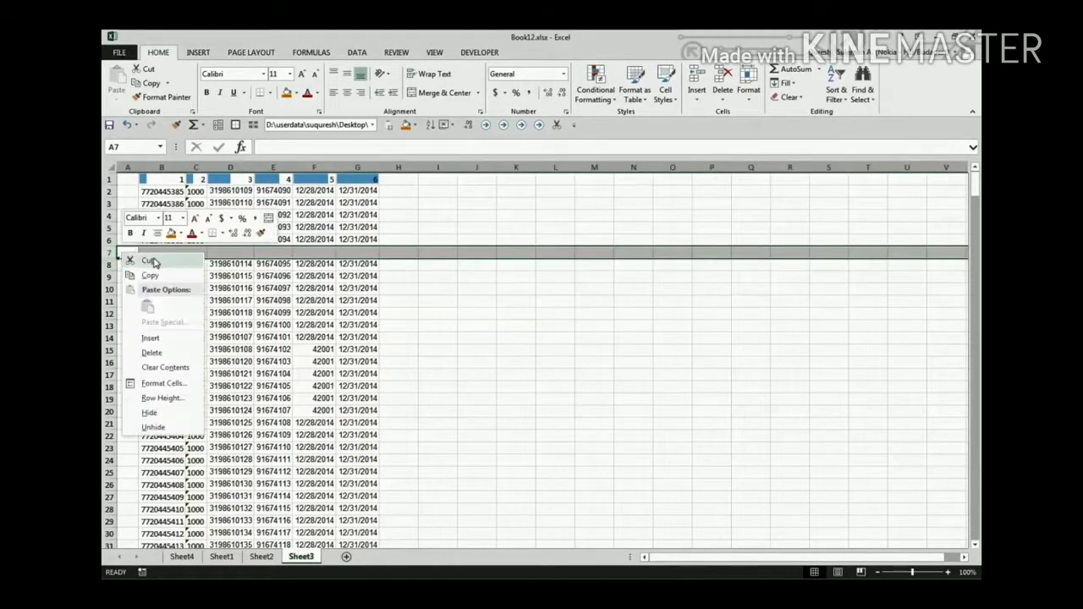
left_click(171, 346)
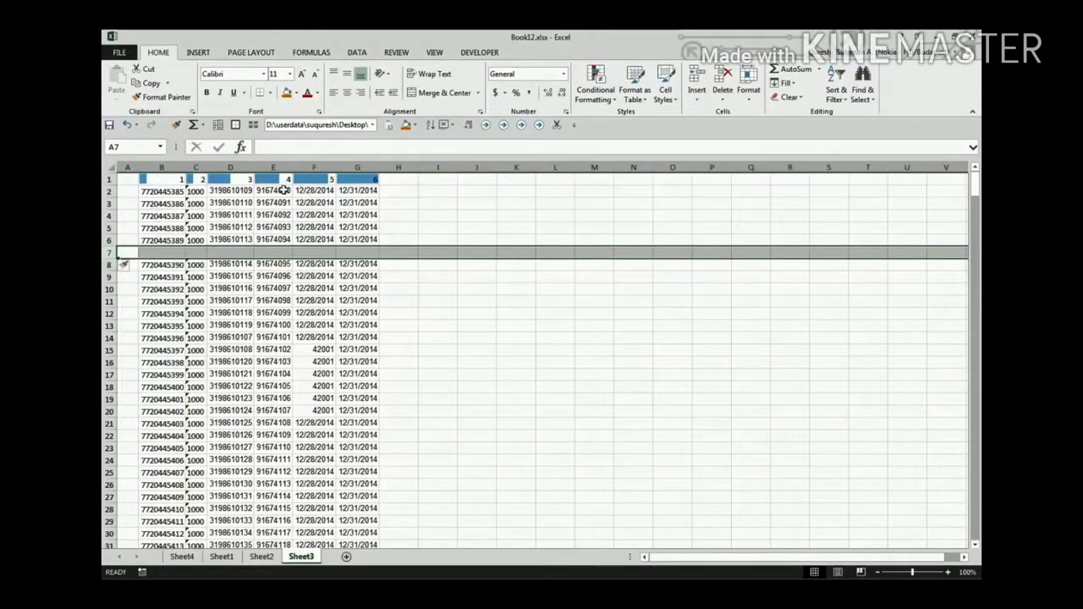
key("ctrl+z")
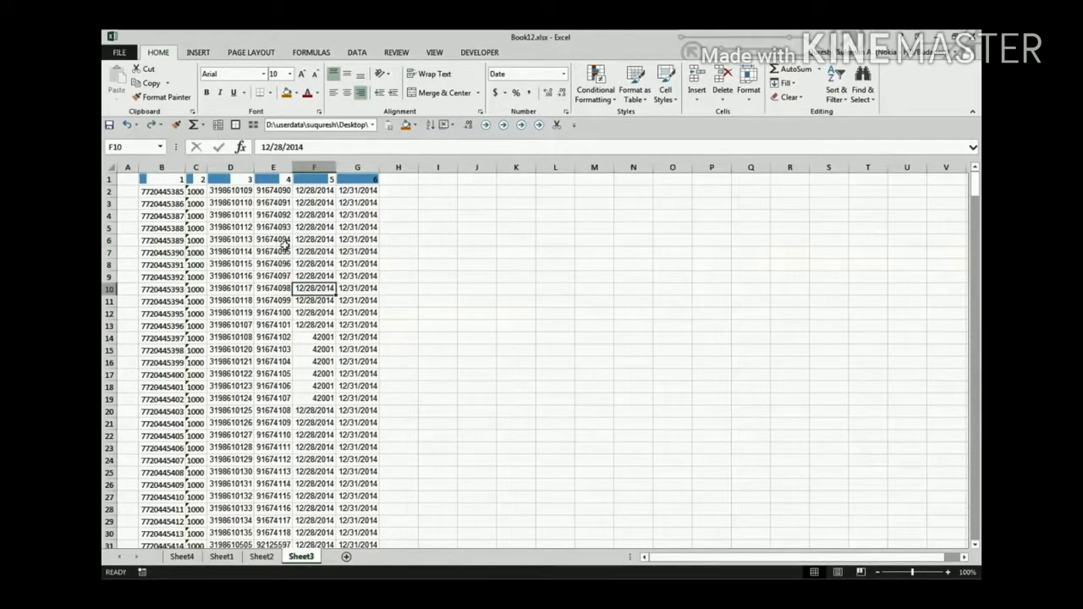
Fill the cells B7:G7 with the orange fill color
left_click_drag(152, 252, 373, 252)
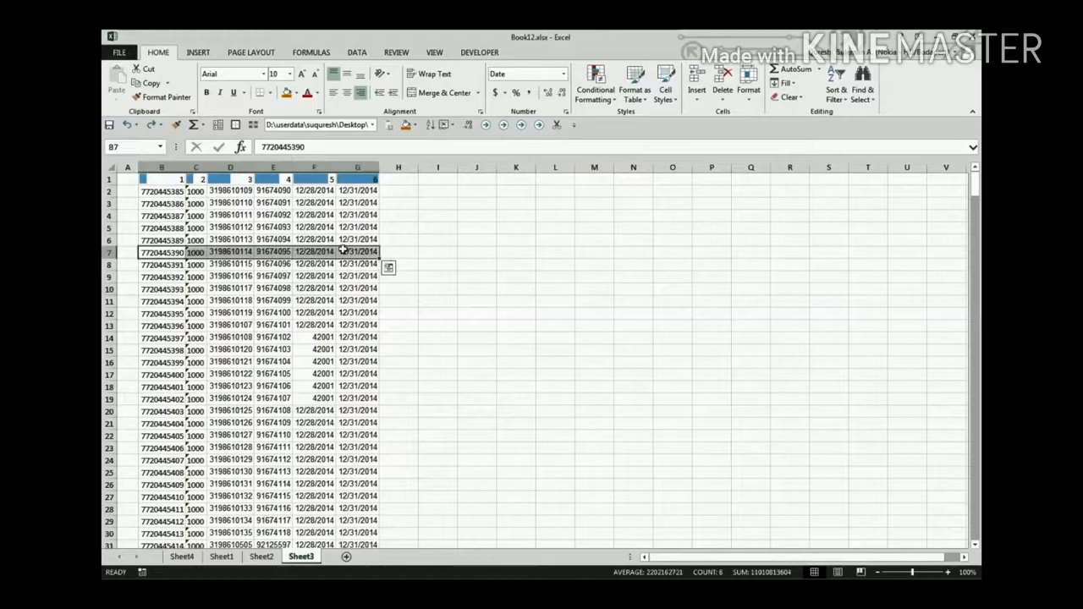
left_click(407, 126)
left_click(357, 361)
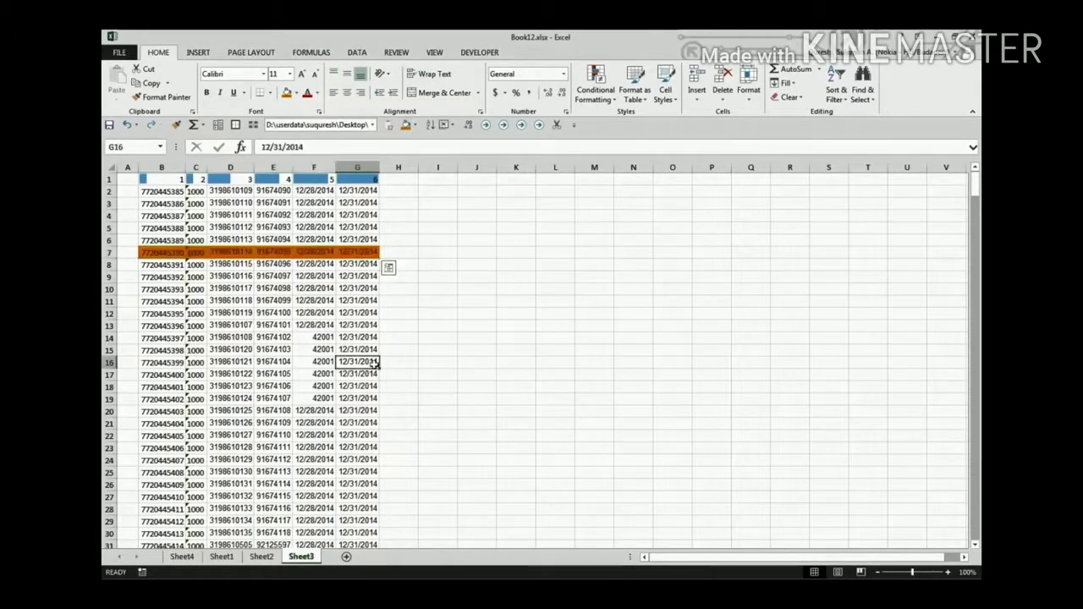
Insert eight blank rows above the orange row 7 in a single operation
left_click(115, 254)
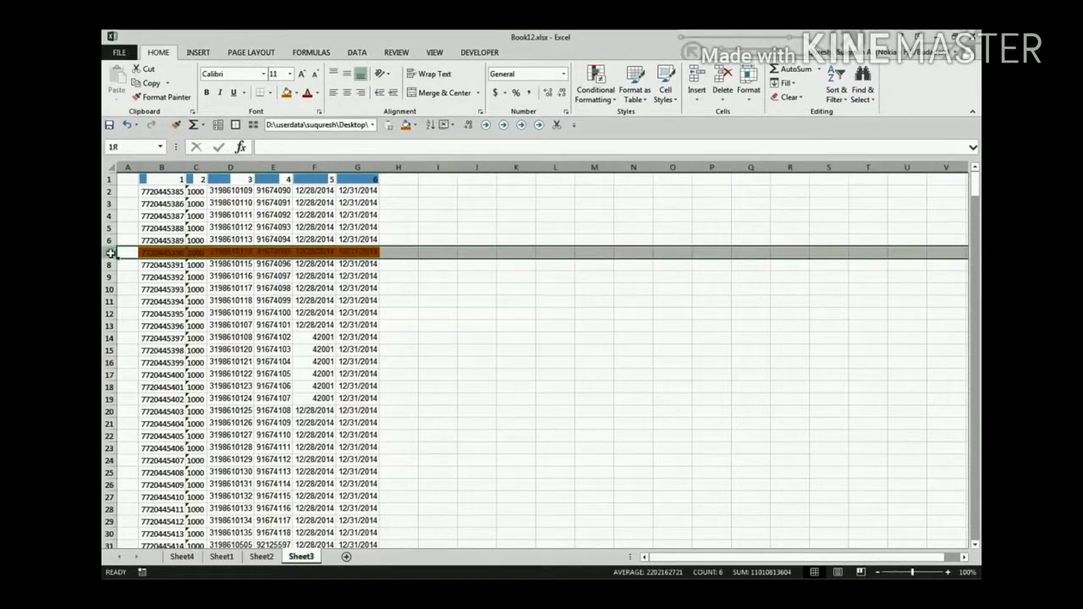
left_click_drag(111, 253, 104, 338)
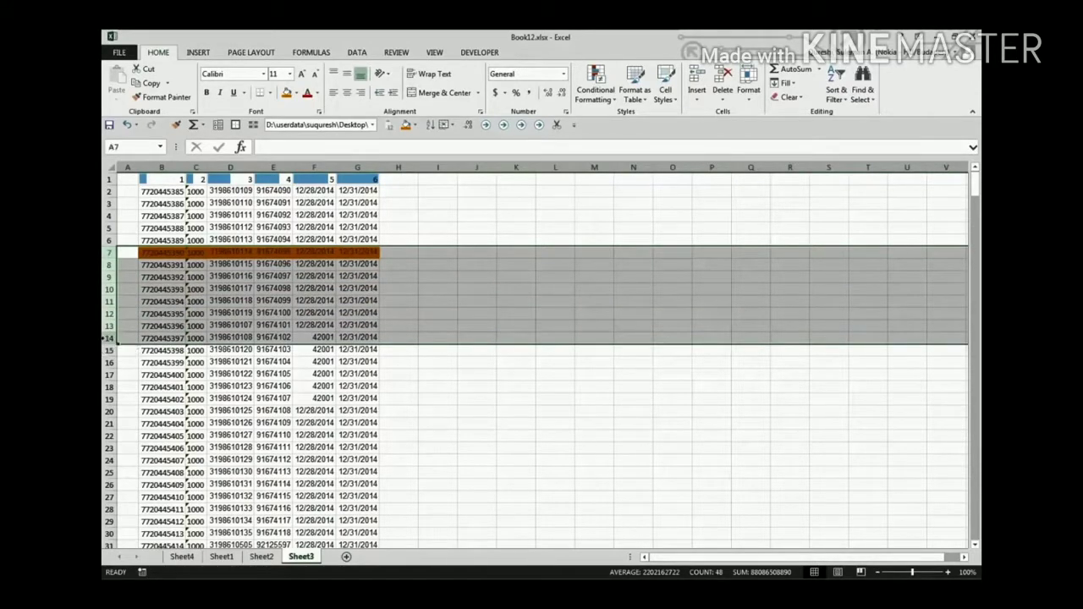
right_click(110, 254)
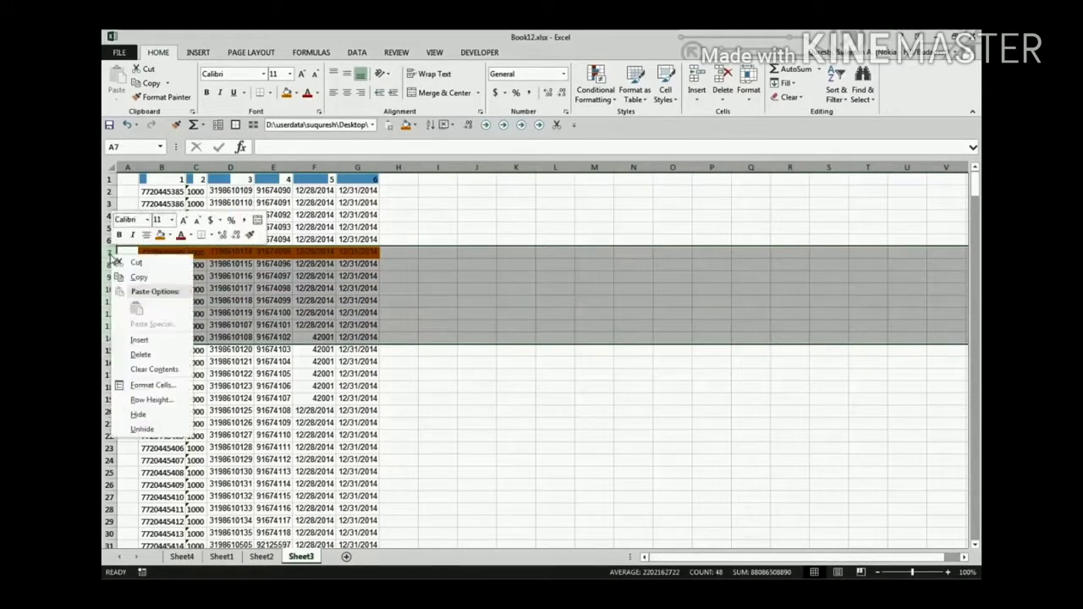
left_click(137, 339)
left_click_drag(166, 349, 372, 351)
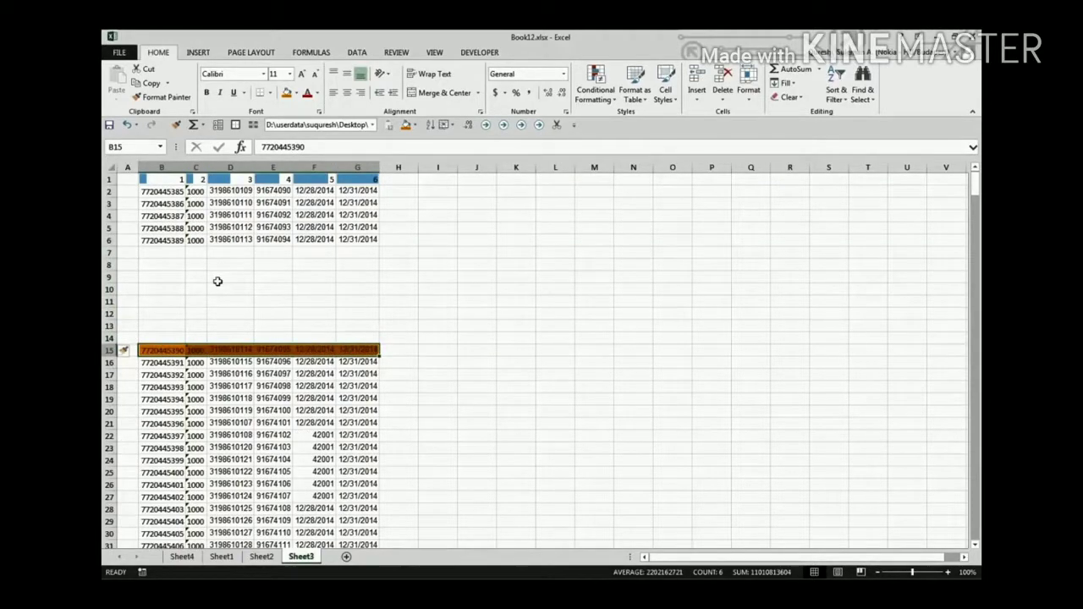
left_click_drag(171, 255, 173, 337)
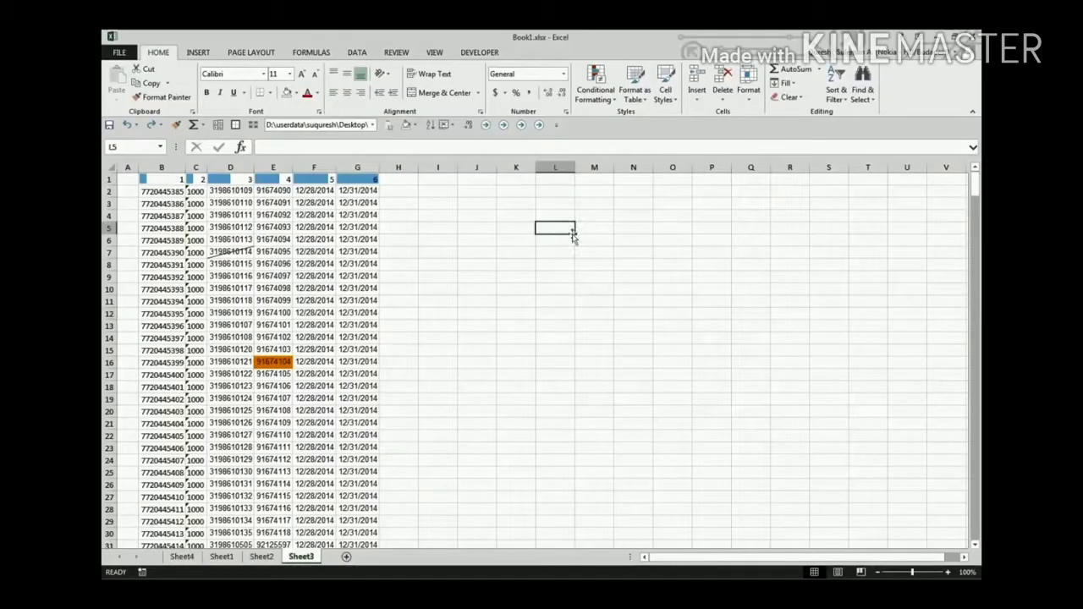
left_click(272, 168)
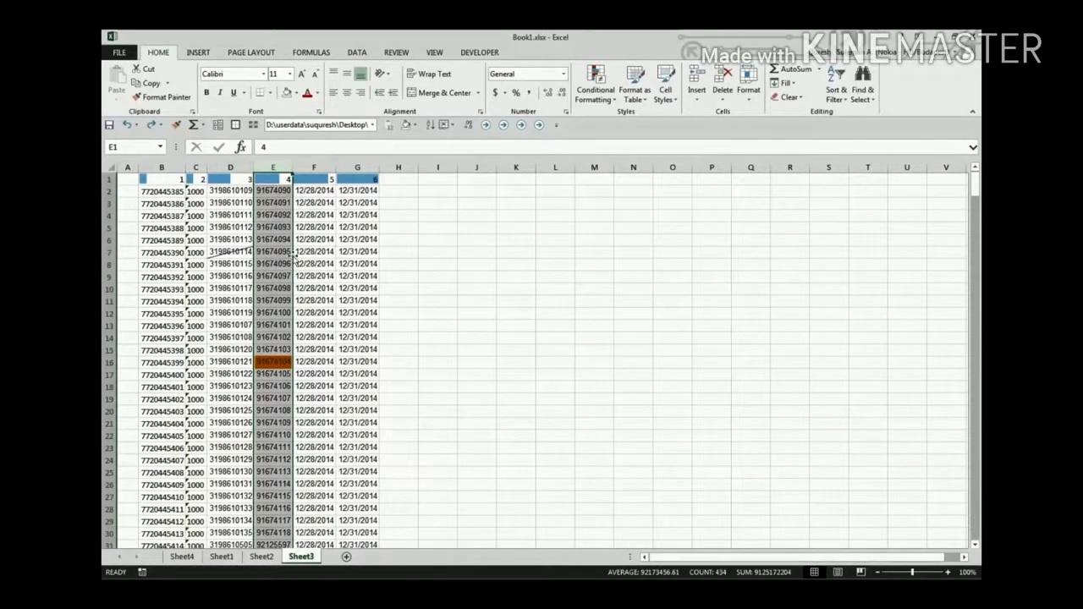
left_click_drag(293, 253, 764, 265)
left_click_drag(766, 264, 766, 265)
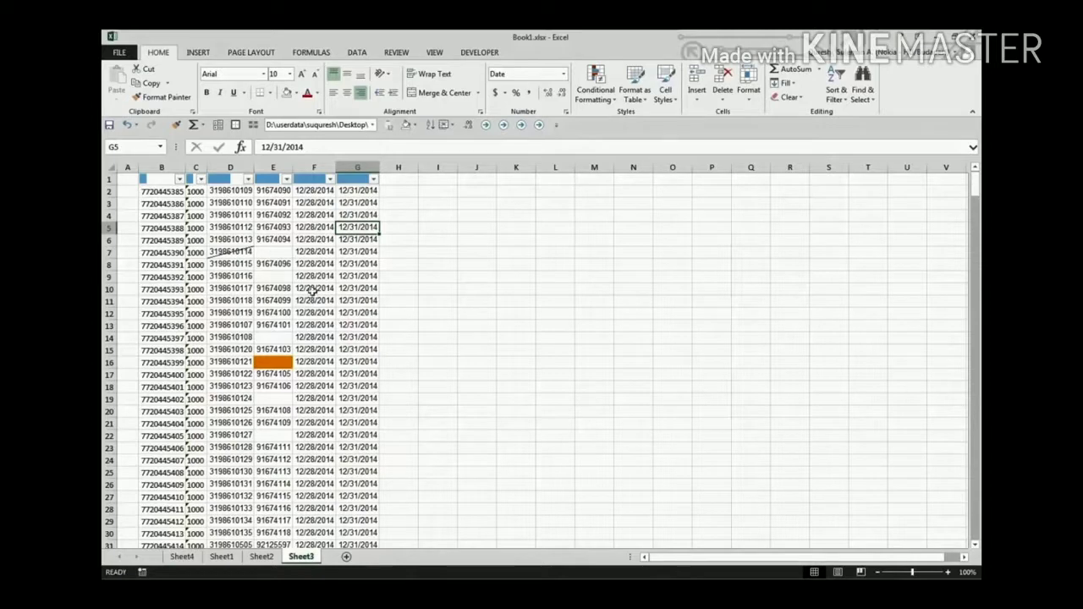
Filter column E of Sheet3 so that only the rows with blank cells are shown
left_click(287, 179)
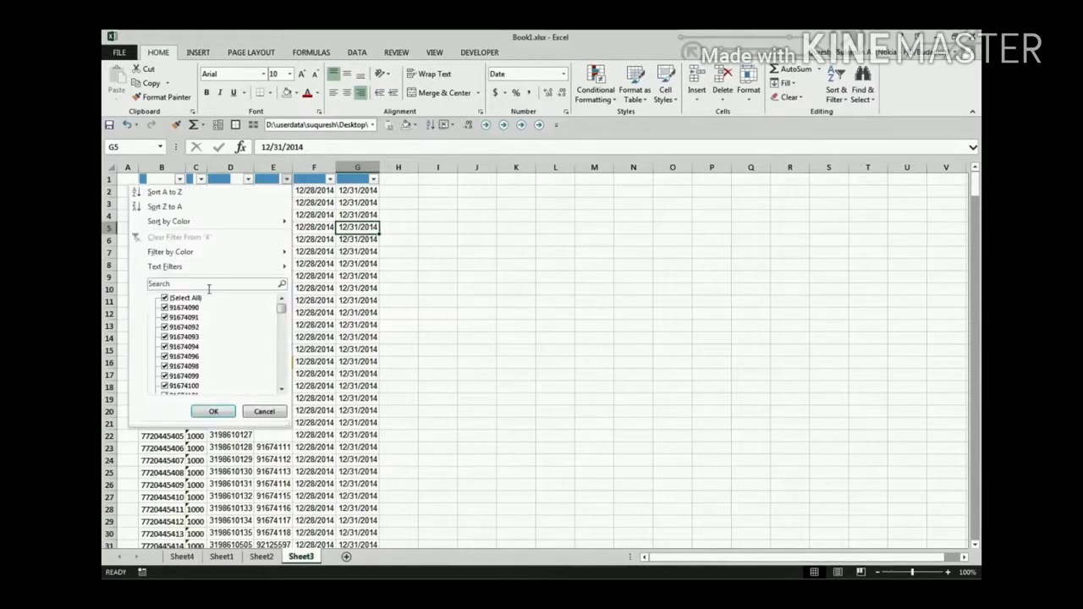
left_click(185, 298)
left_click_drag(285, 313, 283, 383)
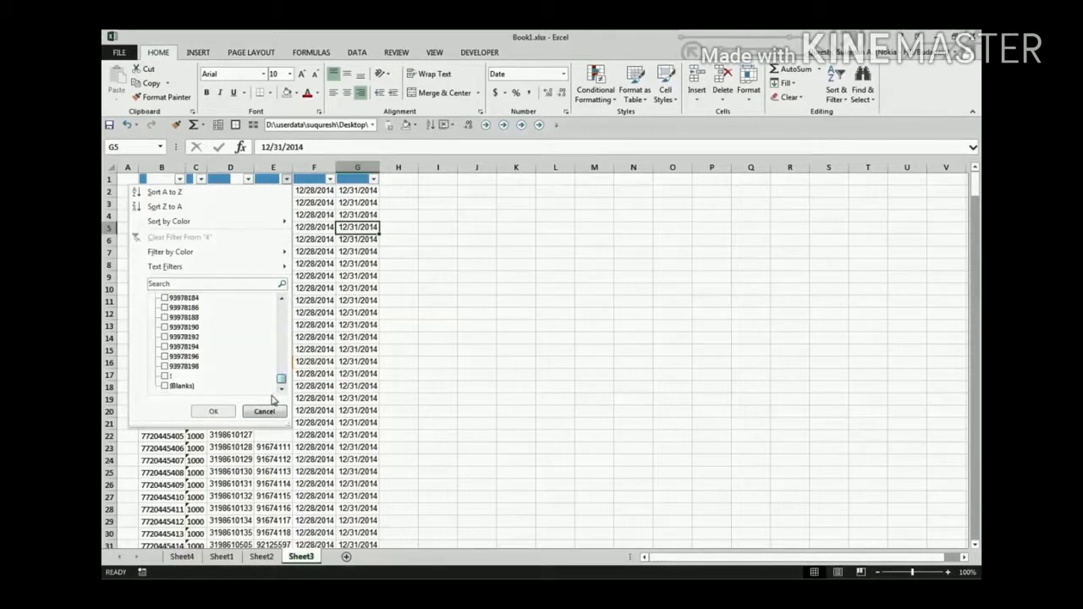
left_click(170, 387)
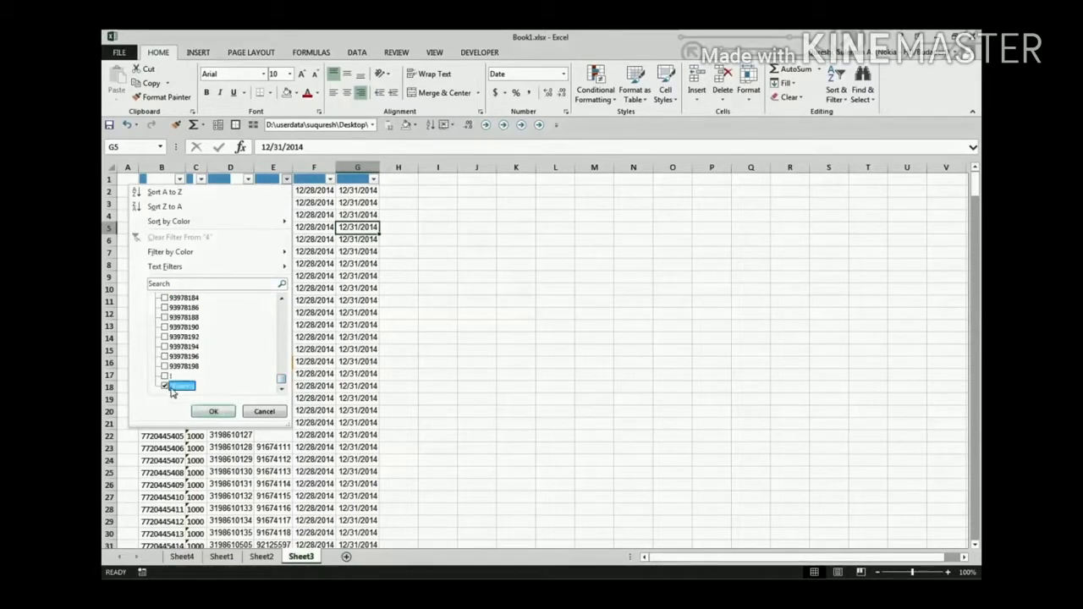
left_click(214, 412)
Select only the visible blank cells from E7 to E22 in the filtered list
left_click_drag(262, 191, 263, 251)
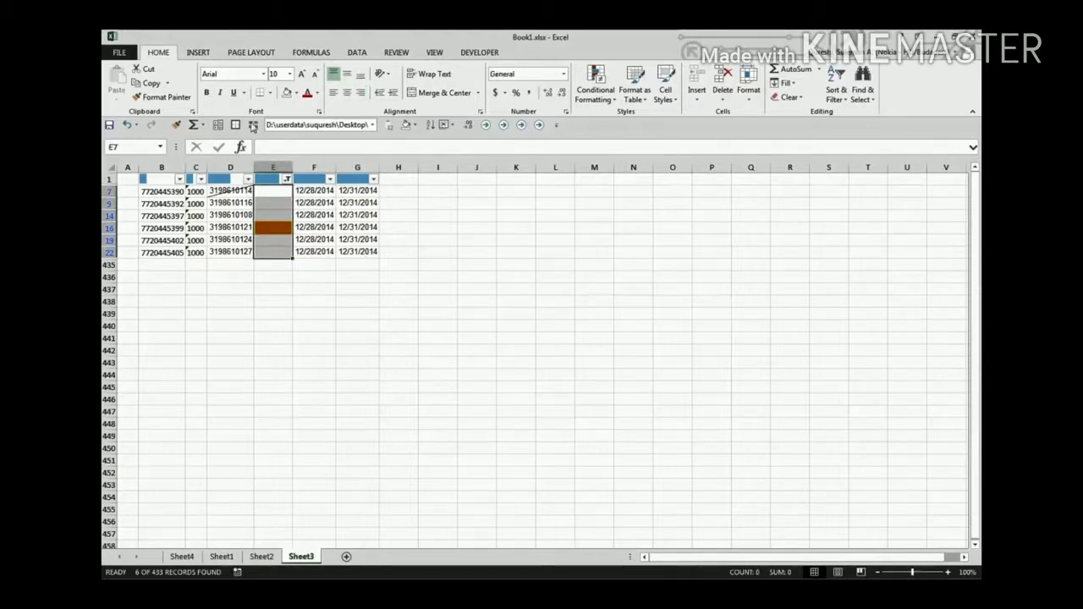
left_click(252, 125)
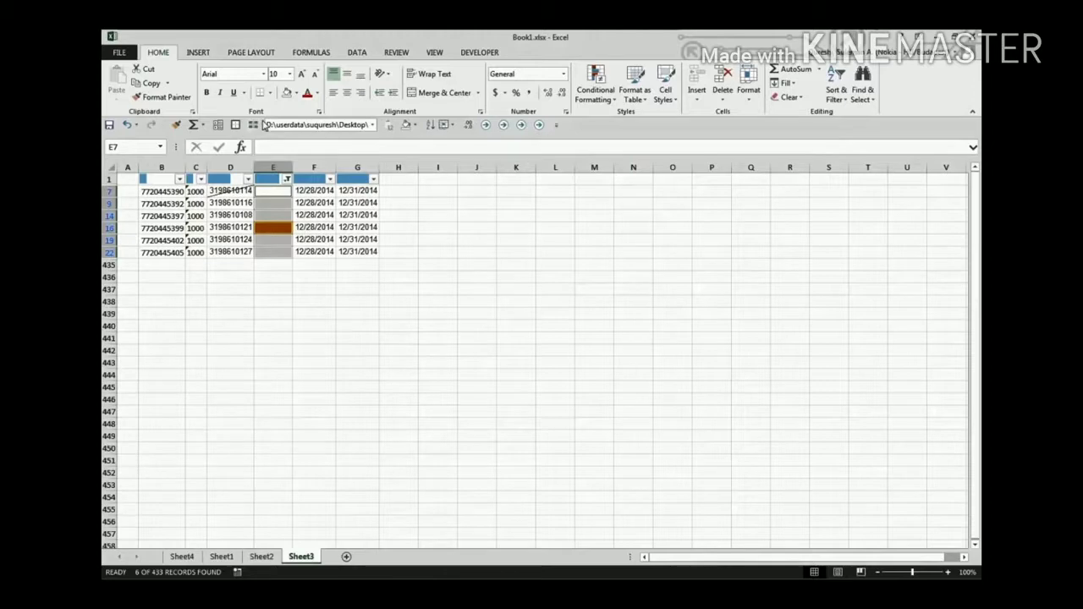
left_click(280, 242)
Clear the blanks filter from column E
left_click(288, 180)
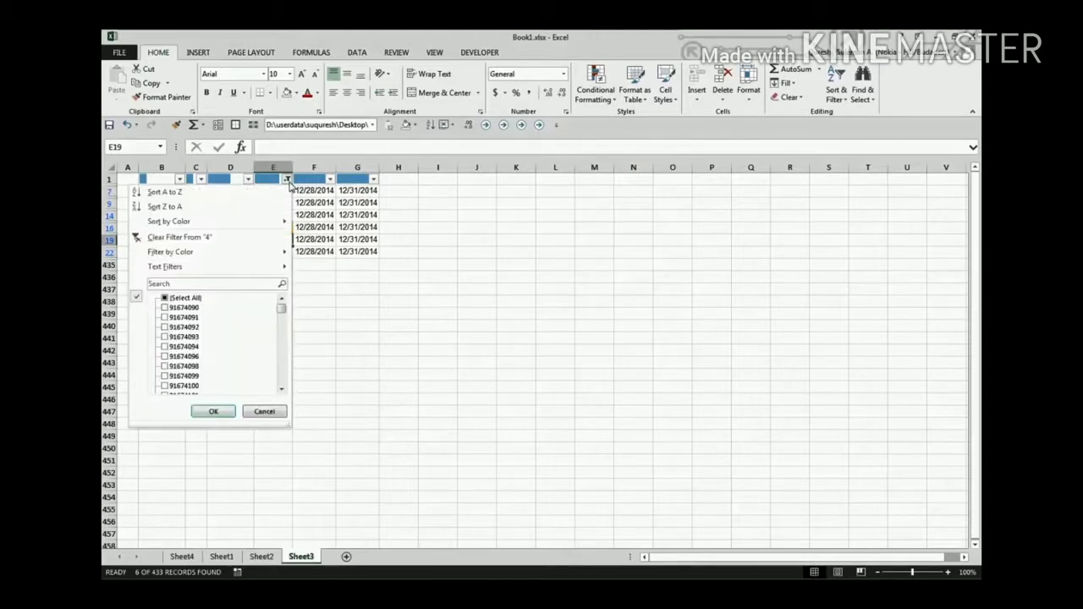
left_click(199, 242)
left_click_drag(286, 215, 269, 300)
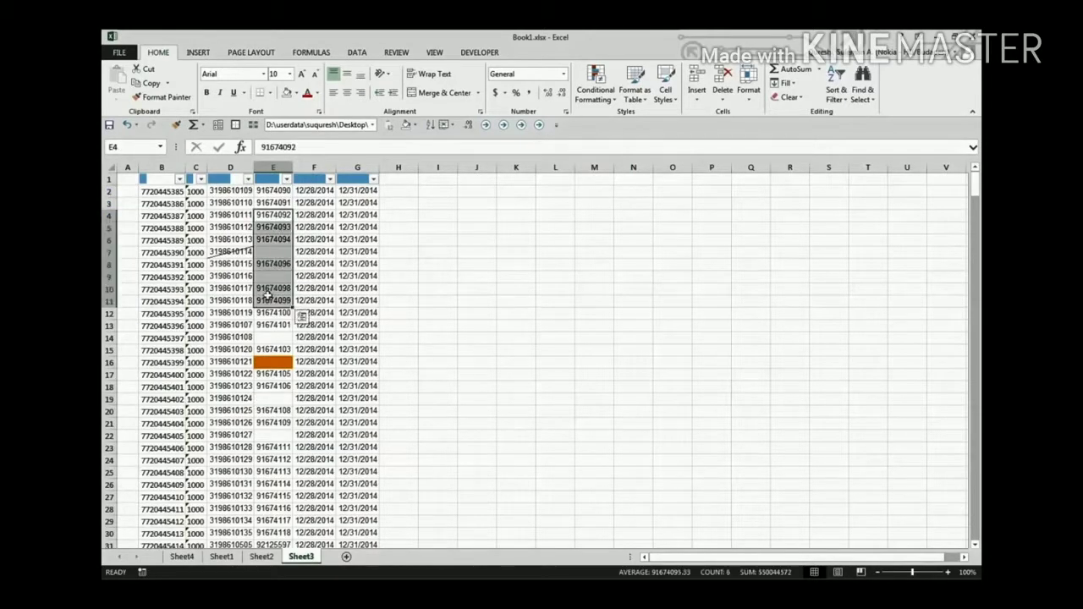
left_click(326, 258)
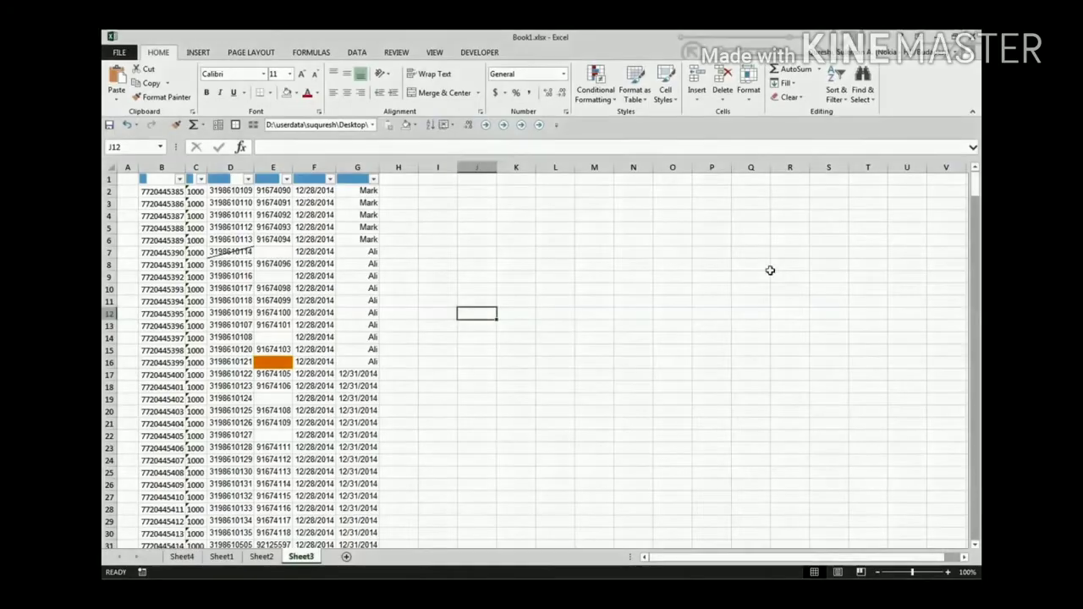
Fill the cells G7:G16 with a blue theme color
left_click(594, 289)
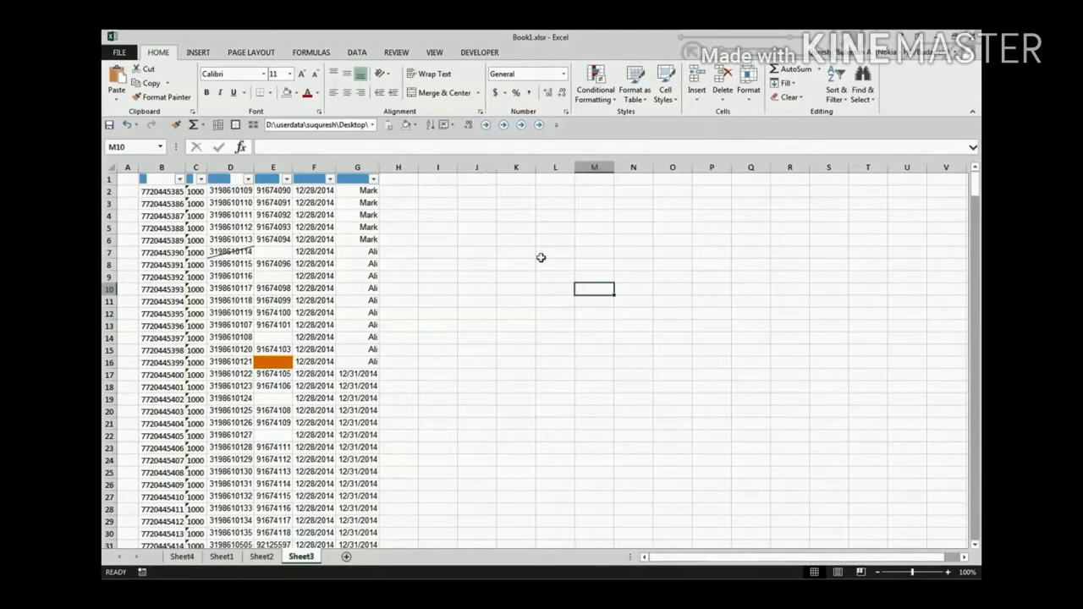
left_click_drag(357, 191, 347, 360)
left_click(295, 94)
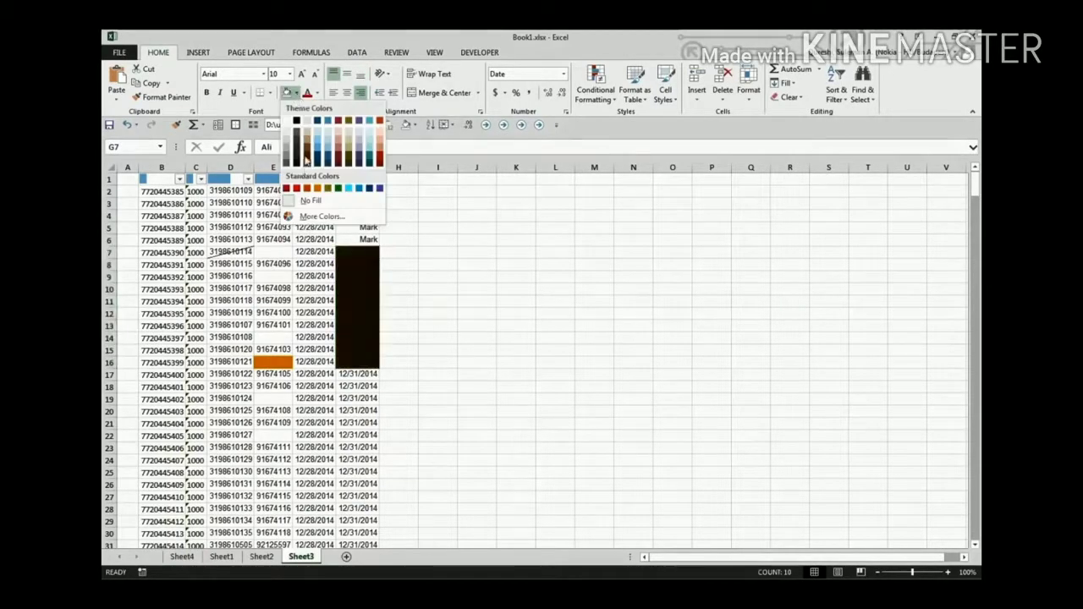
left_click(318, 152)
left_click(555, 288)
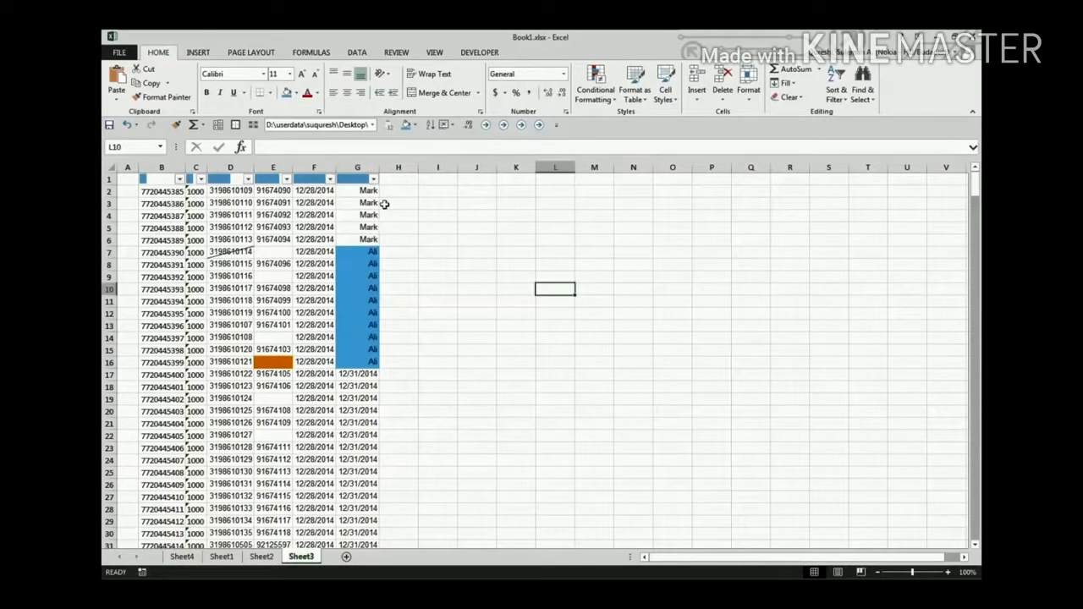
Find all cells matching the wildcard pattern AL* and enlarge the search window to read the full result list
left_click_drag(364, 191, 373, 242)
left_click(426, 240)
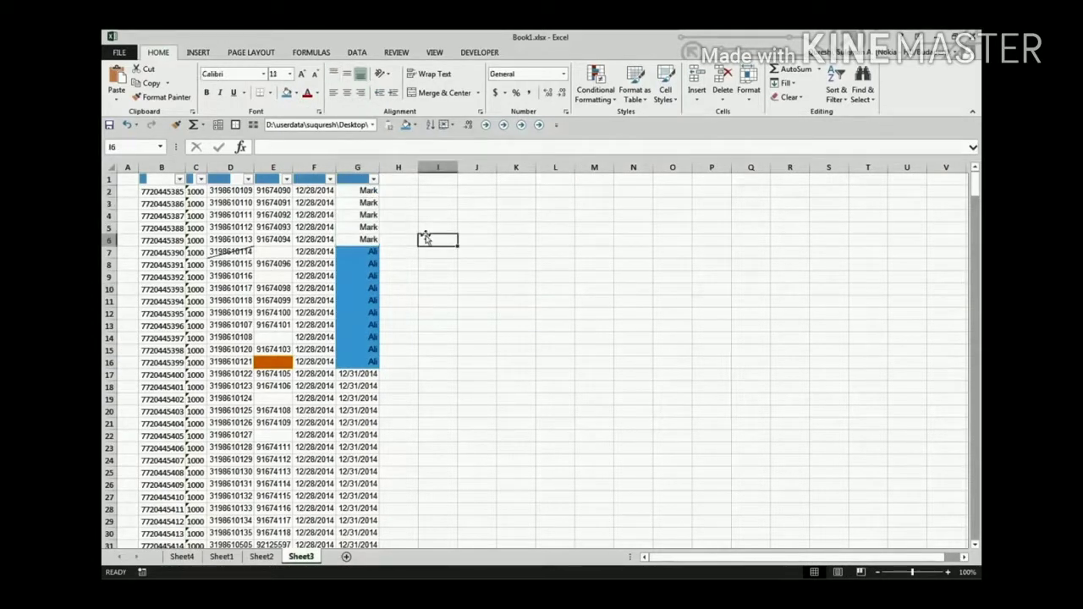
key("ctrl+f")
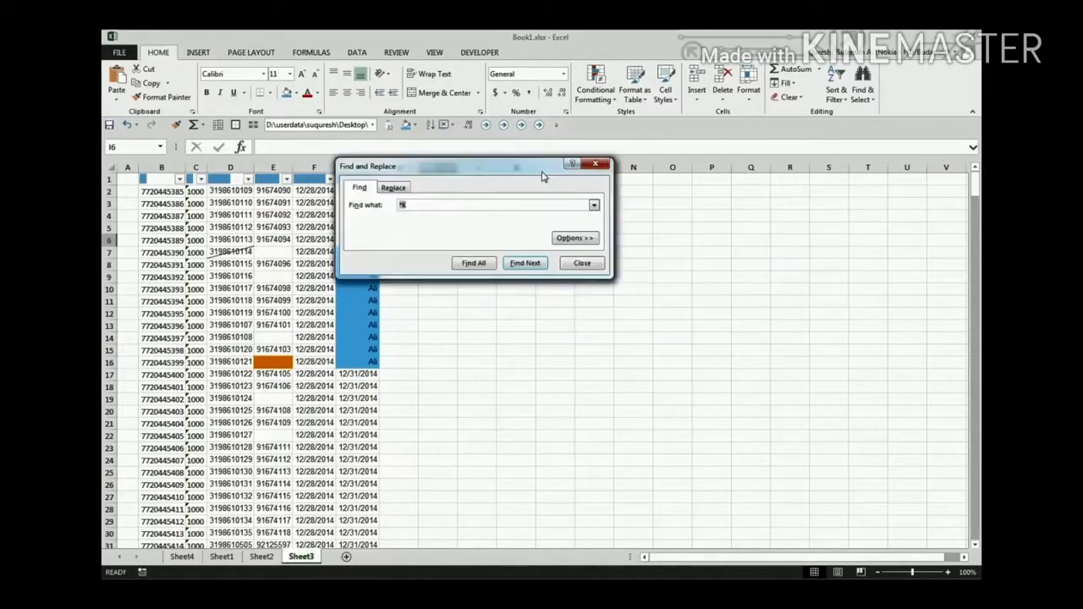
left_click_drag(543, 176, 560, 197)
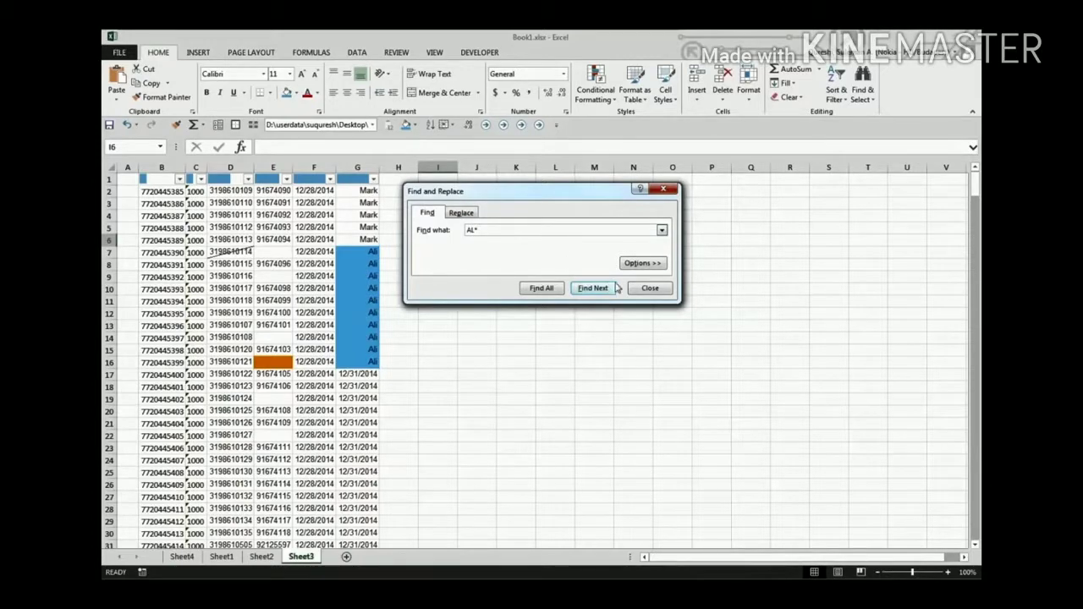
left_click(542, 288)
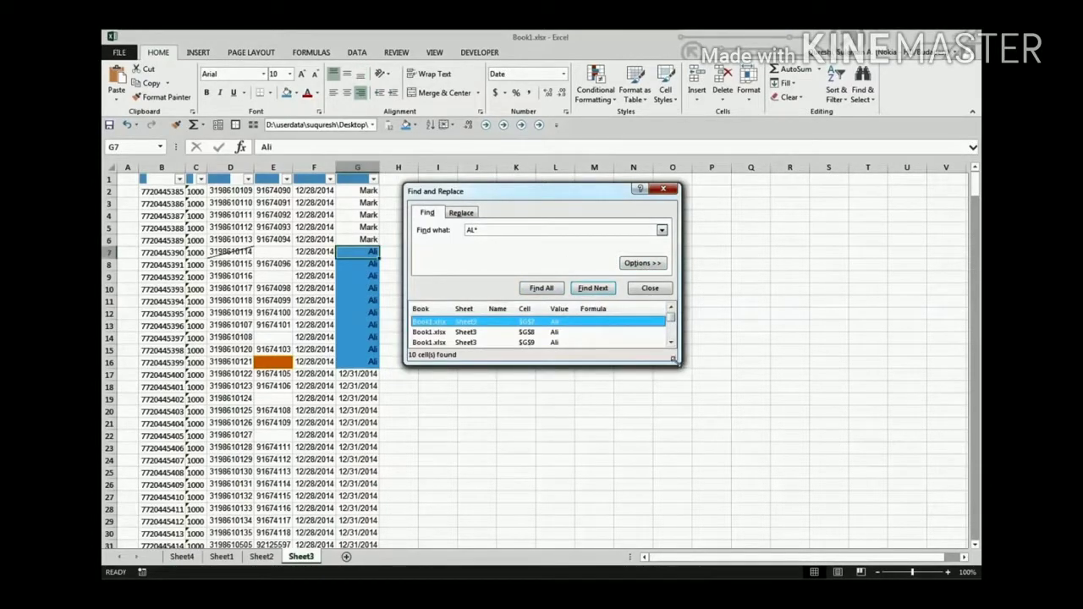
left_click_drag(674, 359, 705, 455)
left_click_drag(570, 193, 555, 139)
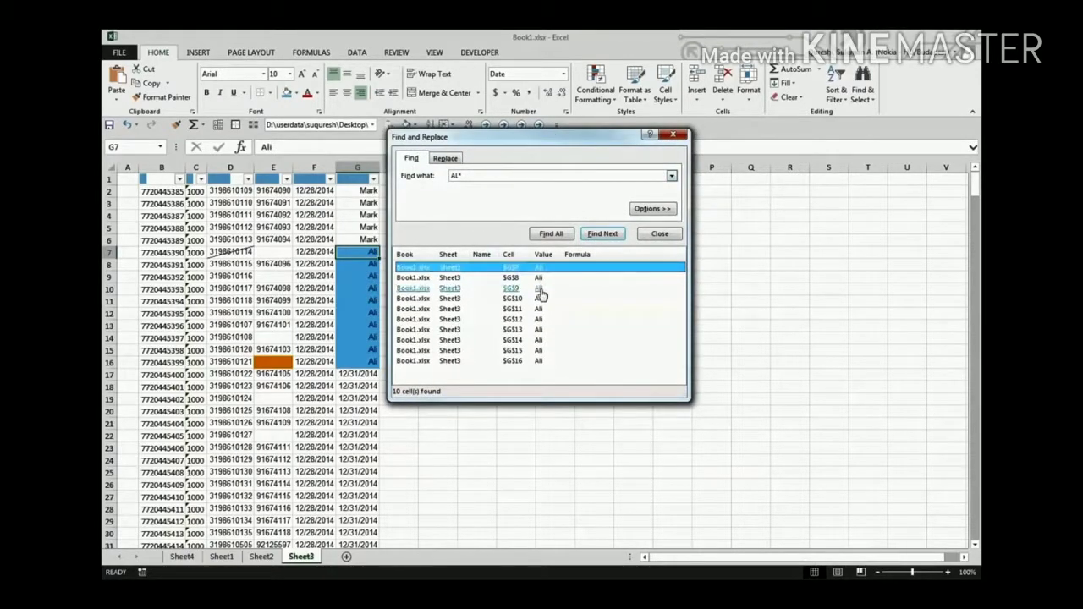
Find all cells whose content ends in K with the wildcard pattern *K
left_click(454, 175)
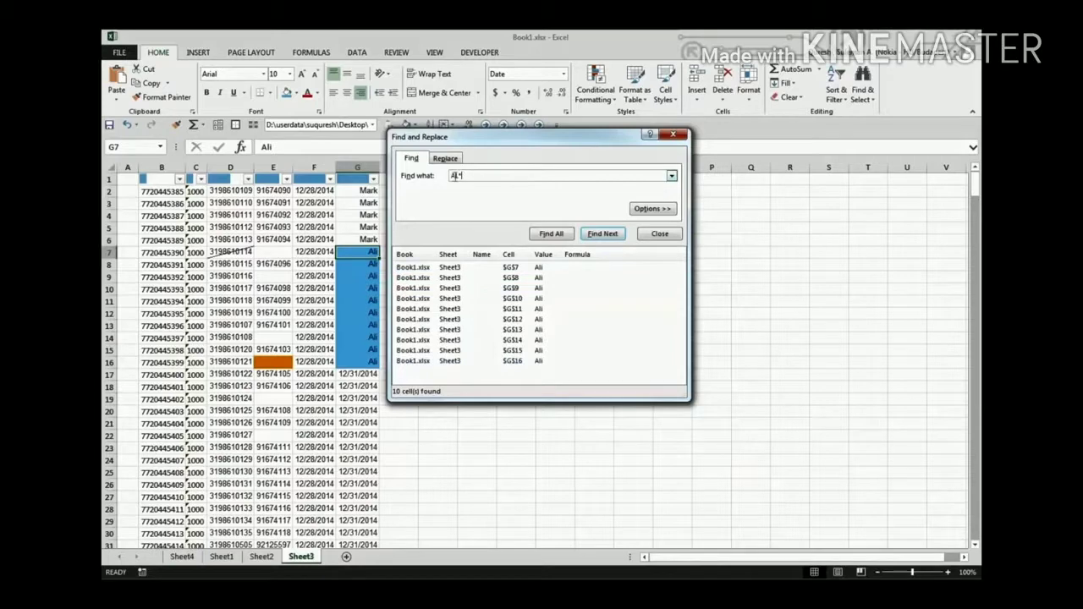
left_click(411, 157)
type("*k")
left_click(550, 234)
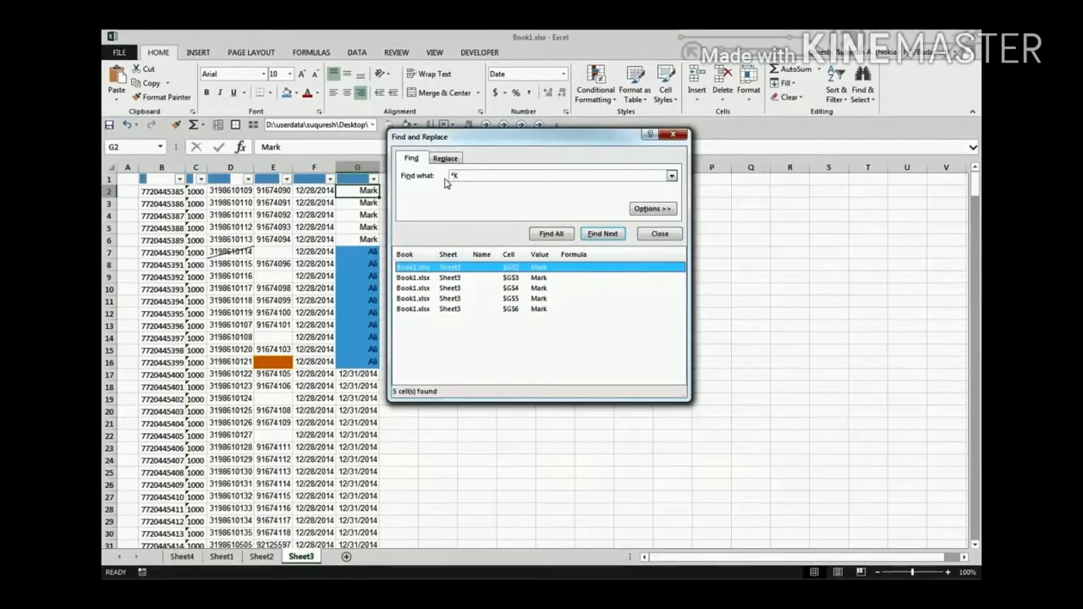
left_click(543, 309)
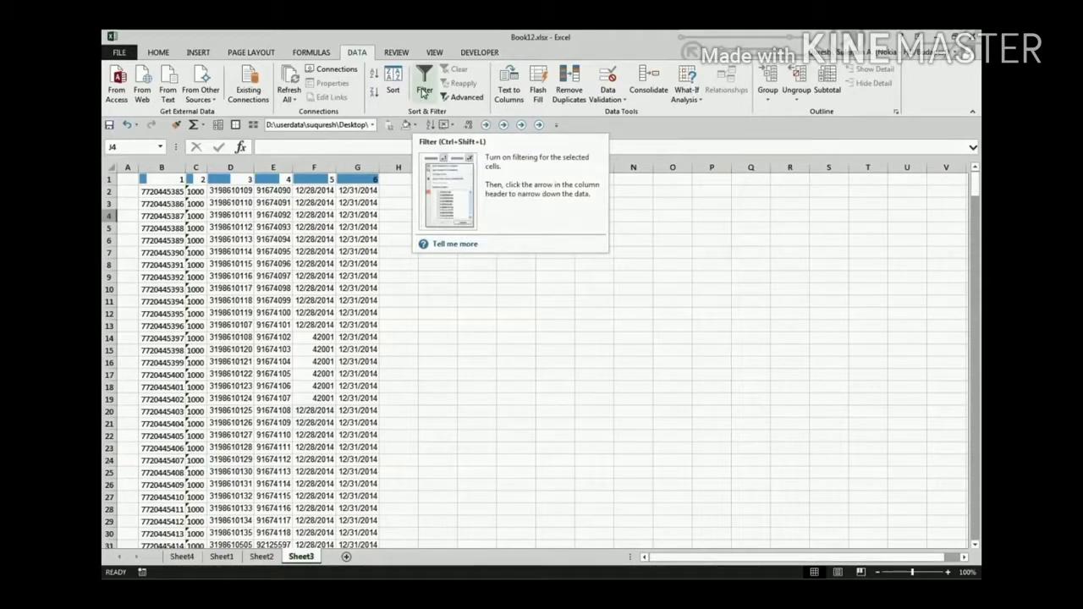
Set up an advanced filter on column G that copies to another location and keeps unique records only
left_click(396, 225)
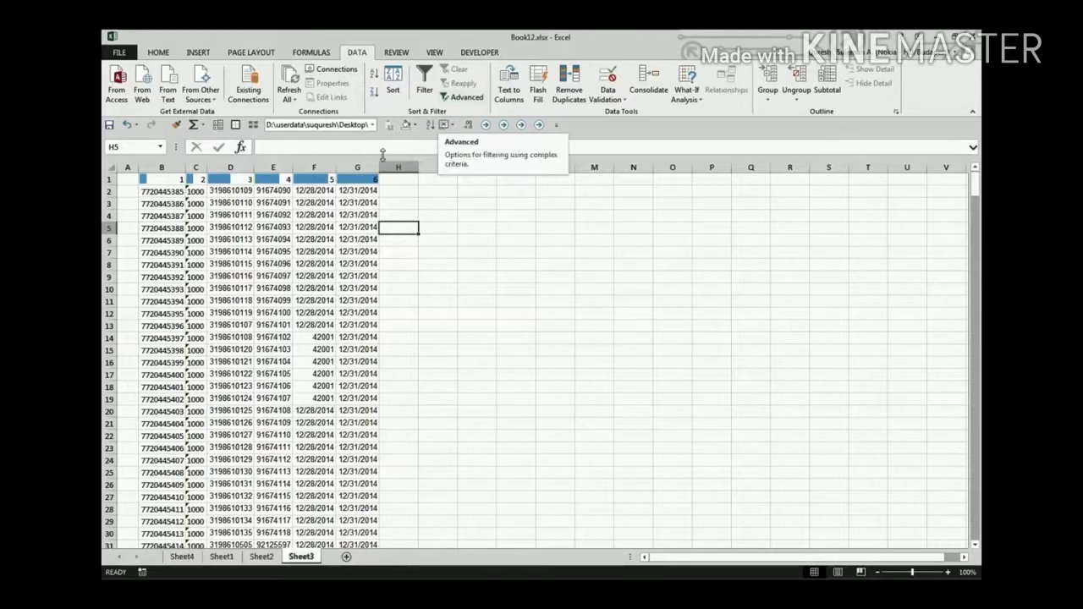
left_click(359, 166)
left_click(457, 98)
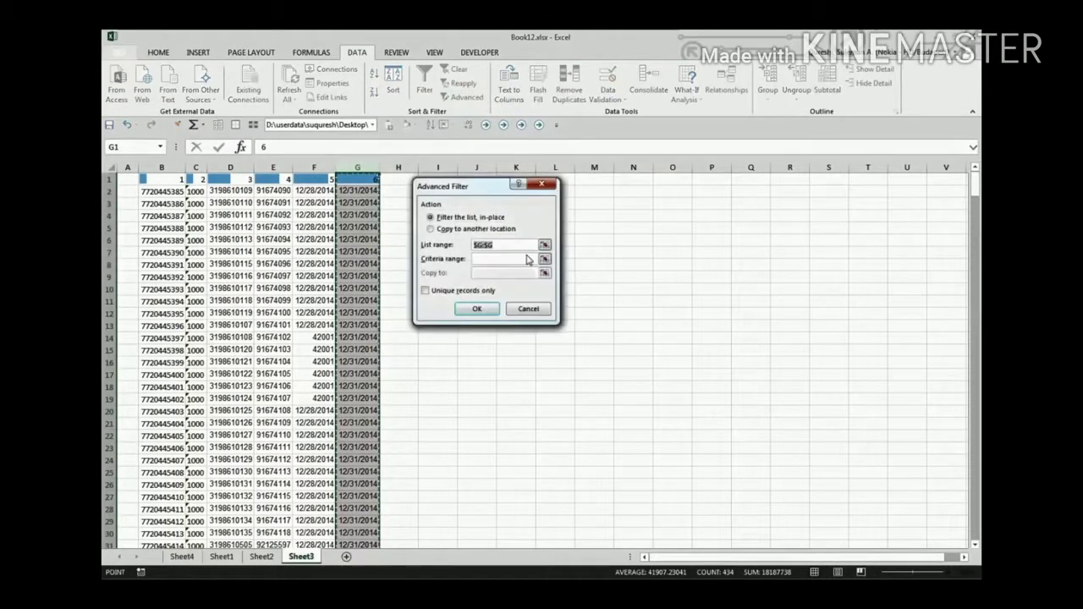
left_click(497, 229)
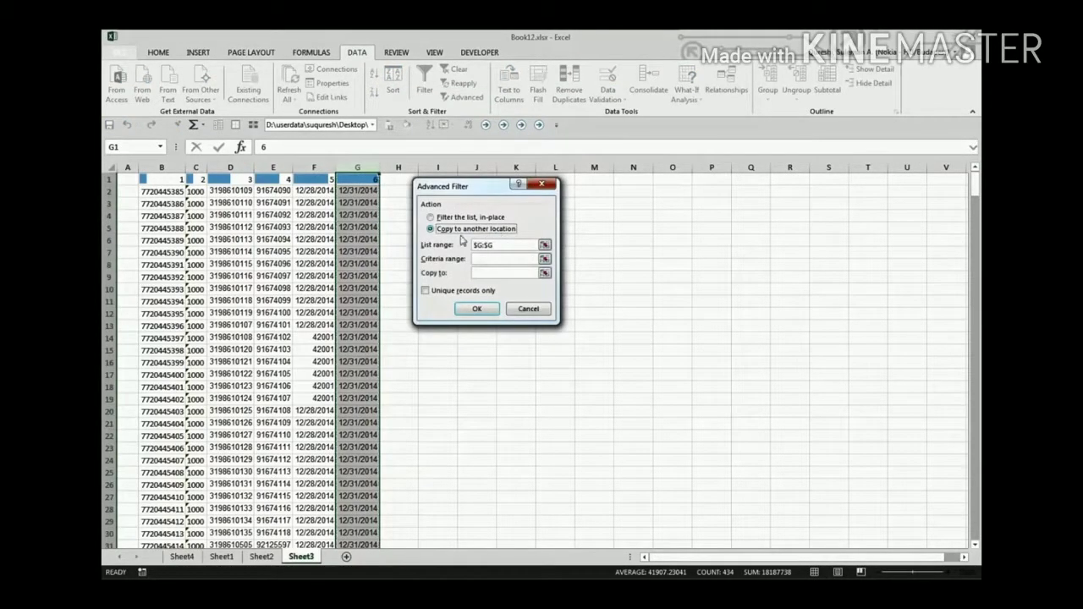
left_click(438, 297)
Output the unique records of column G to column N and widen column N to show the date
left_click(501, 272)
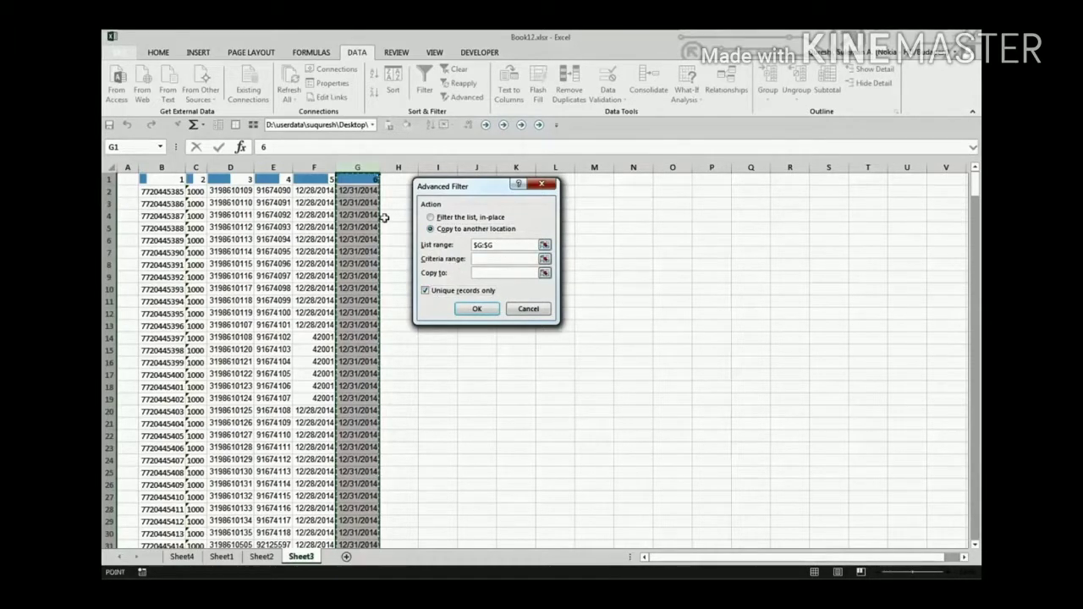
left_click(634, 168)
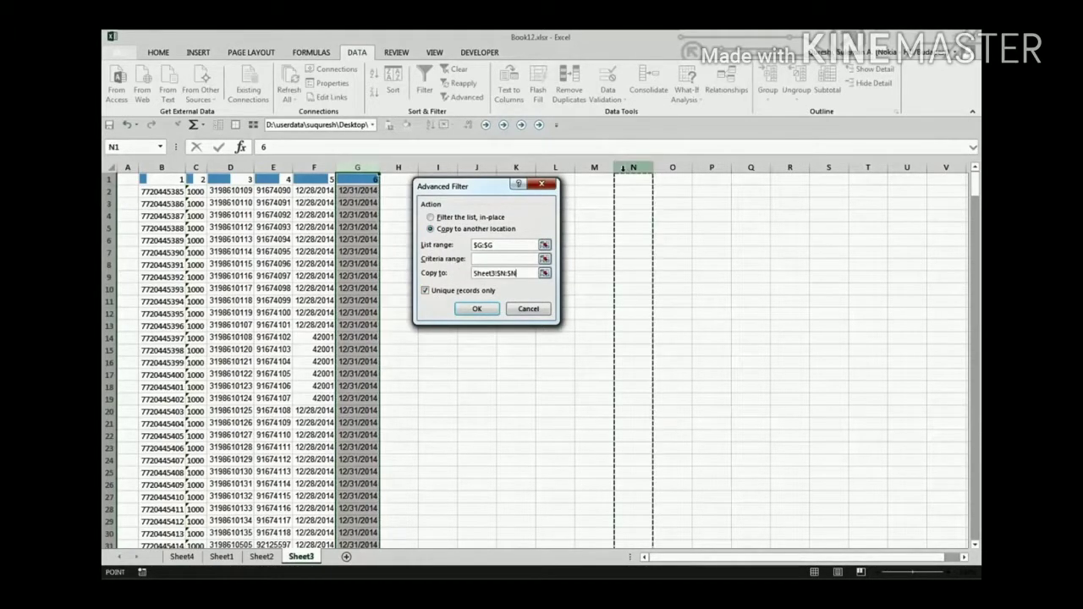
left_click(471, 309)
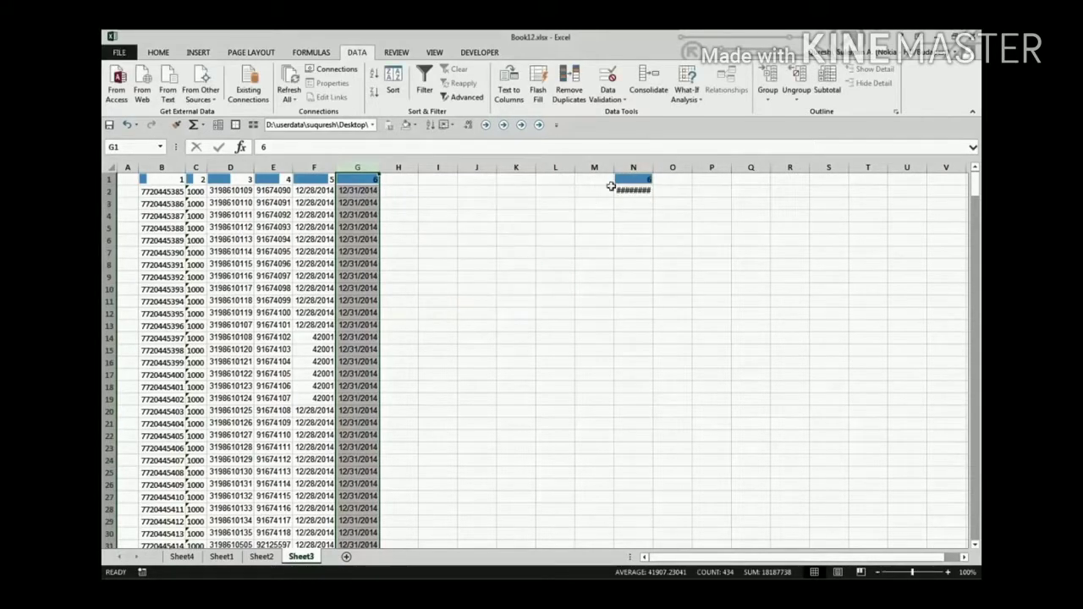
left_click(642, 188)
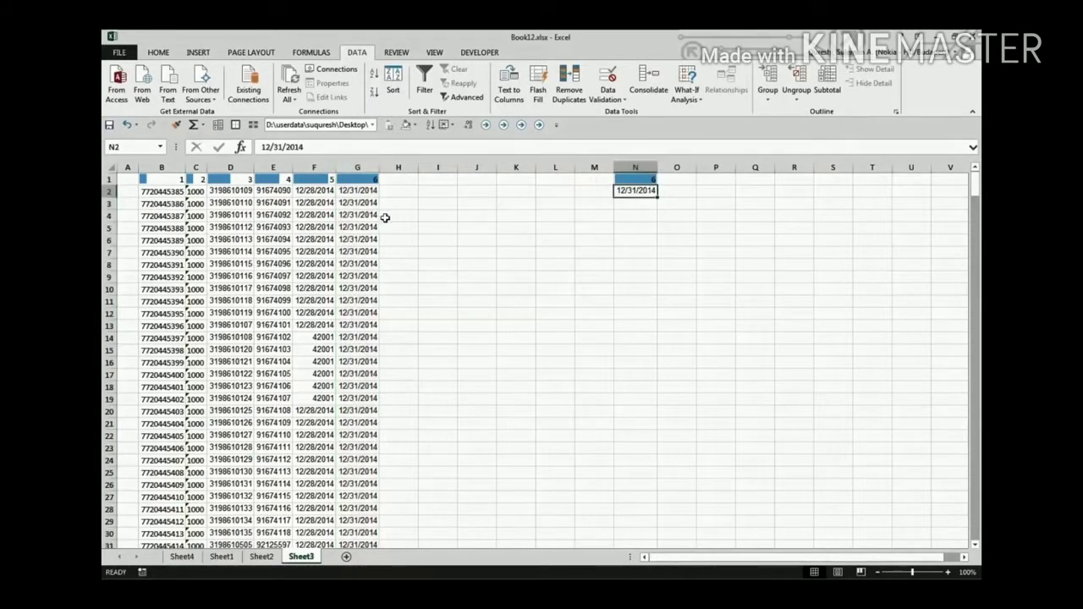
left_click_drag(373, 196, 367, 301)
left_click(639, 188)
left_click(365, 178)
left_click_drag(627, 178, 635, 191)
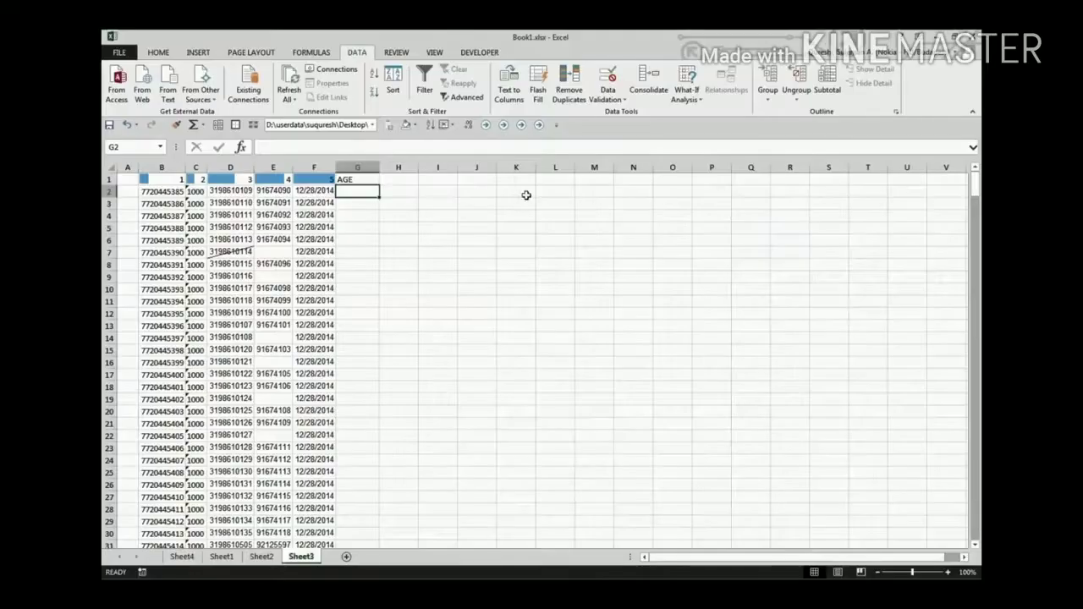
Restrict the AGE column G to whole numbers between 18 and 60 with data validation
left_click(516, 276)
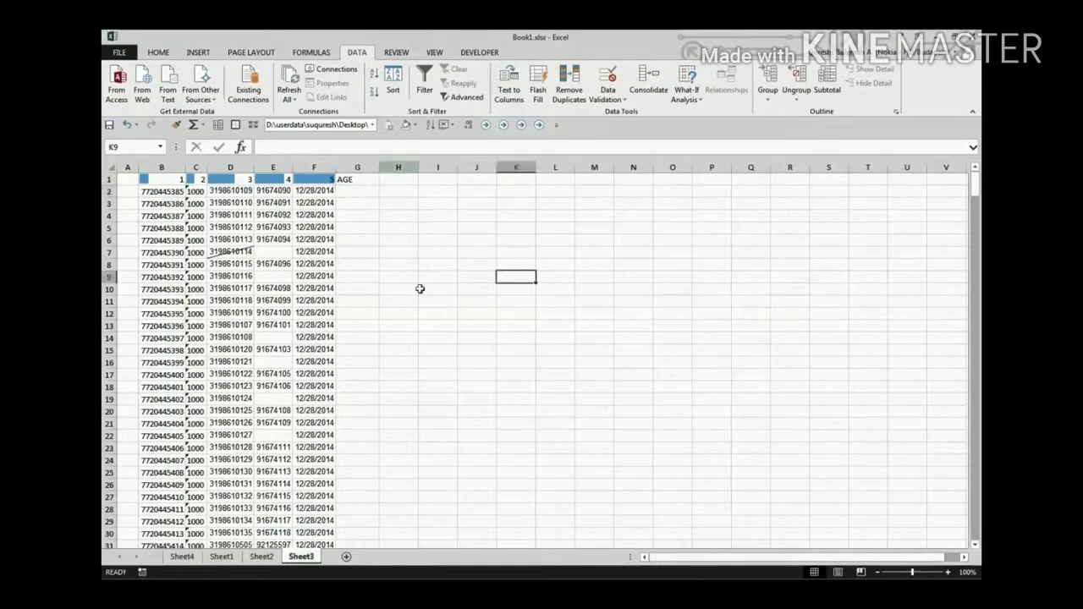
left_click(355, 179)
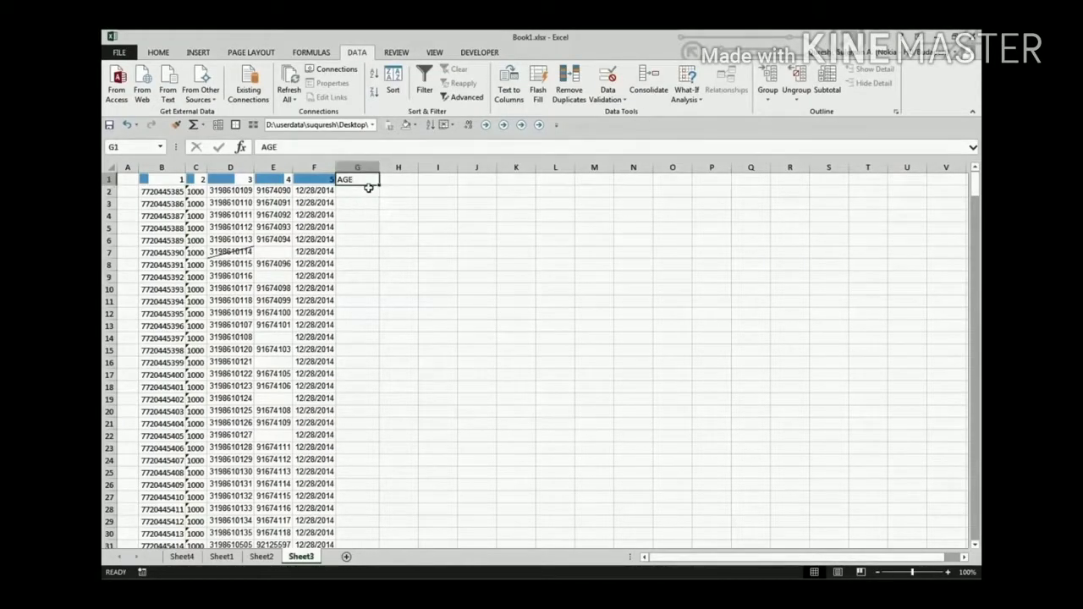
left_click(369, 166)
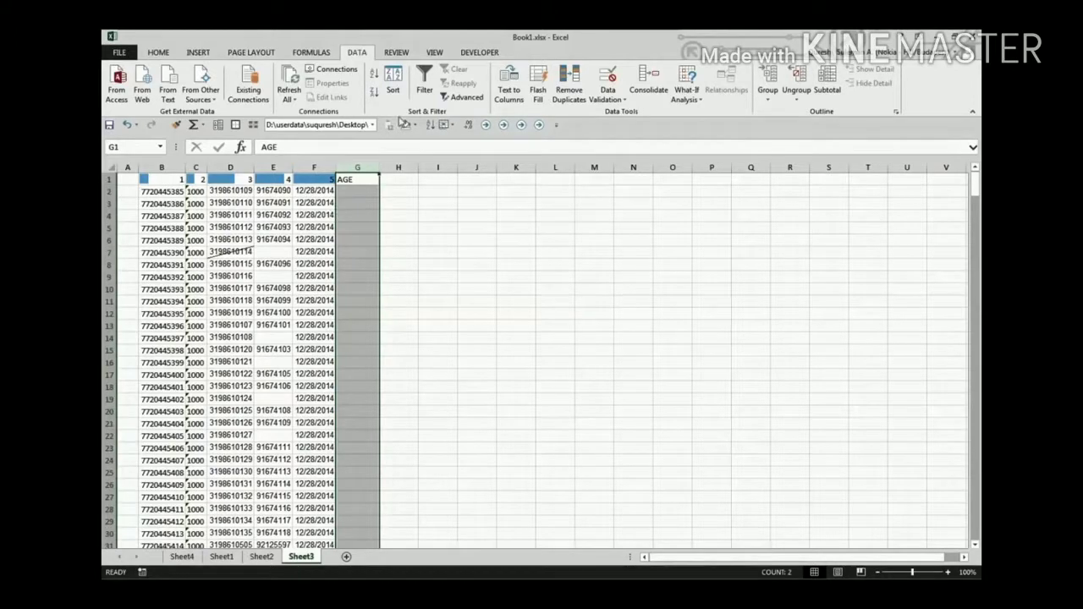
left_click(609, 95)
left_click(628, 114)
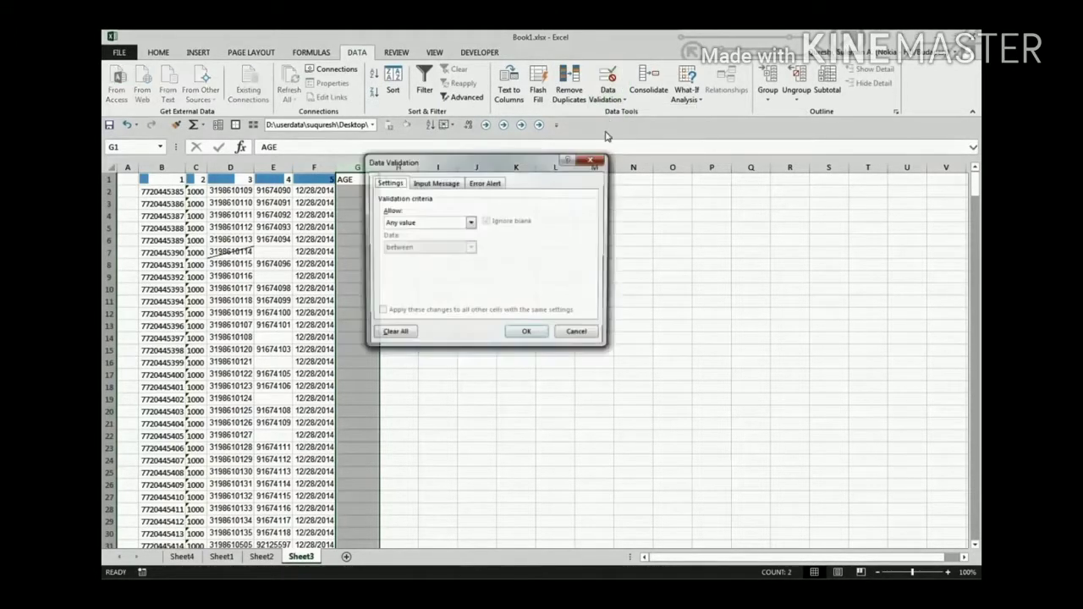
left_click(471, 223)
left_click(435, 243)
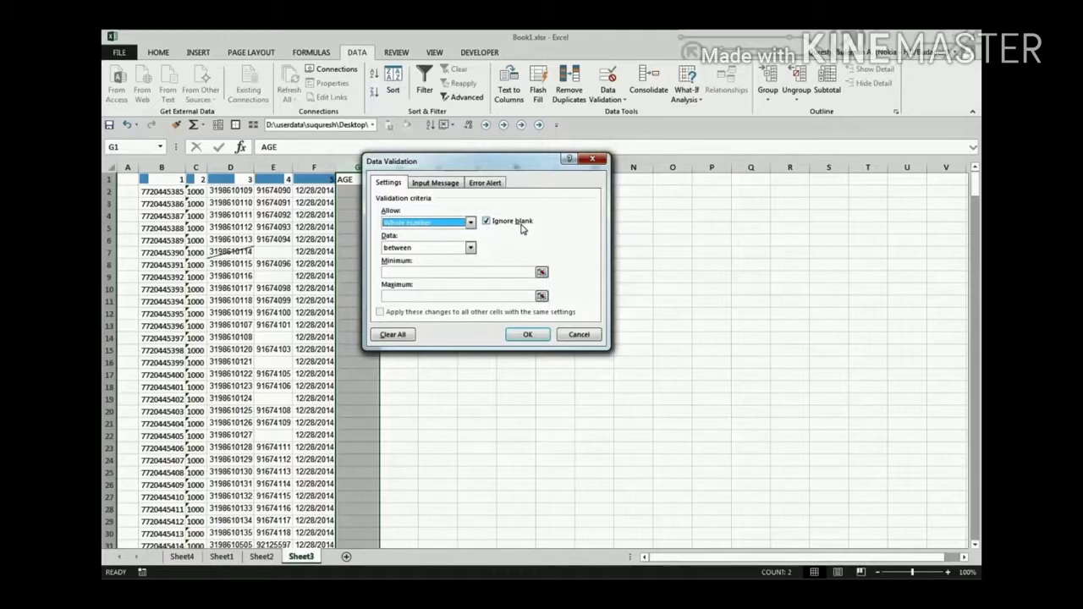
left_click(405, 273)
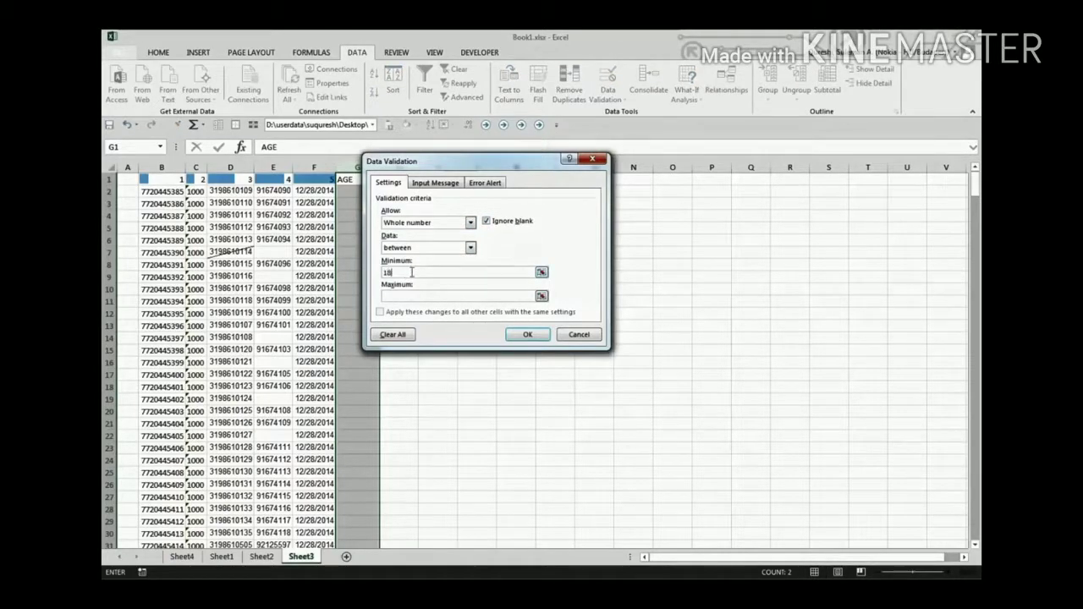
type("60")
left_click(527, 334)
left_click(407, 306)
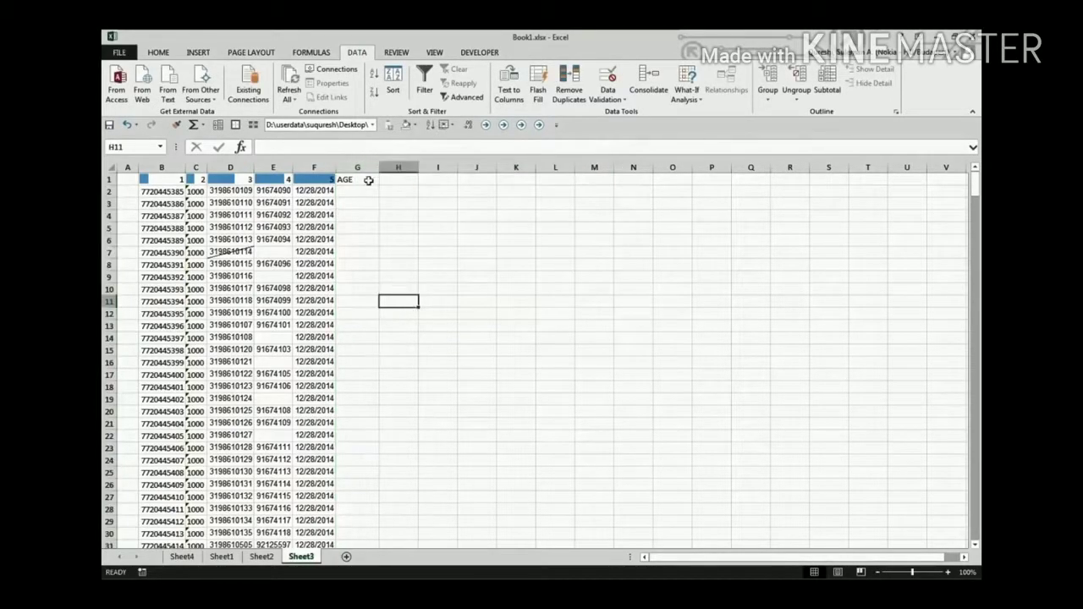
left_click(358, 191)
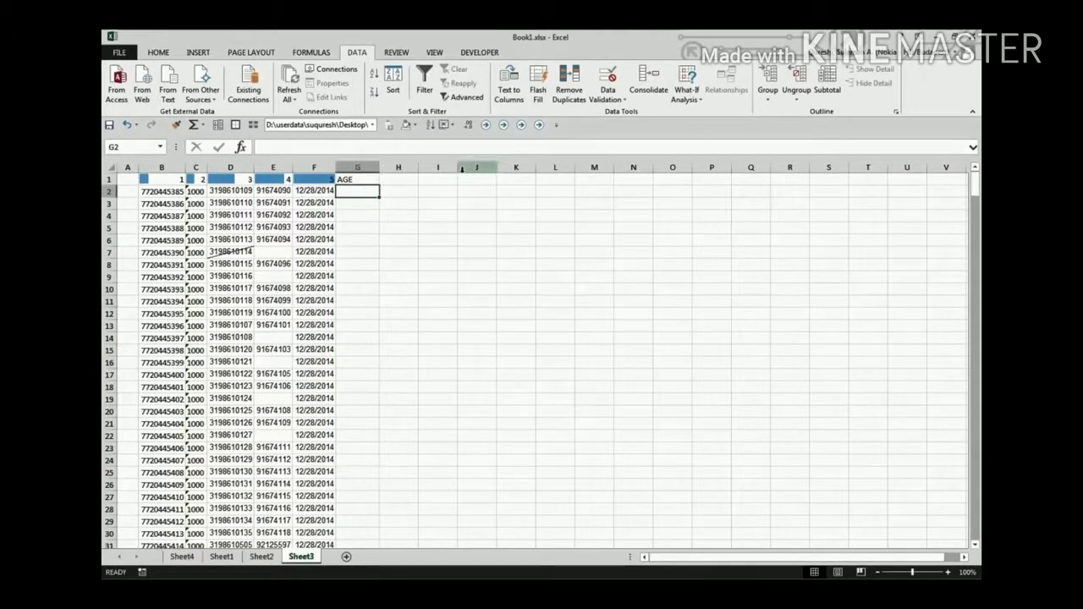
Enter the ages 19 and 59 in the first two rows of the AGE column
type("1")
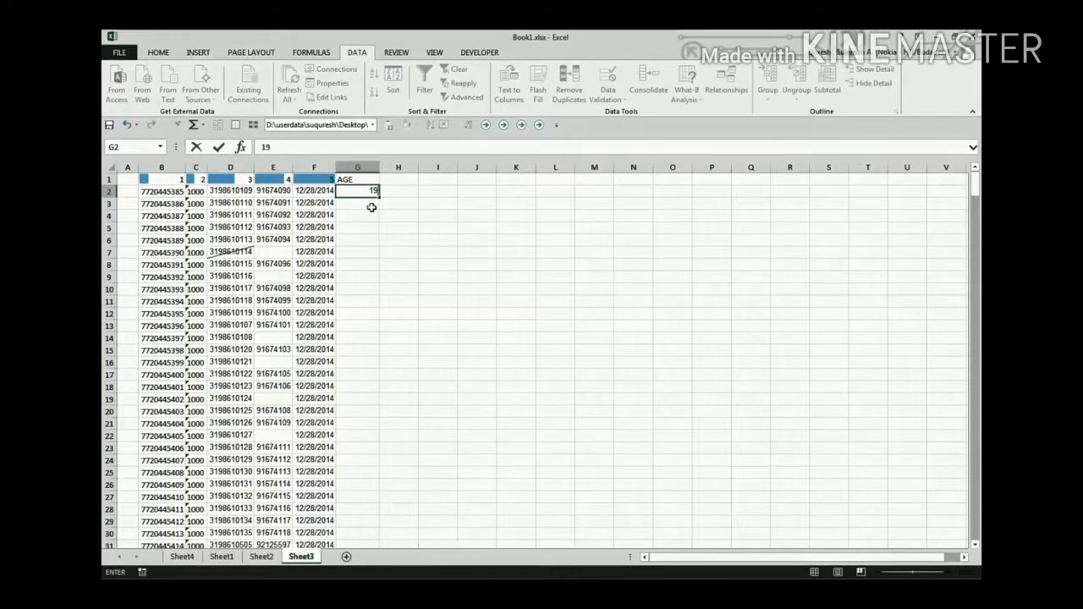
type("9")
key("Return")
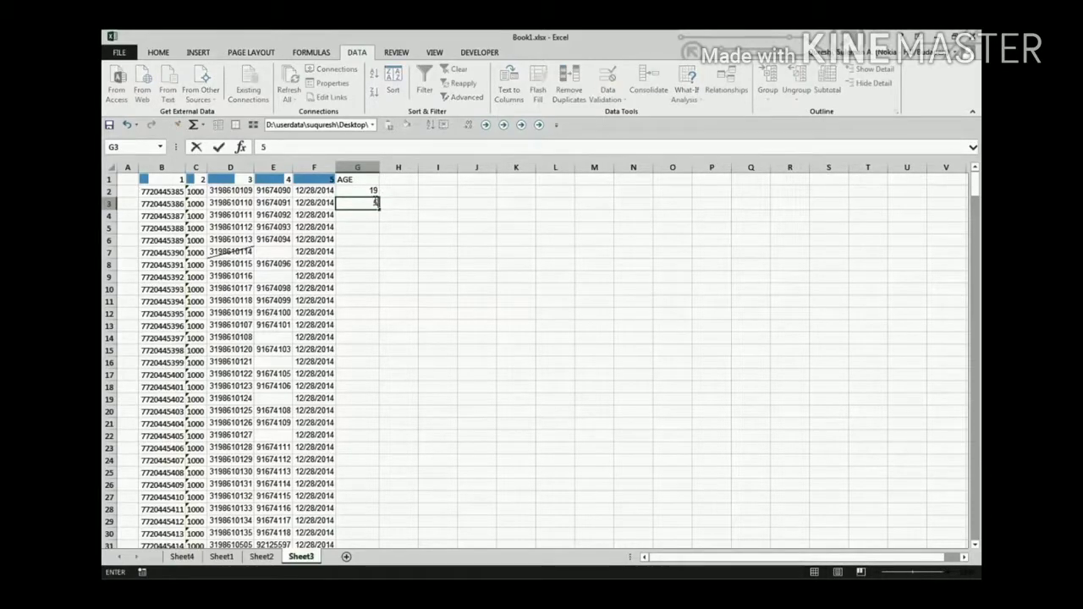
type("59")
left_click(367, 223)
left_click(369, 216)
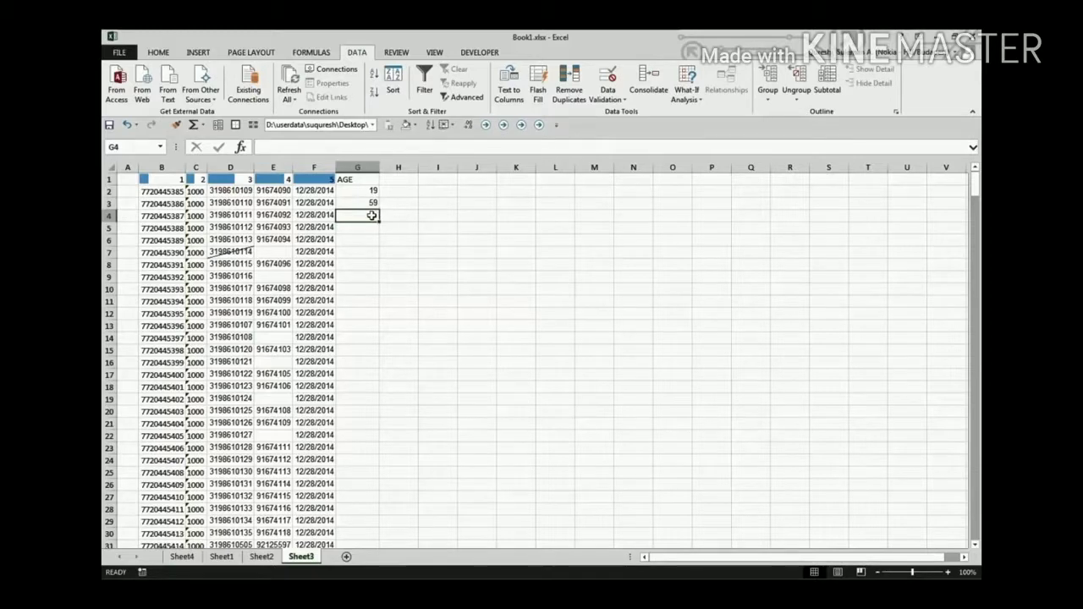
Try to enter the out-of-range age 78 in cell G4 and cancel the entry
type("78")
key("Return")
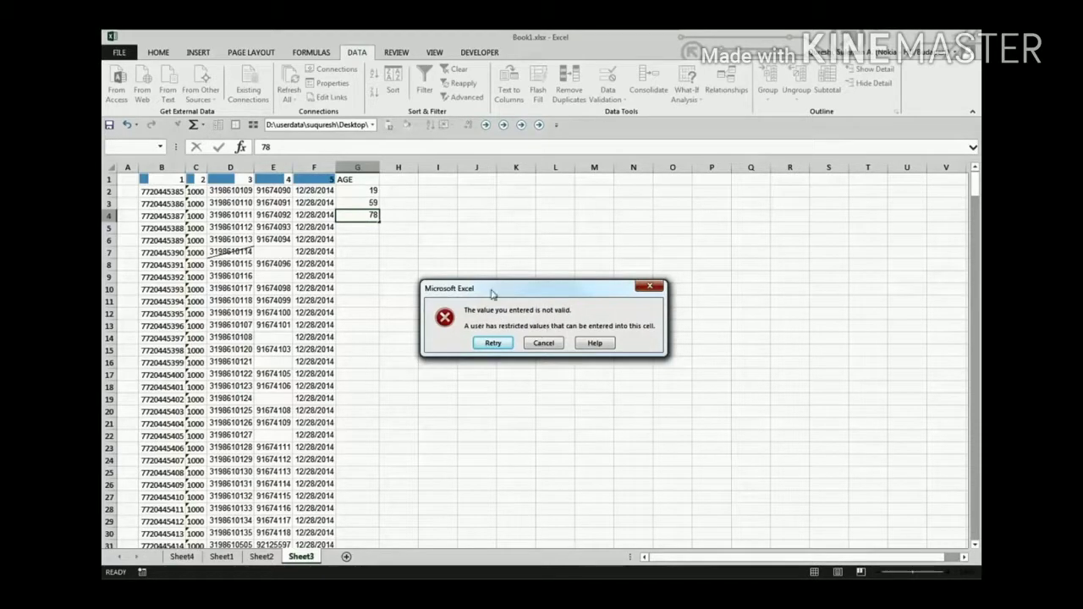
left_click(543, 342)
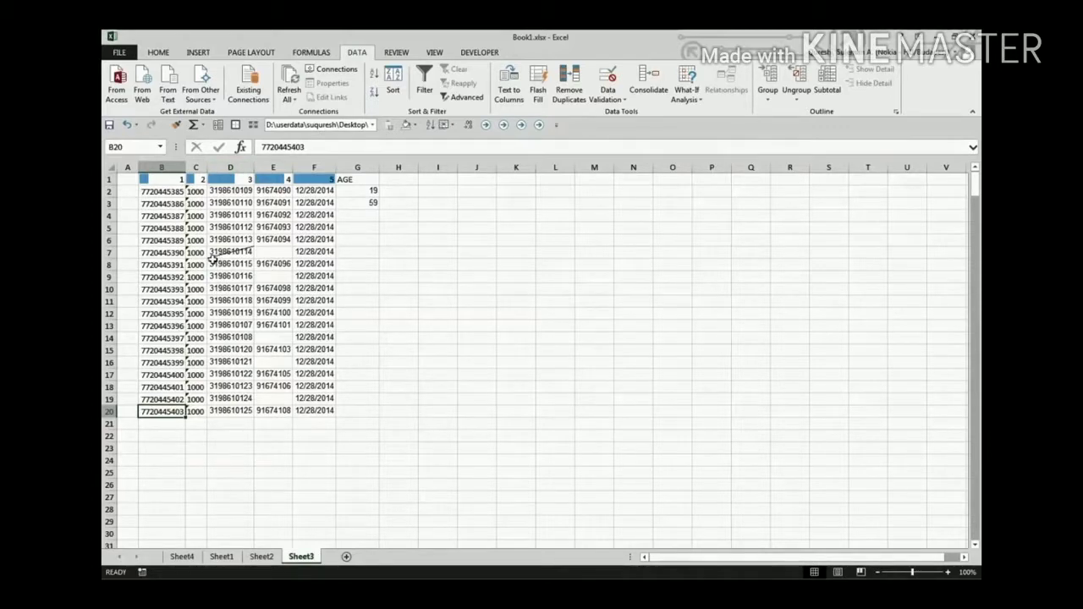
Jump repeatedly between the outer edges of the data block in columns B to G, circling its corner cells
key("ctrl+Right")
key("ctrl+Up")
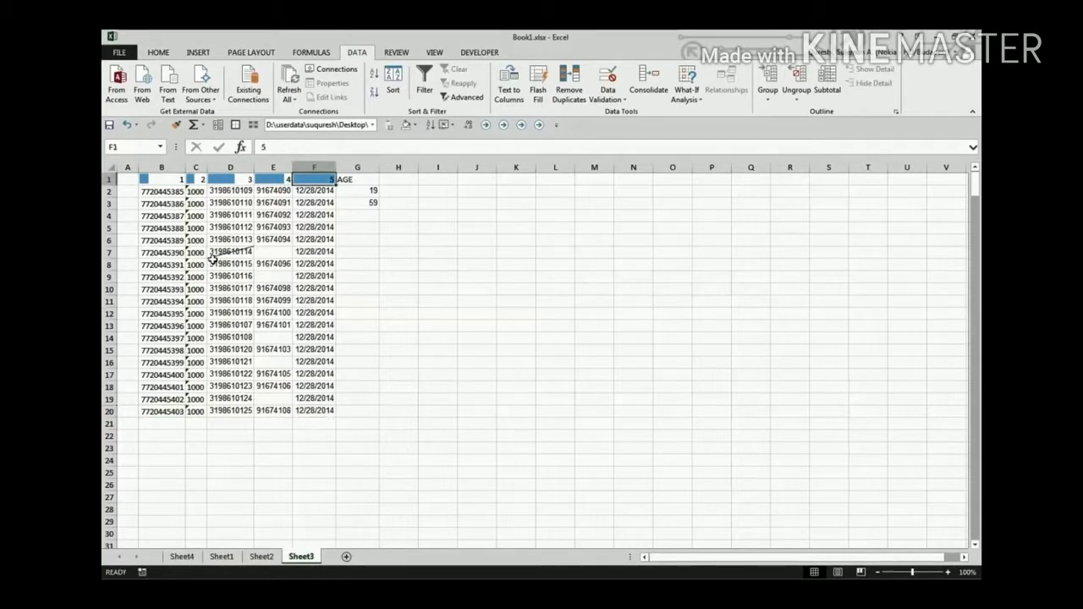
key("ctrl+Left")
key("ctrl+Down")
key("ctrl+Right")
key("ctrl+Up")
key("Left")
key("Left")
key("Down")
key("Down")
key("Down")
key("Down")
key("Down")
key("Down")
key("Down")
key("Down")
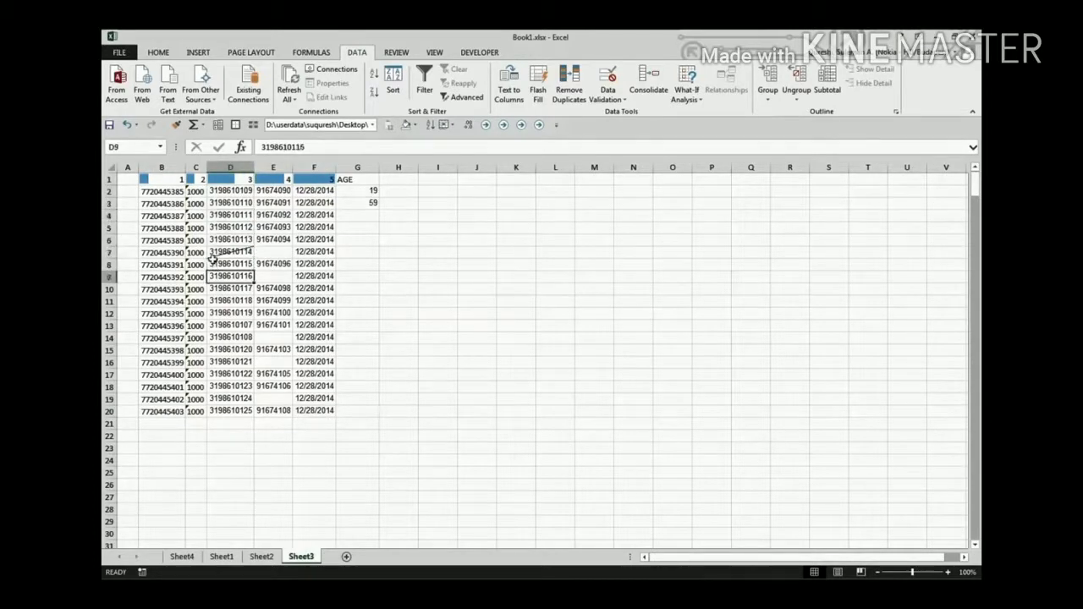
key("ctrl+Down")
key("ctrl+Left")
key("ctrl+Up")
key("ctrl+Right")
key("ctrl+Down")
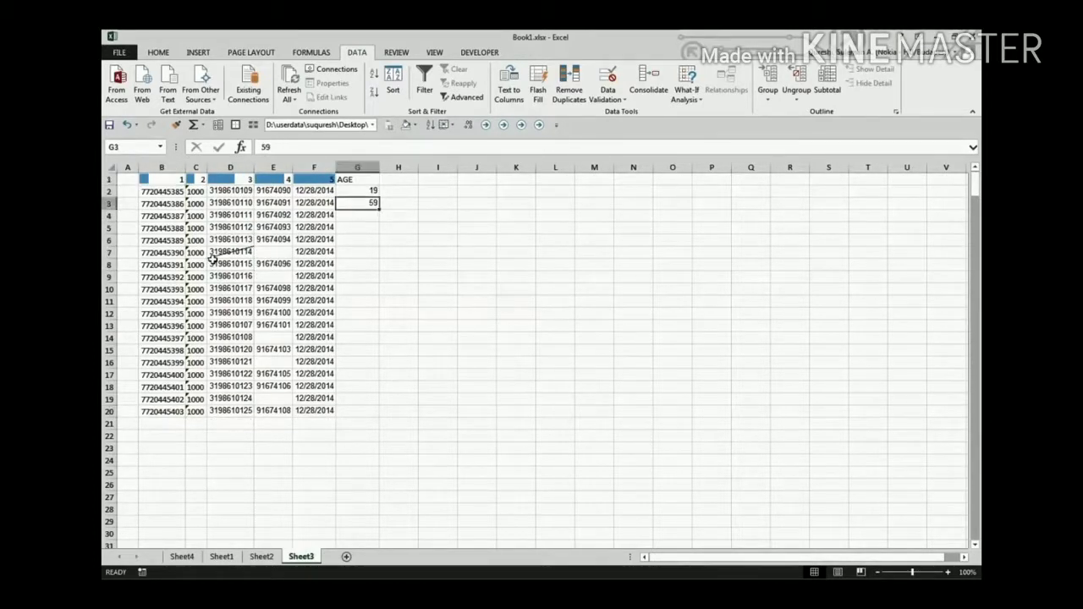
key("ctrl+Left")
key("ctrl+Down")
key("ctrl+Right")
key("ctrl+Up")
key("ctrl+Left")
key("ctrl+Down")
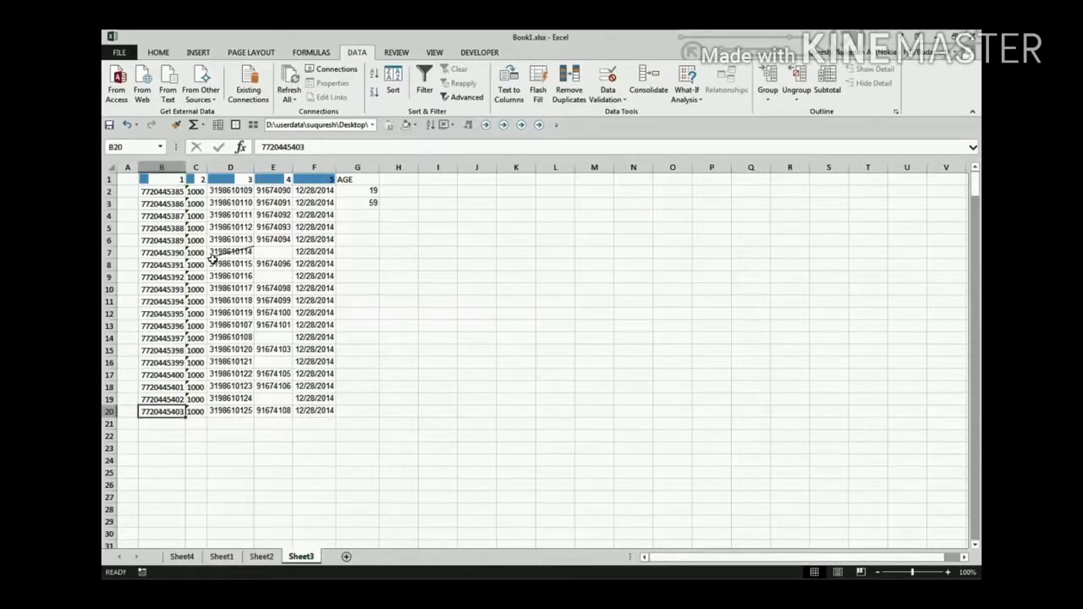
key("ctrl+Right")
key("ctrl+Up")
key("ctrl+Left")
key("ctrl+Down")
key("ctrl+Right")
key("ctrl+Up")
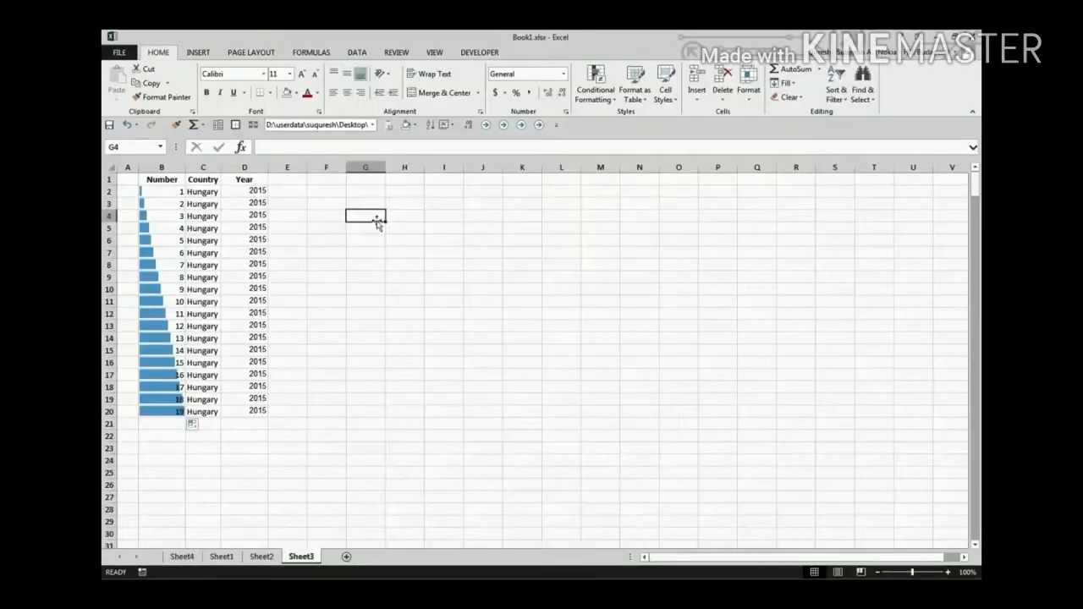
left_click_drag(165, 179, 251, 425)
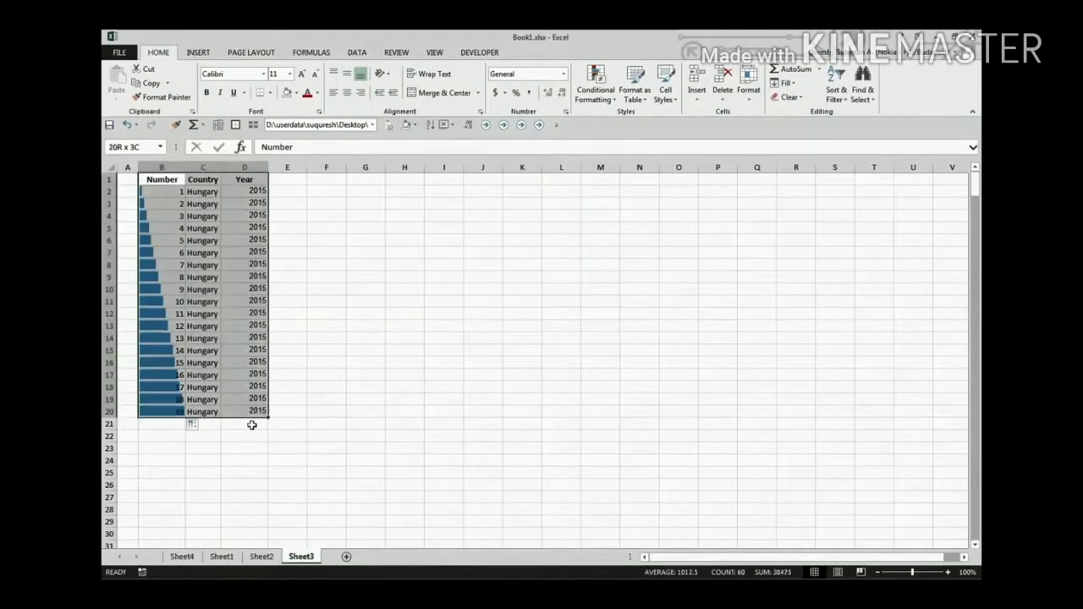
left_click_drag(405, 179, 847, 321)
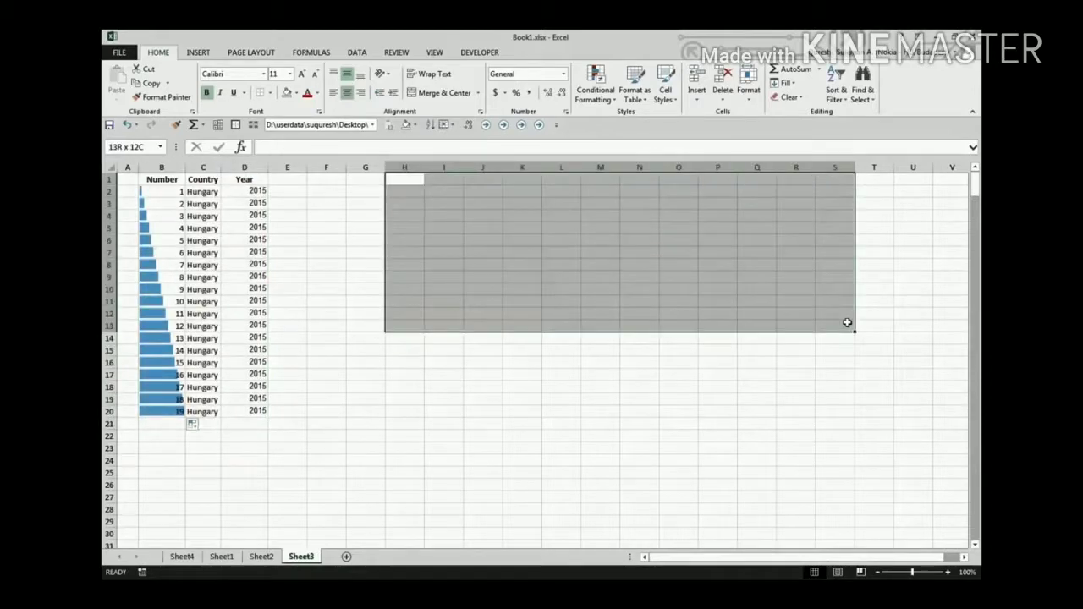
left_click(571, 229)
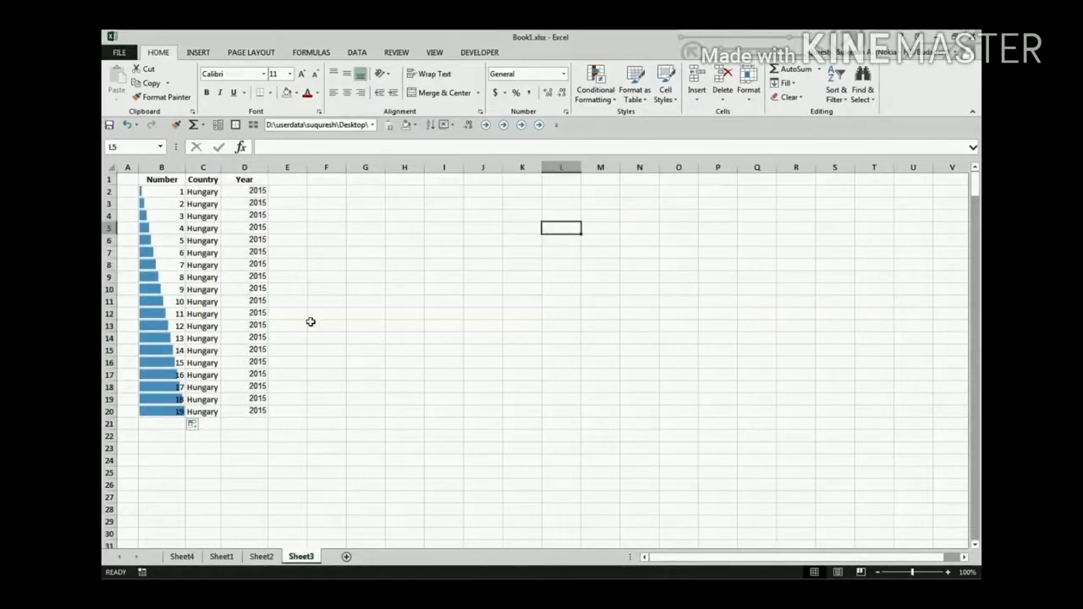
Copy the Number, Country and Year table B1:D20 and paste it transposed starting at cell H1
left_click_drag(167, 181, 251, 413)
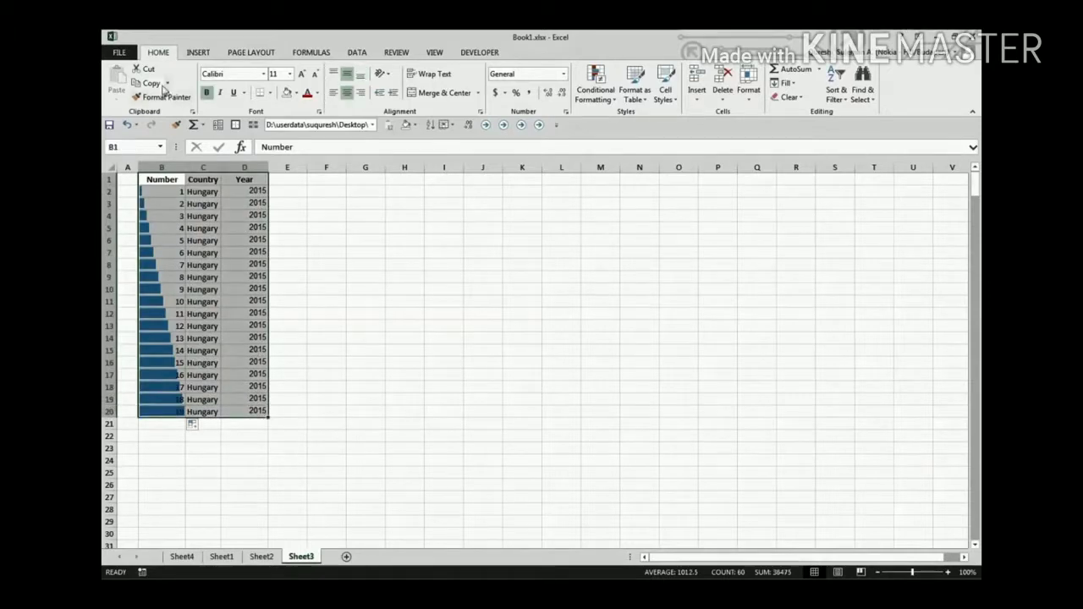
left_click(149, 83)
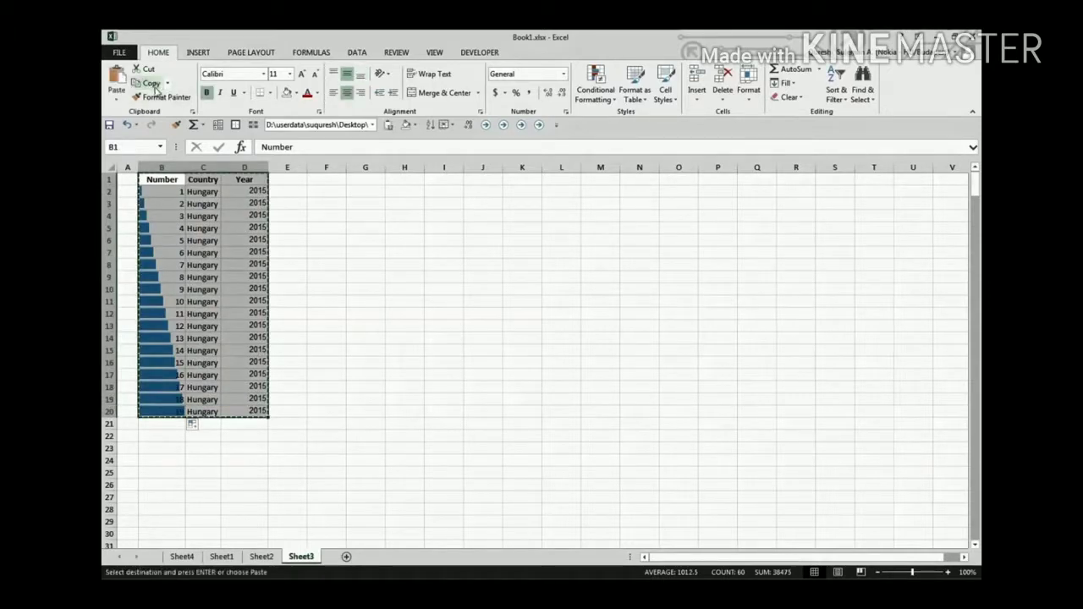
left_click(404, 179)
left_click(117, 101)
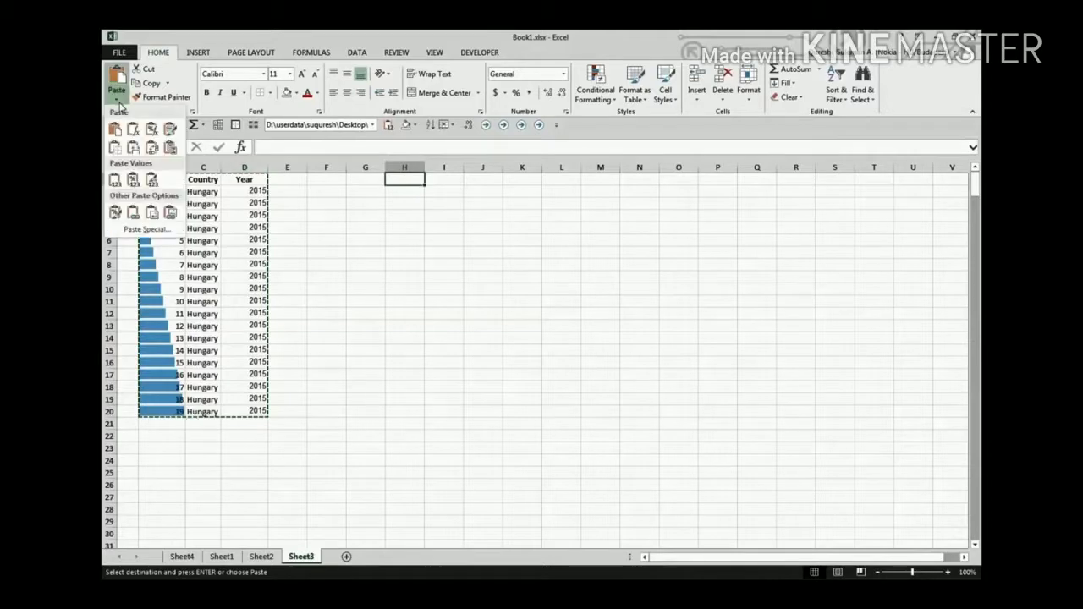
left_click(152, 149)
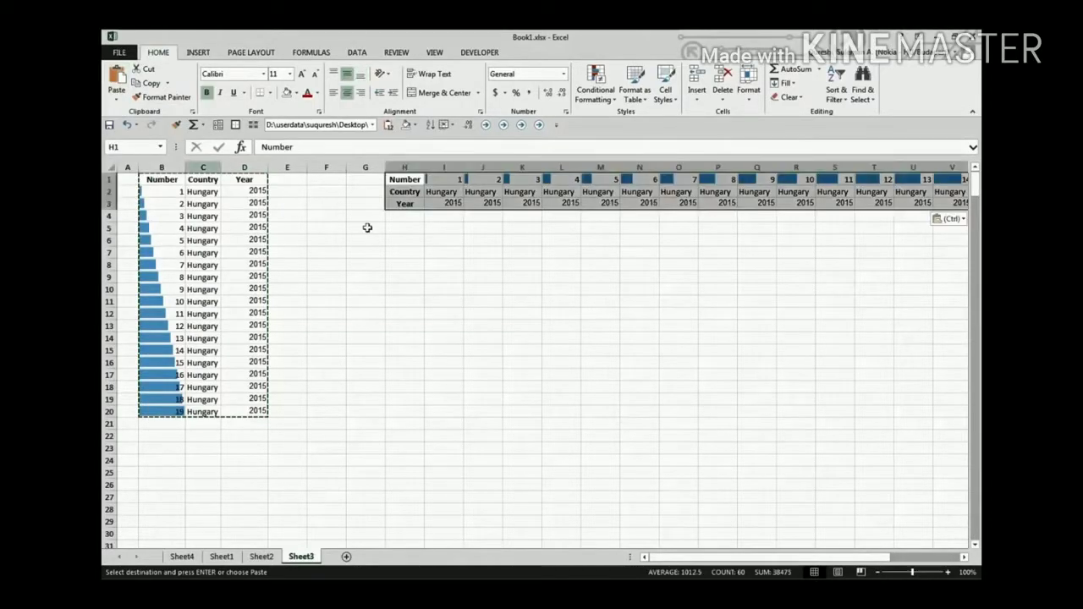
Compare the transposed labels in H1:H3 with the original header row of the table
left_click(405, 251)
left_click_drag(735, 559, 675, 559)
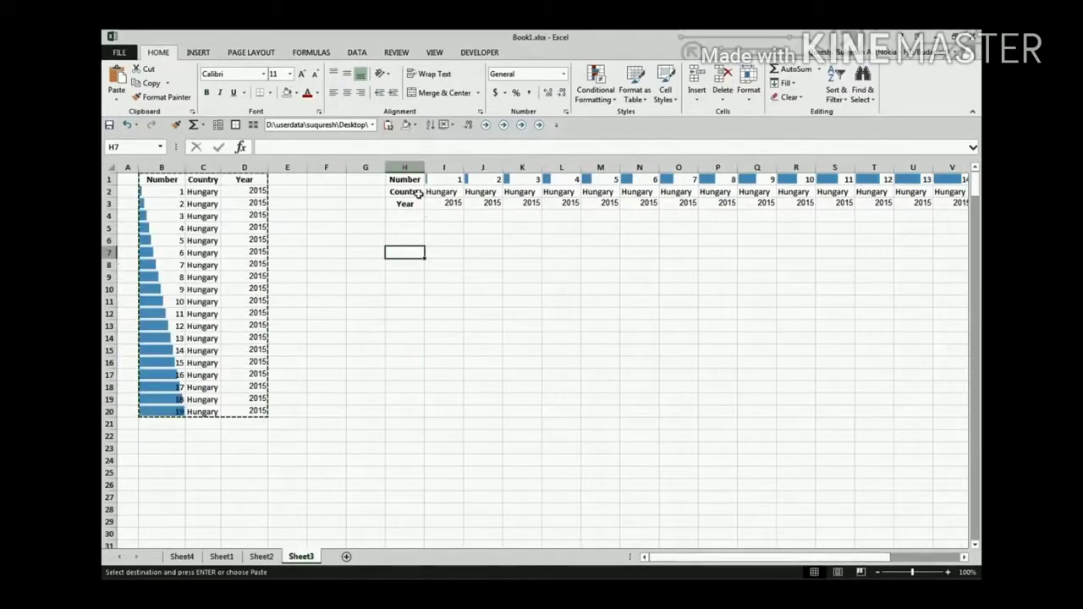
left_click_drag(413, 180, 413, 204)
left_click_drag(166, 179, 270, 191)
left_click_drag(399, 180, 416, 229)
left_click(482, 264)
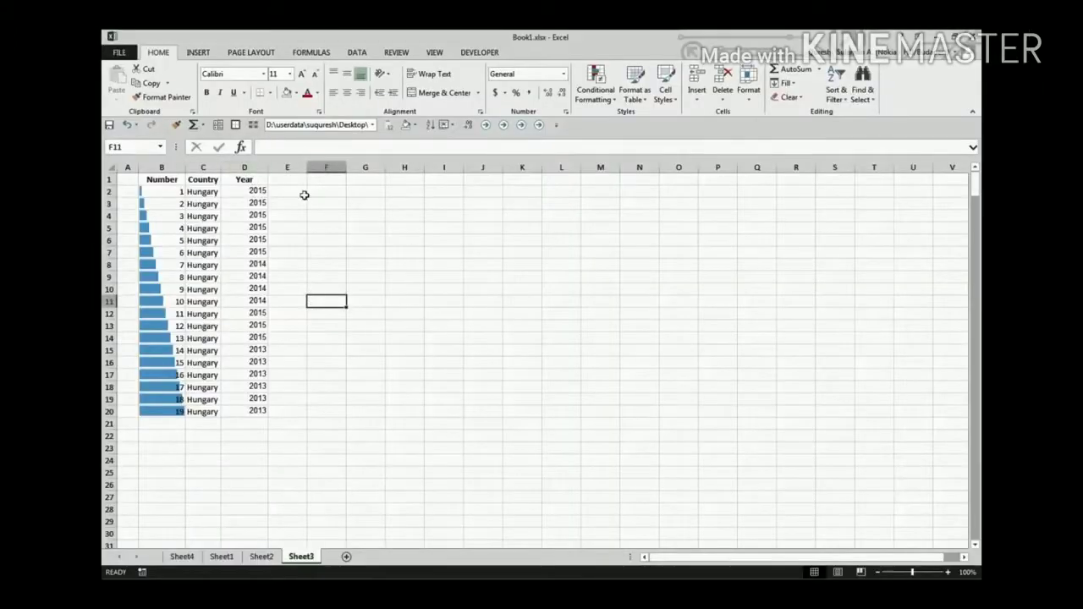
Hide the Country column C, and undo the hiding
left_click(200, 167)
right_click(201, 180)
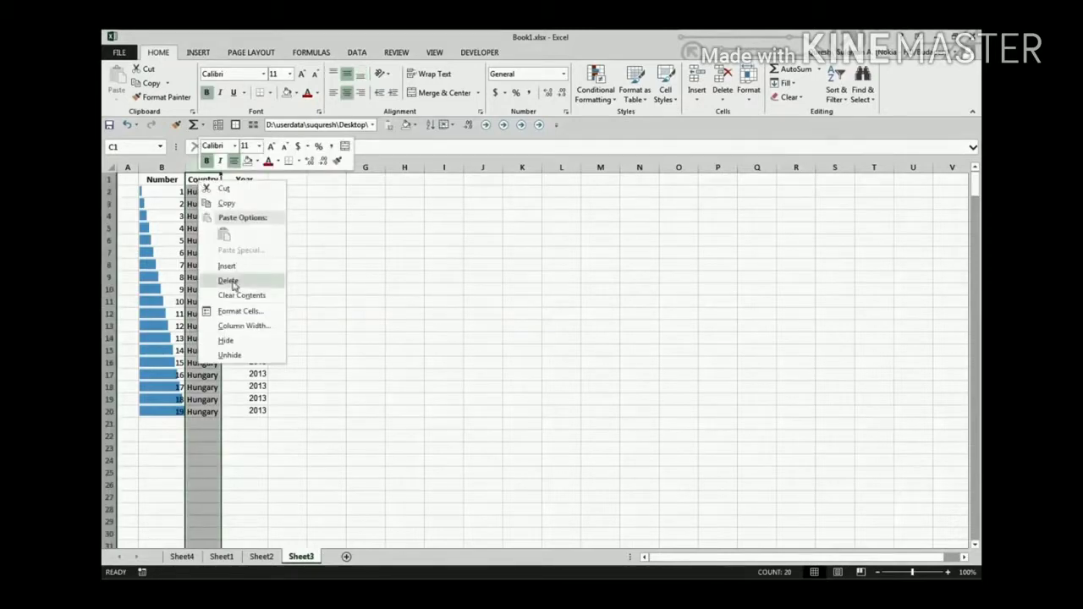
left_click(226, 341)
left_click(286, 302)
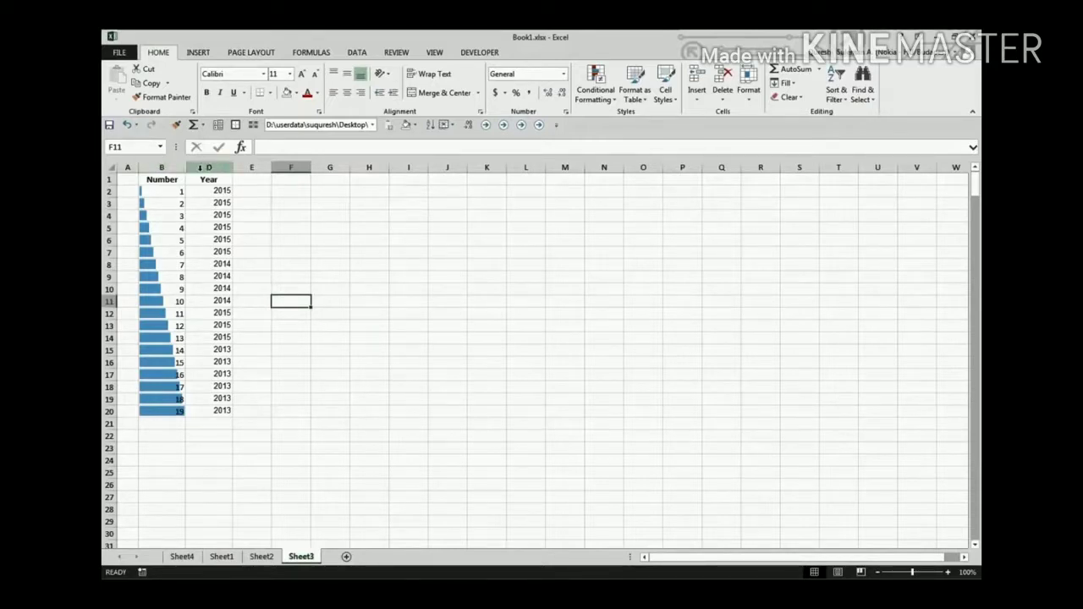
left_click(222, 204)
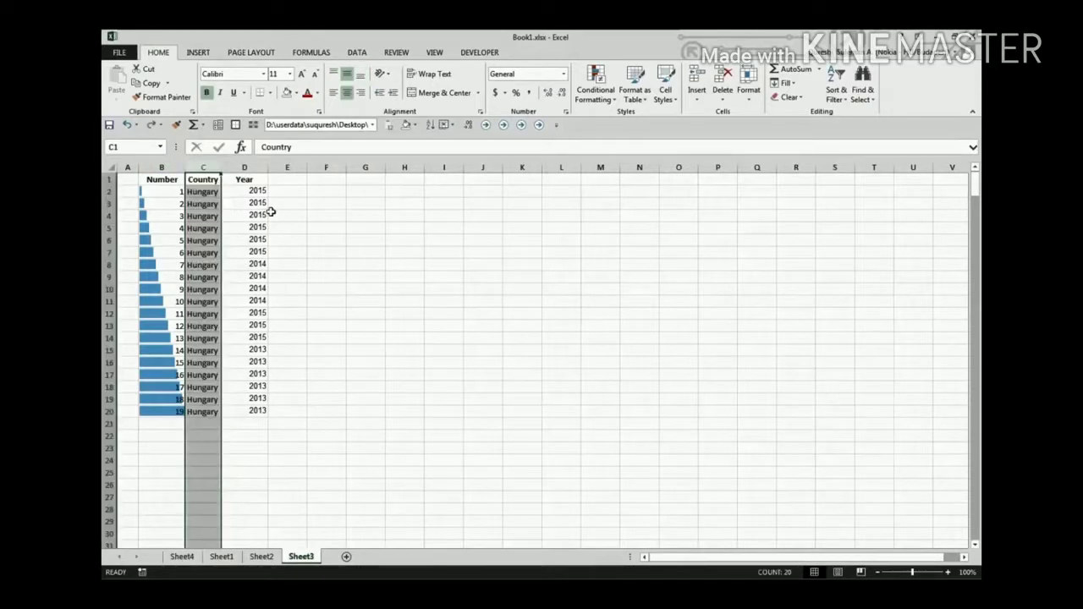
Hide the Year values in D2:D20 by applying the custom number format ;;; to them
left_click(244, 215)
left_click_drag(232, 191, 232, 410)
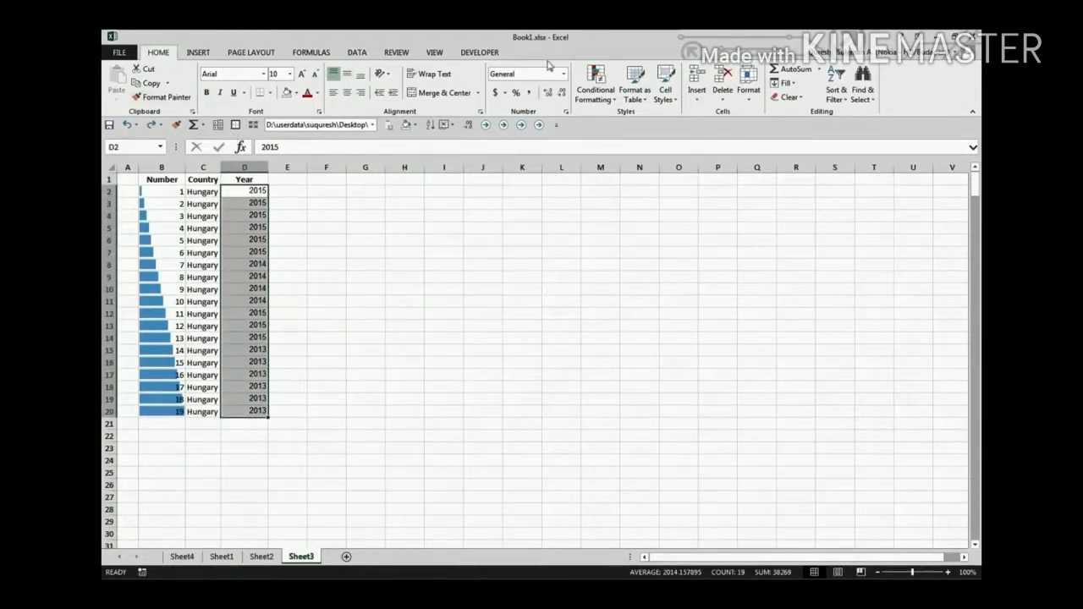
left_click(565, 111)
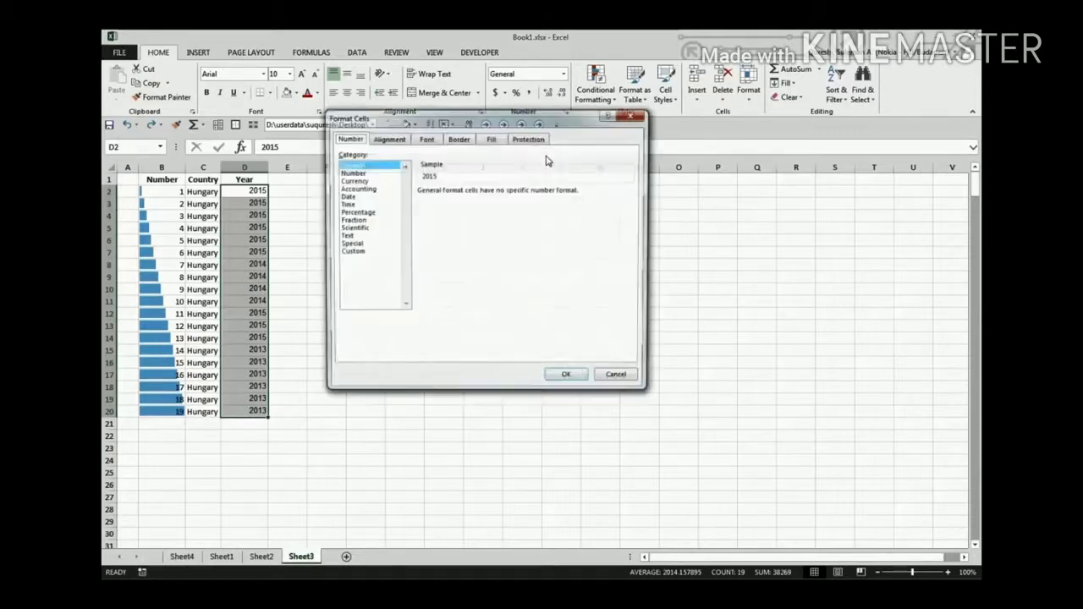
left_click(350, 252)
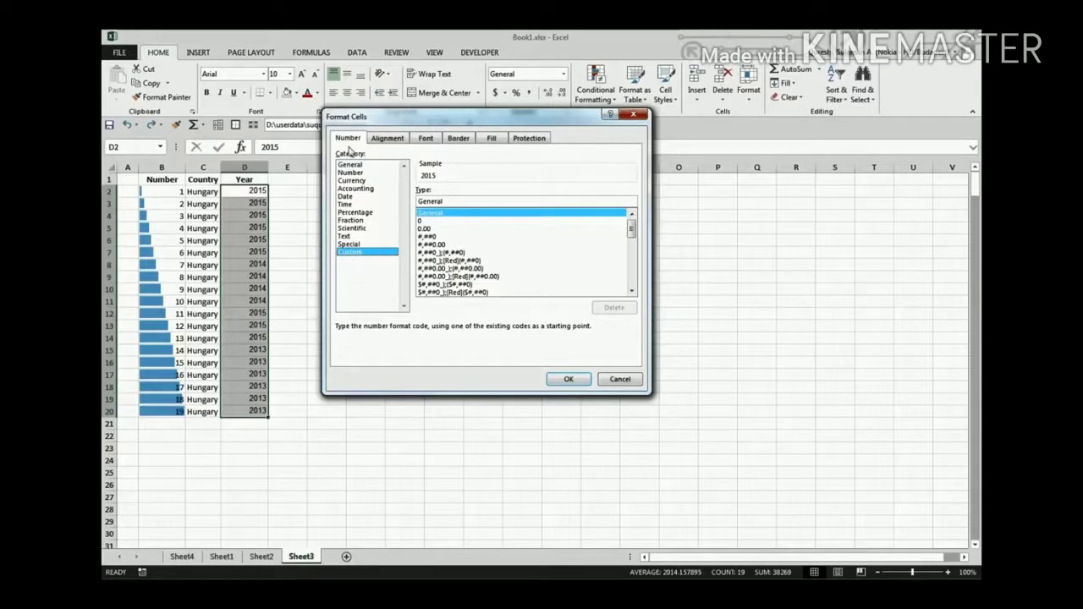
double_click(446, 198)
type(";;;")
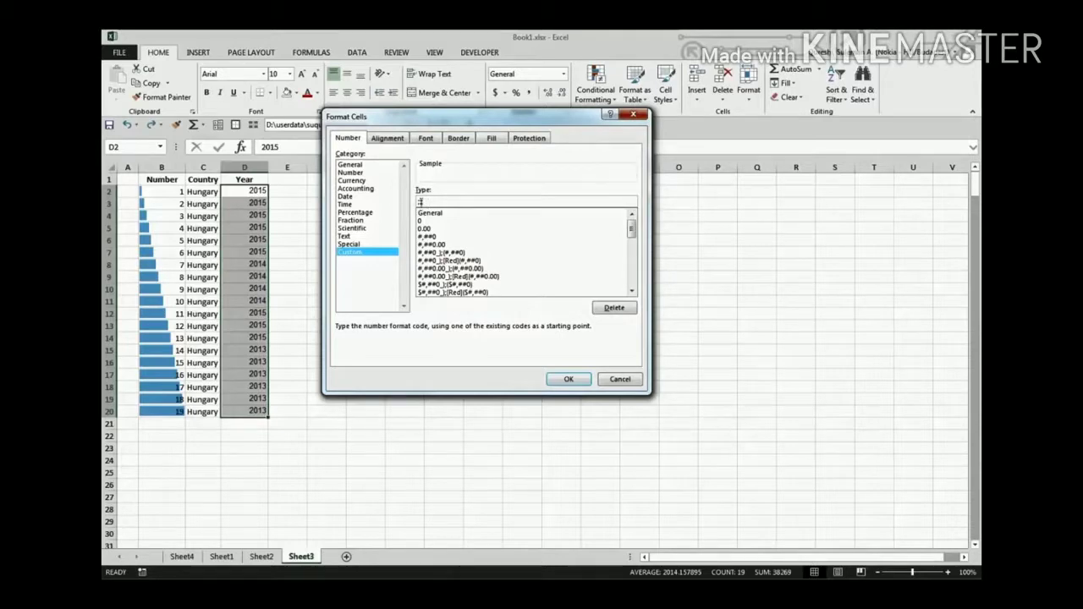
left_click(567, 380)
left_click(538, 329)
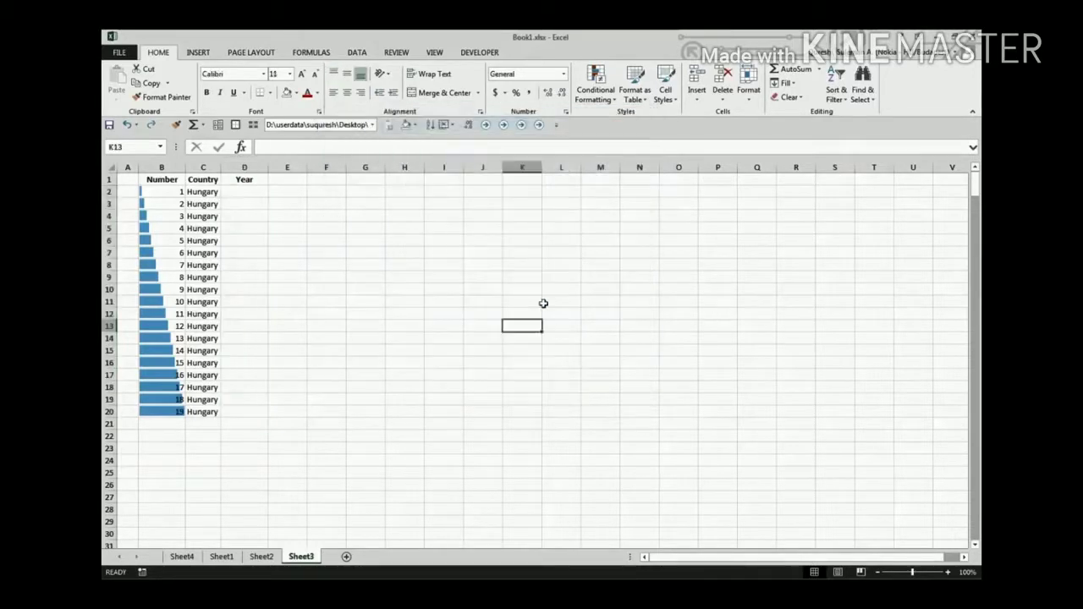
Inspect the underlying content of the hidden Year cells D2, D9 and D17, and select D2:D20
left_click(254, 193)
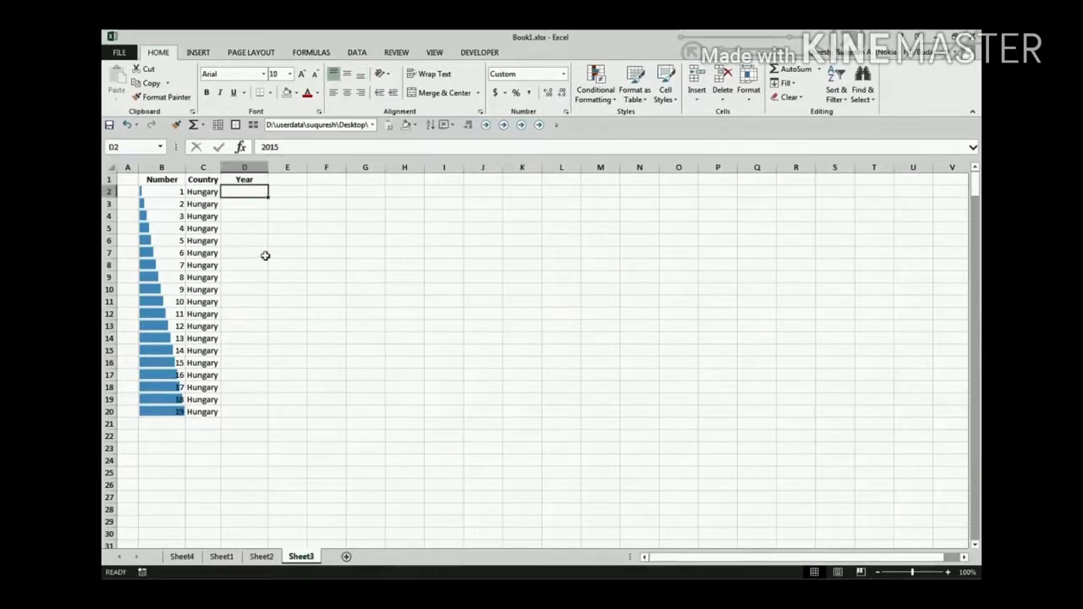
left_click(252, 277)
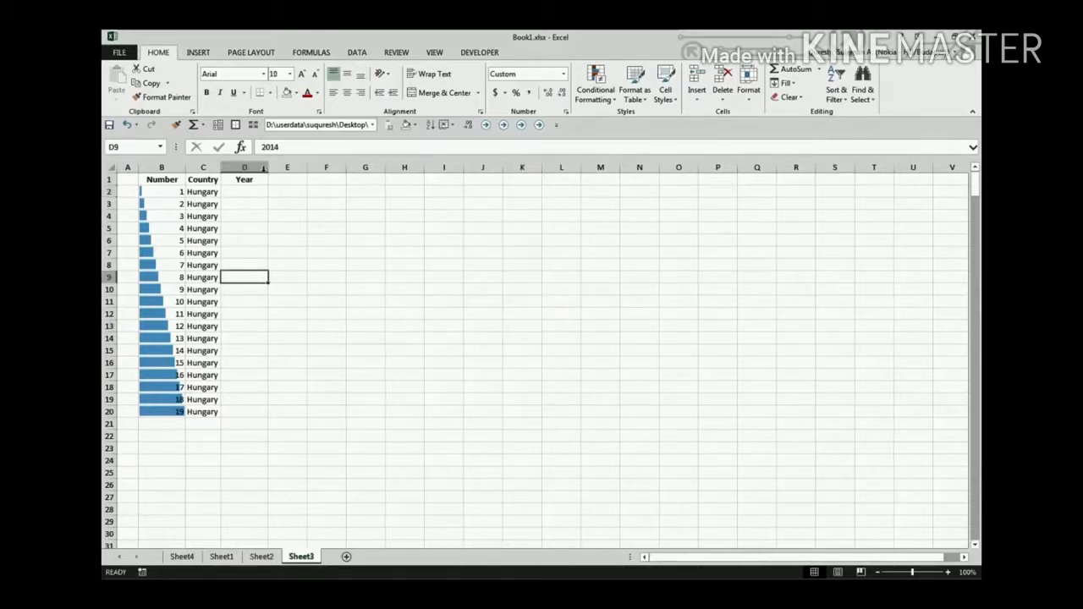
left_click(255, 376)
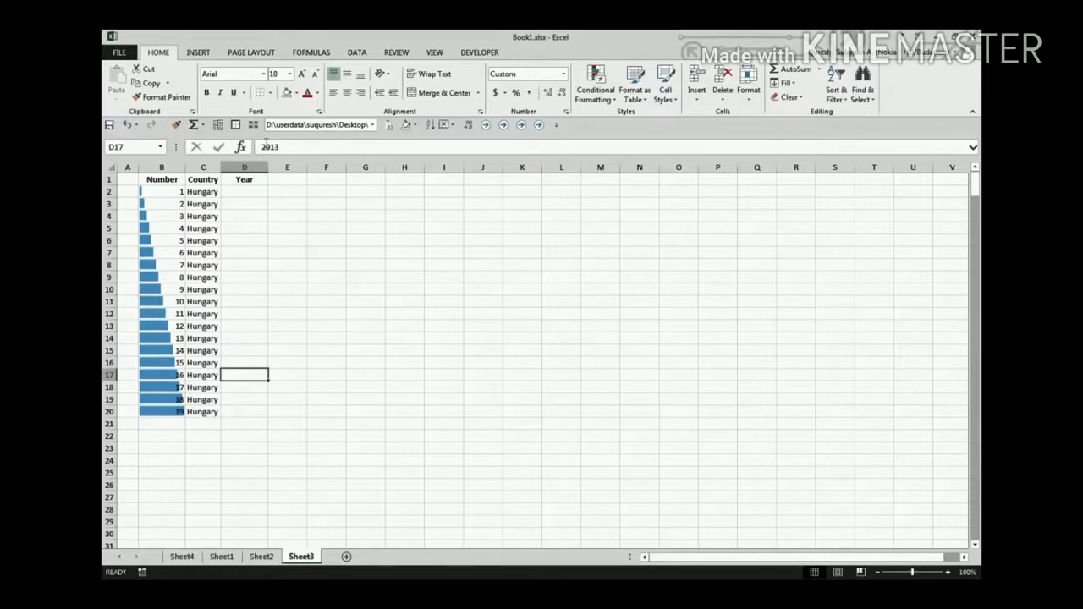
left_click_drag(242, 191, 245, 413)
left_click(316, 372)
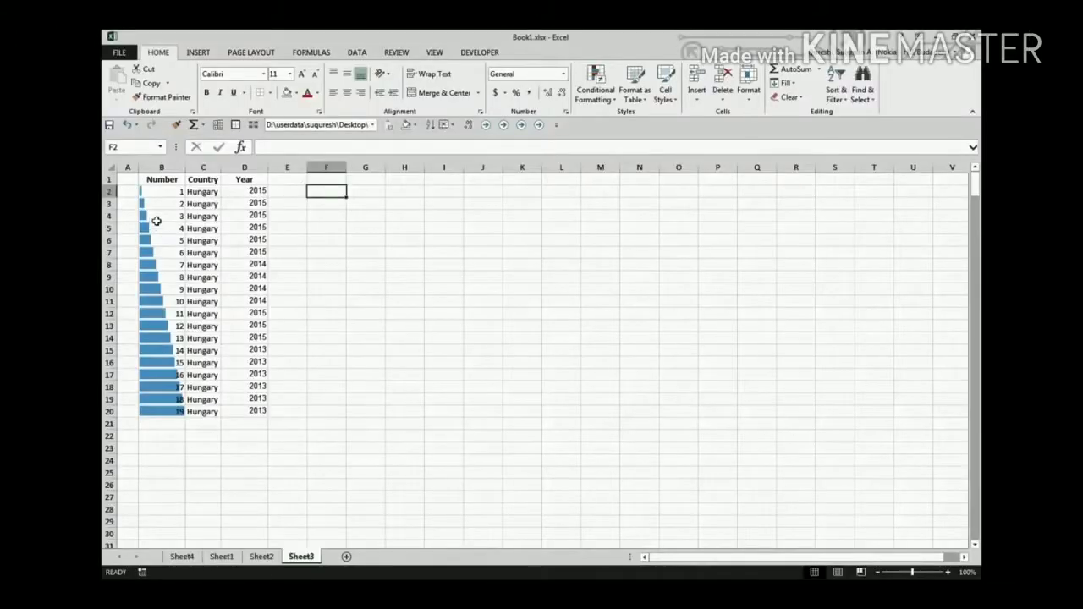
left_click_drag(161, 192, 246, 191)
left_click(334, 191)
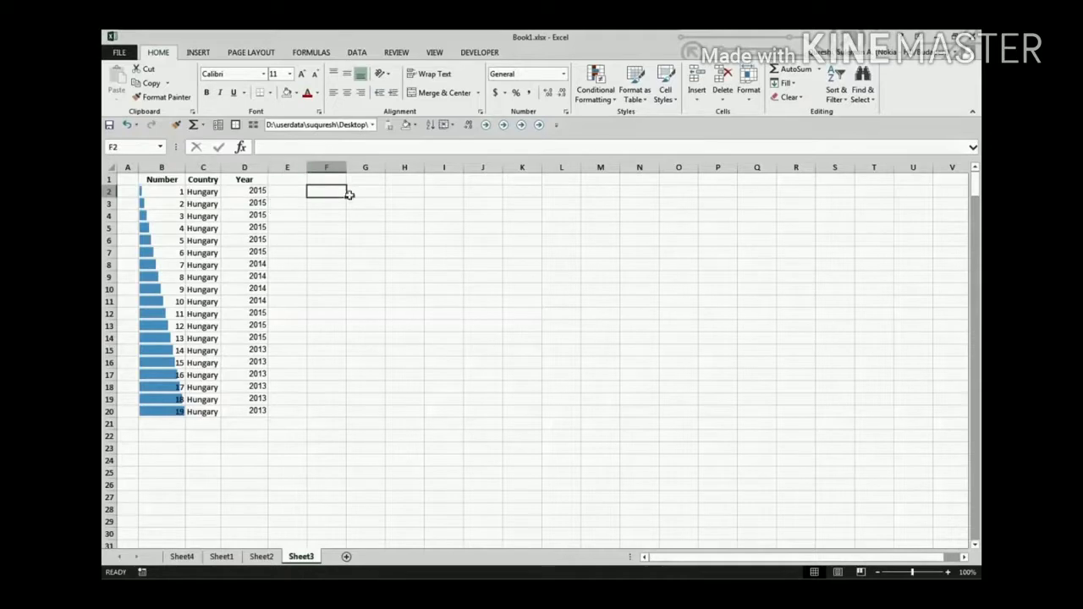
type("=concat")
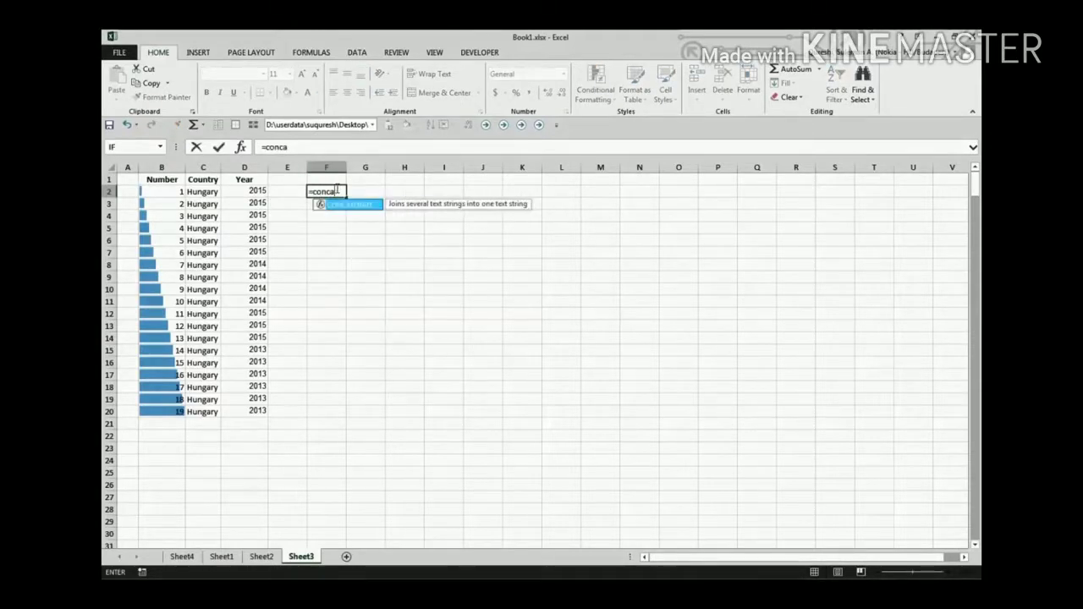
key("Escape")
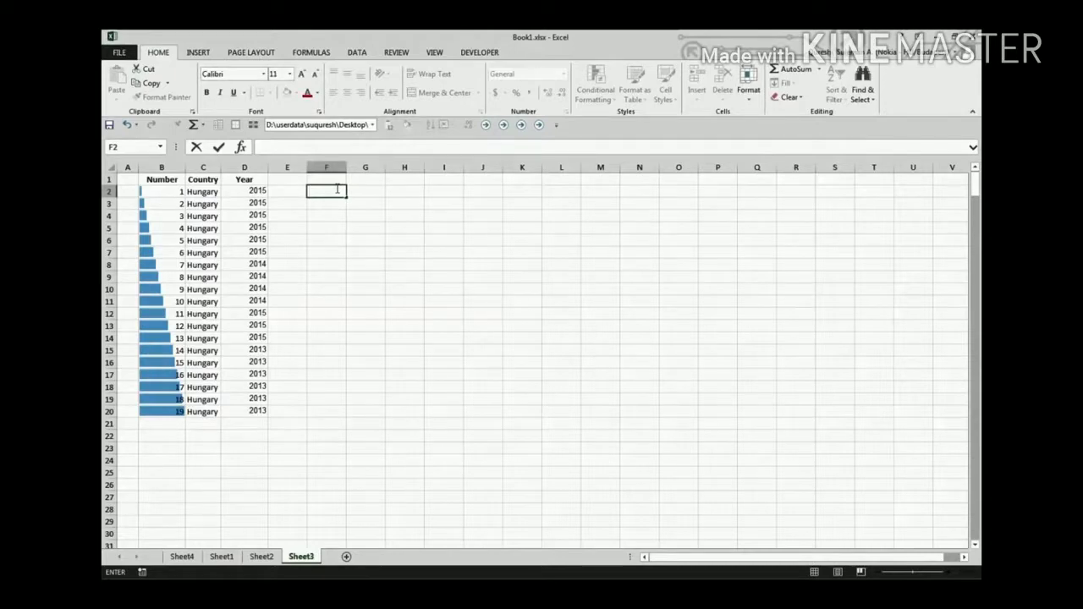
Join the Number, Country and Year values of row 2 in cell F2 with the formula =B2&C2&D2
type("=")
key("Left")
key("Left")
key("Left")
key("Left")
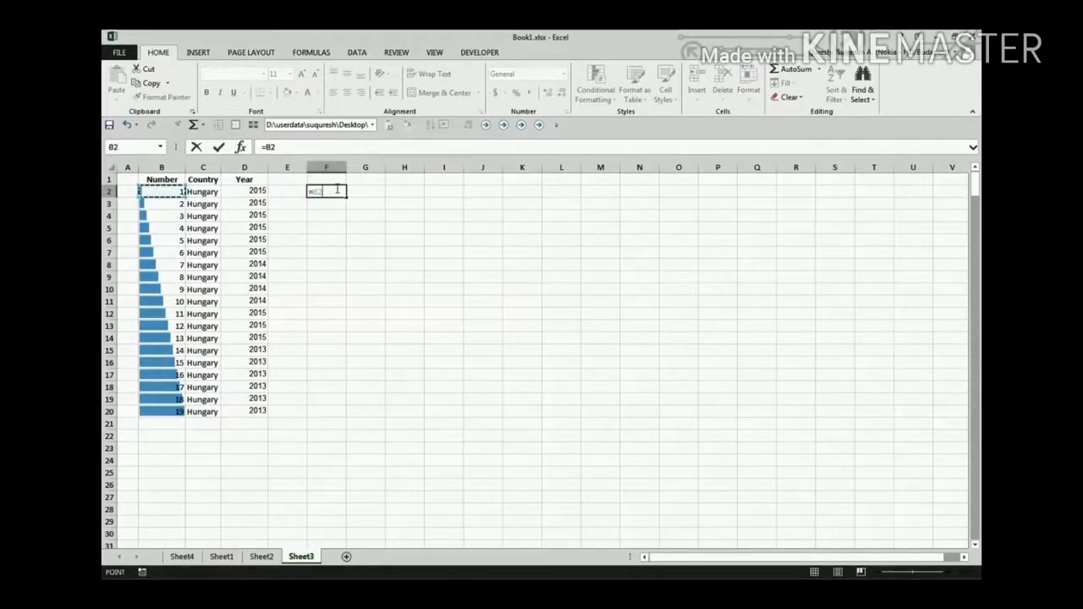
type("&")
key("Left")
key("Left")
key("Left")
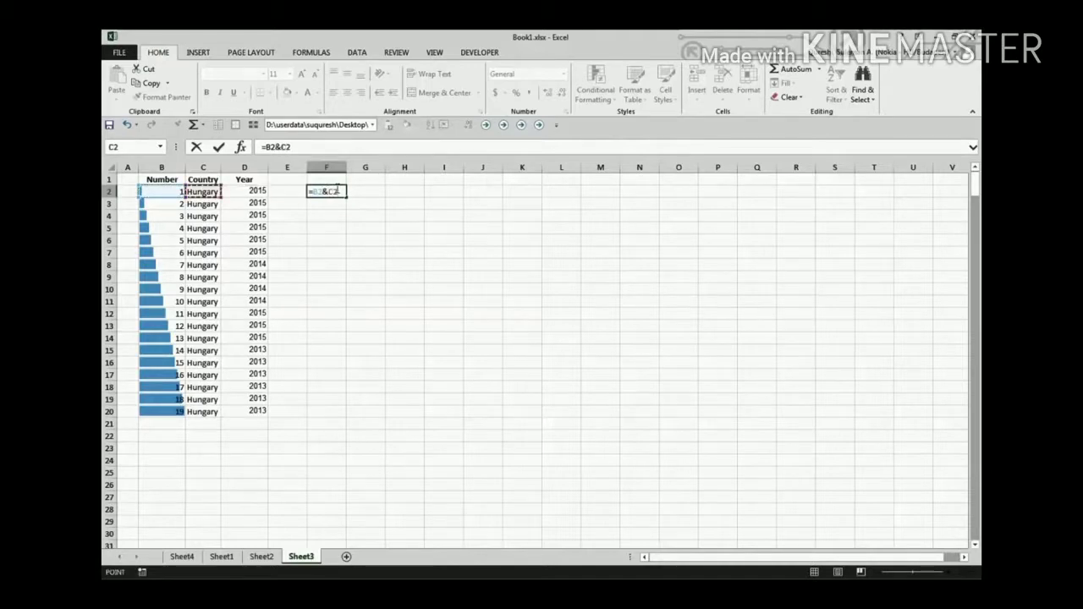
type("&")
key("Left")
key("Left")
key("Return")
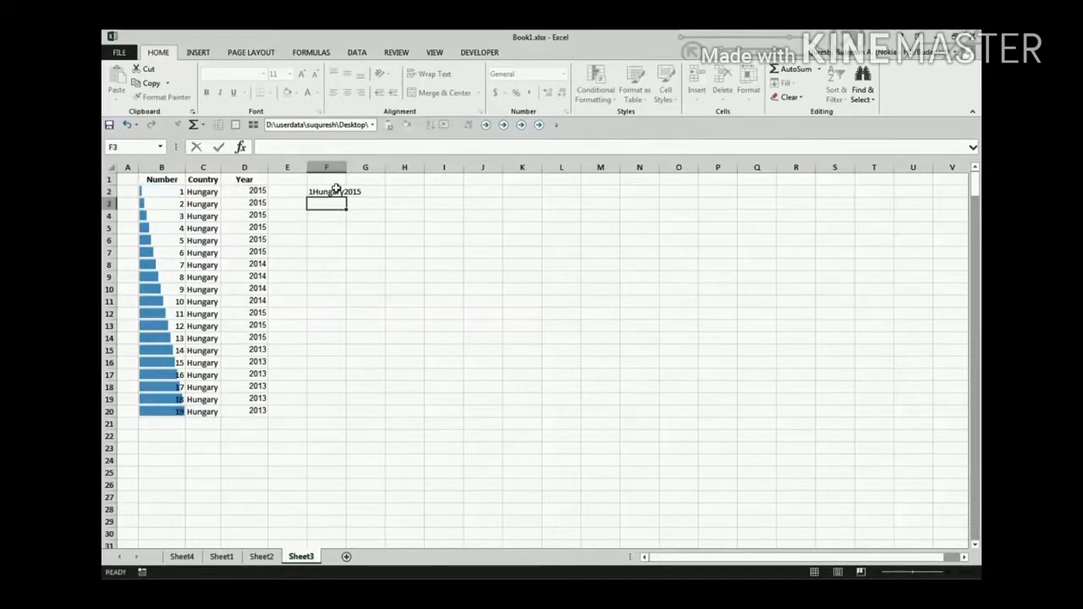
Fit column F's width to its contents and compare the joined text in F2 with the source cells B2:D2
key("Right")
key("Up")
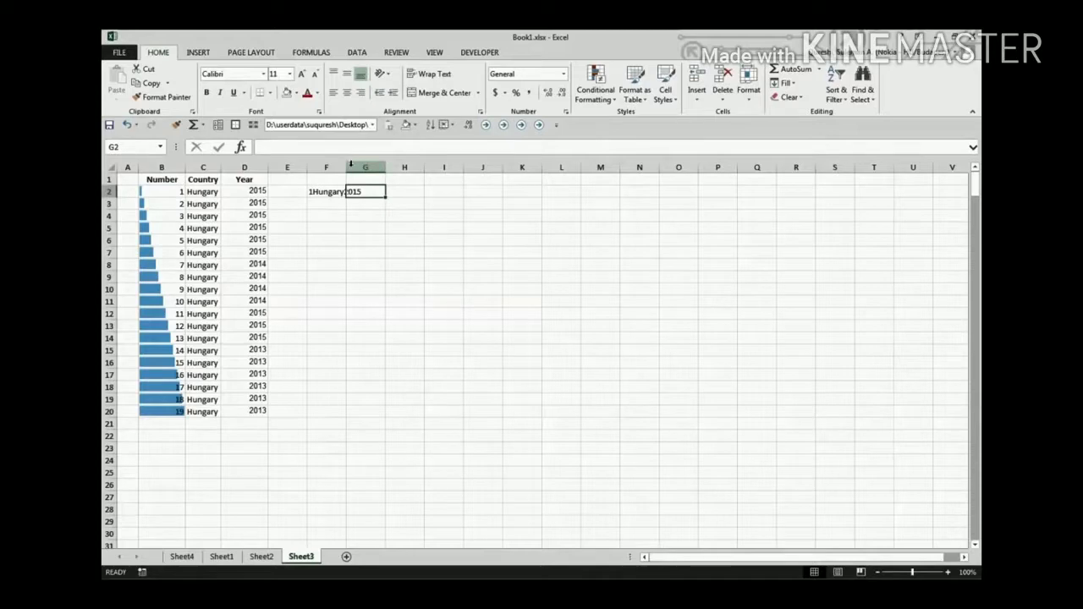
double_click(347, 166)
left_click(343, 193)
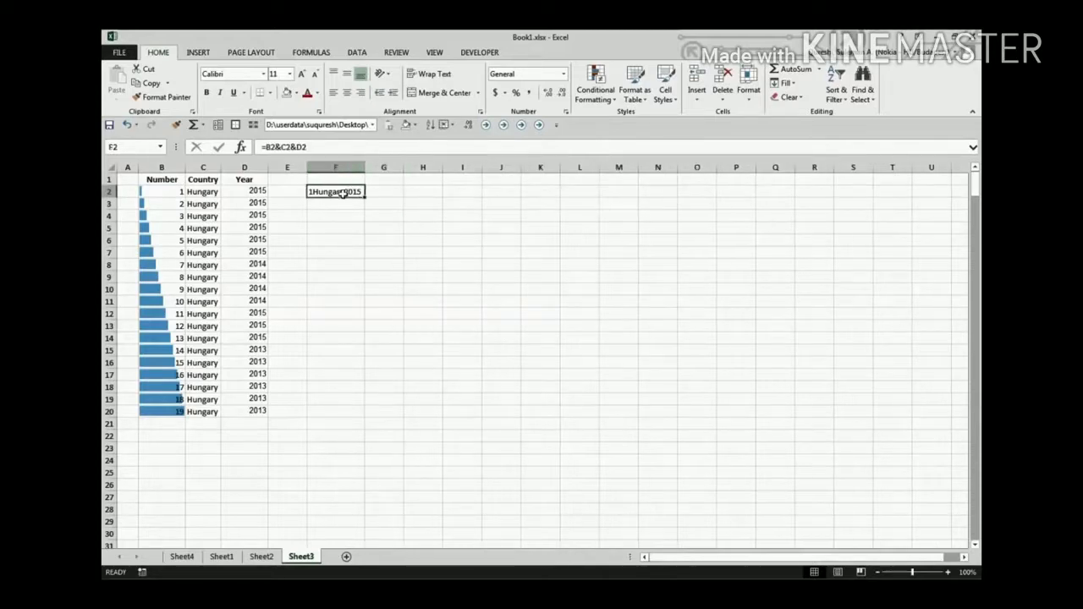
left_click_drag(141, 203, 258, 194)
left_click(252, 192)
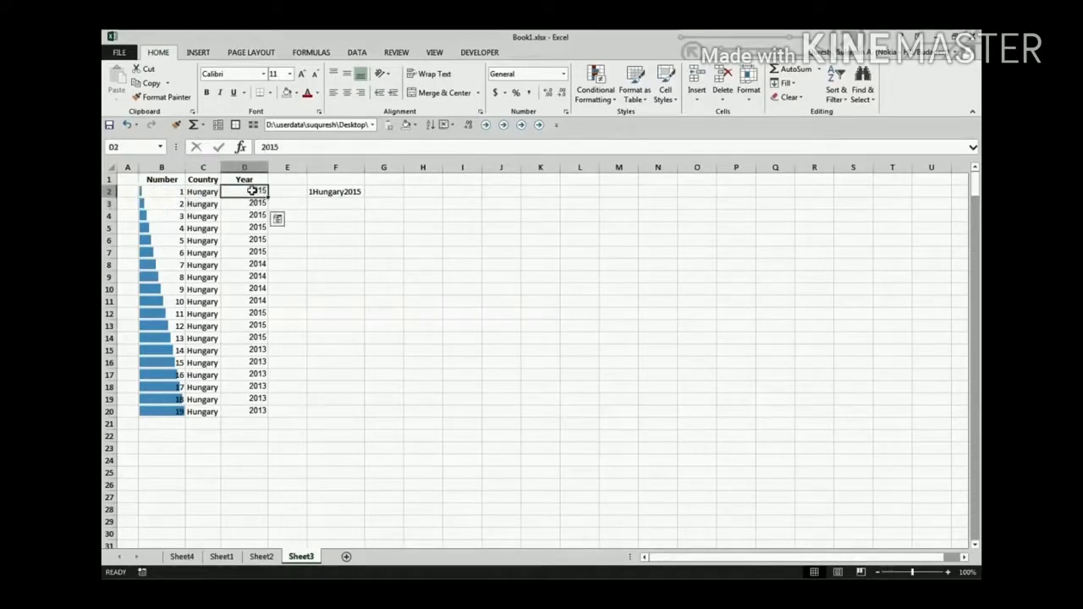
left_click(334, 189)
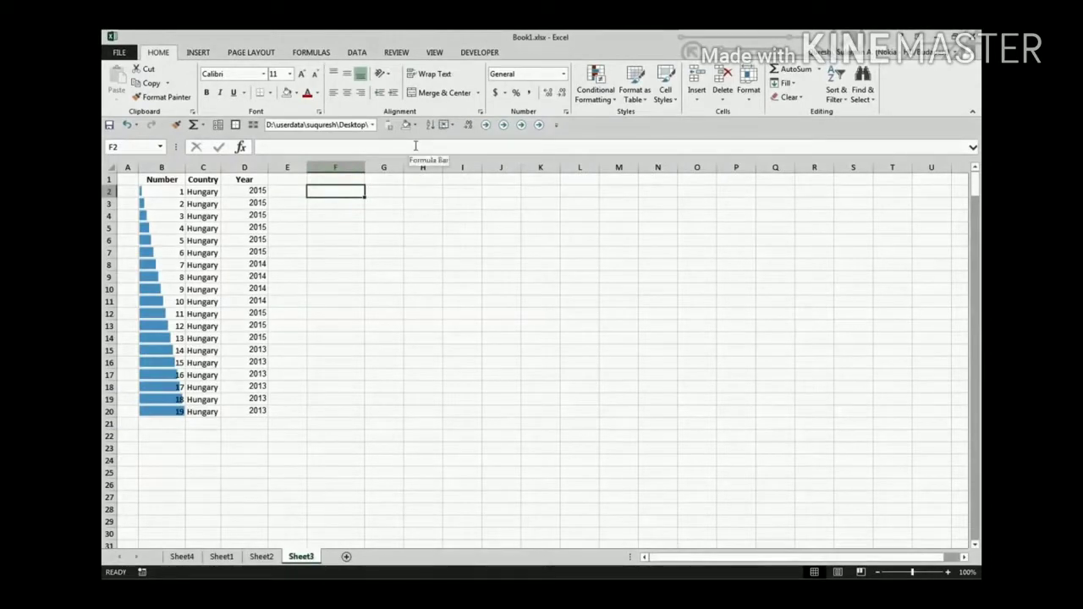
Convert the Country names to uppercase in F2:F20 with the formula =UPPER(C2) filled down from F2
type("=upper")
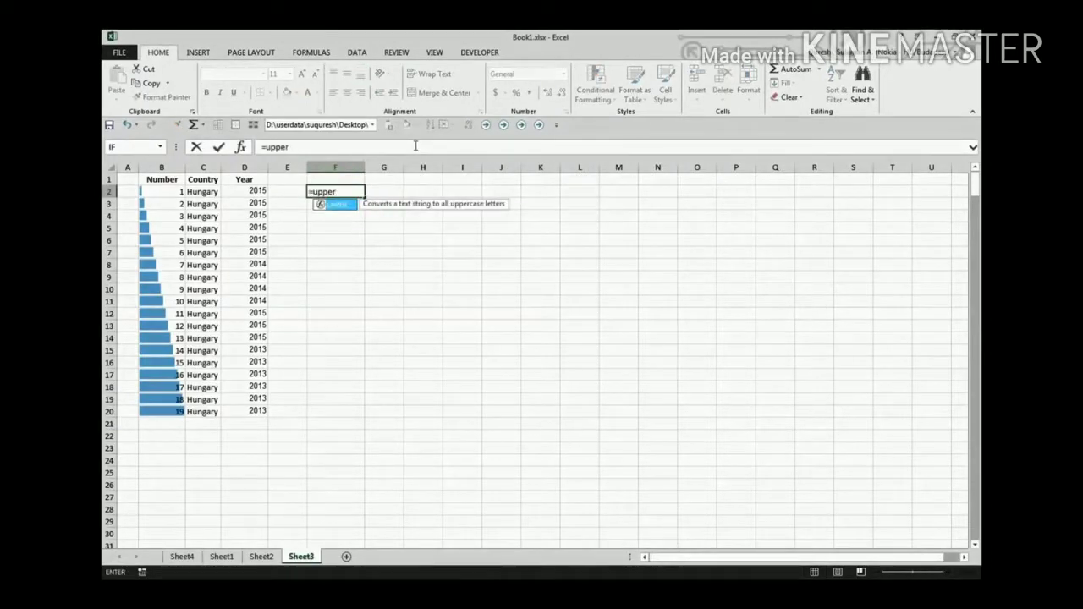
type("(C2")
key("Return")
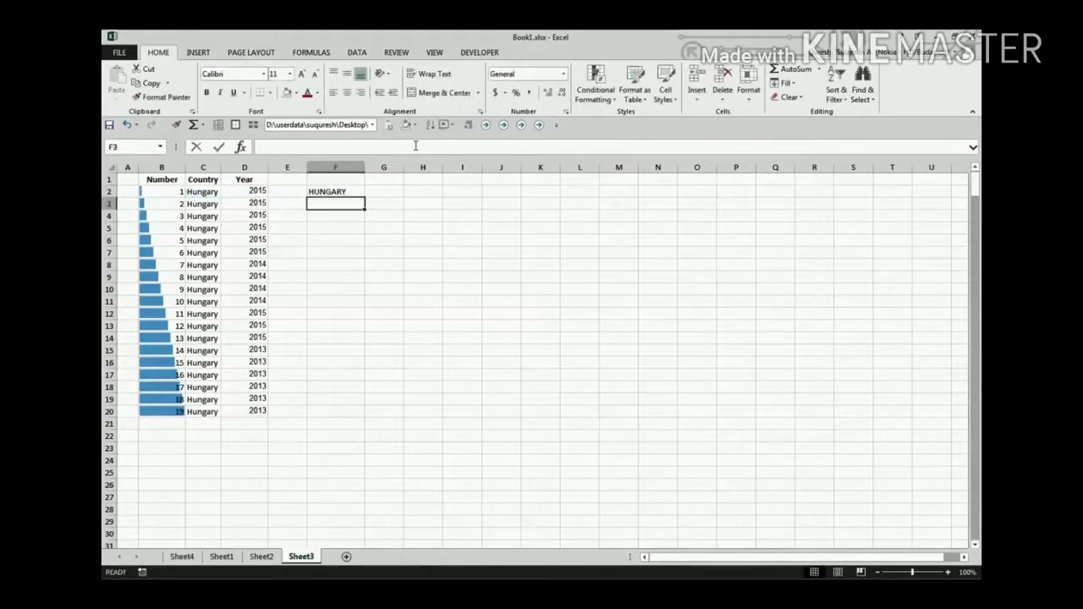
key("Up")
left_click_drag(365, 196, 345, 414)
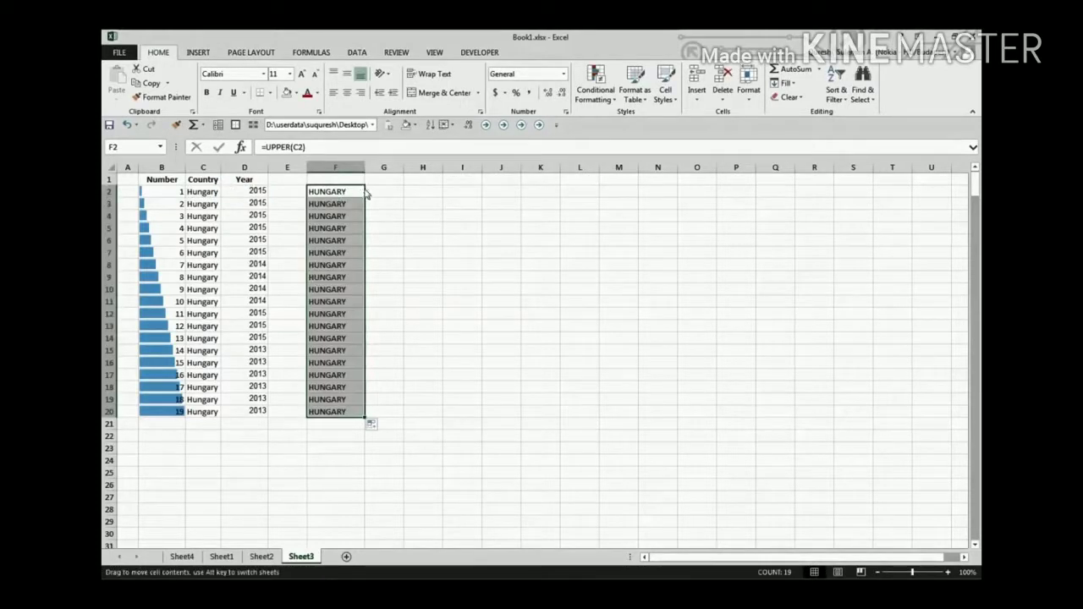
Convert the uppercase names to lowercase in G2:G20 with =LOWER(F2) filled down, and review the formulas in F2 and G2
left_click(370, 191)
type("=")
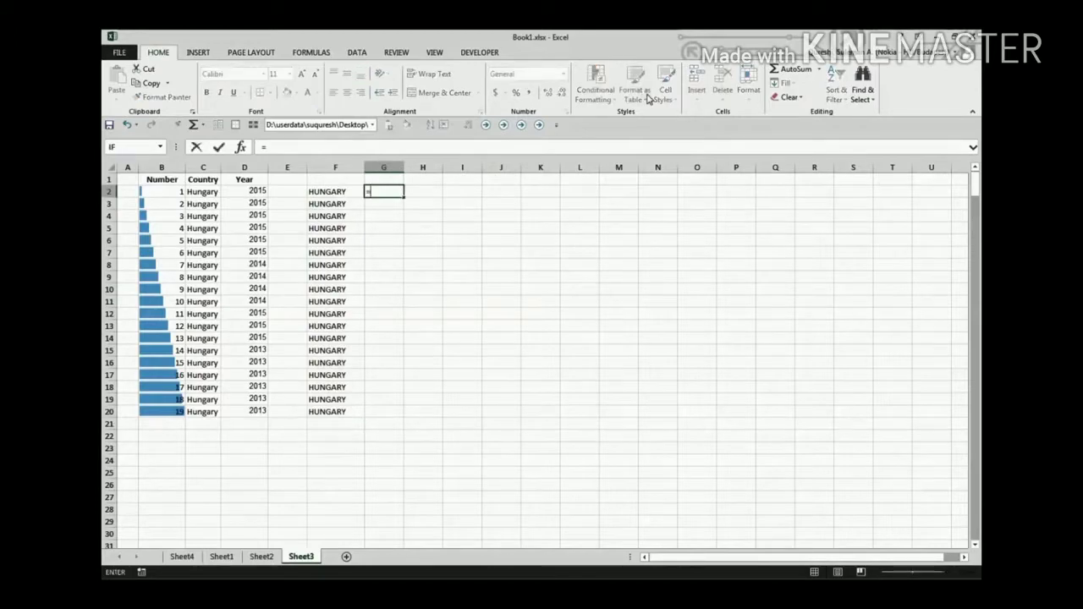
type("lower(")
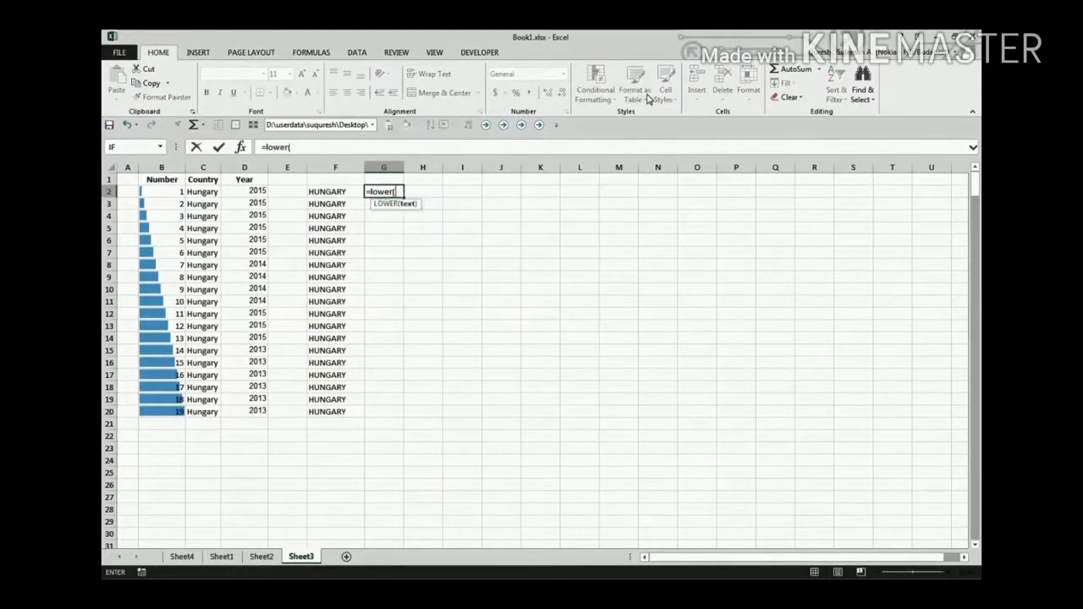
key("Left")
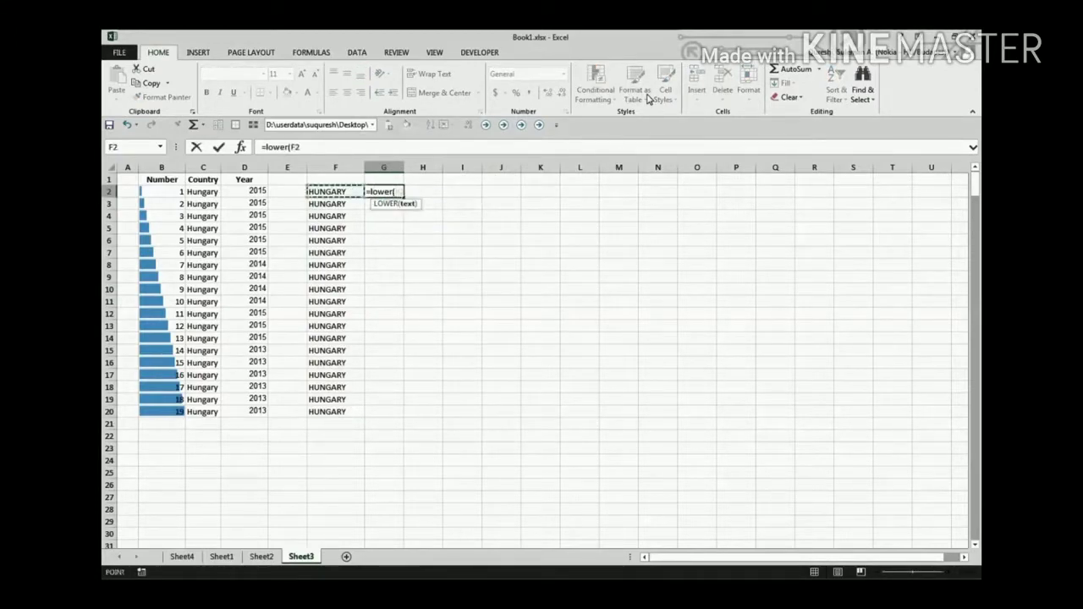
key("Return")
key("Up")
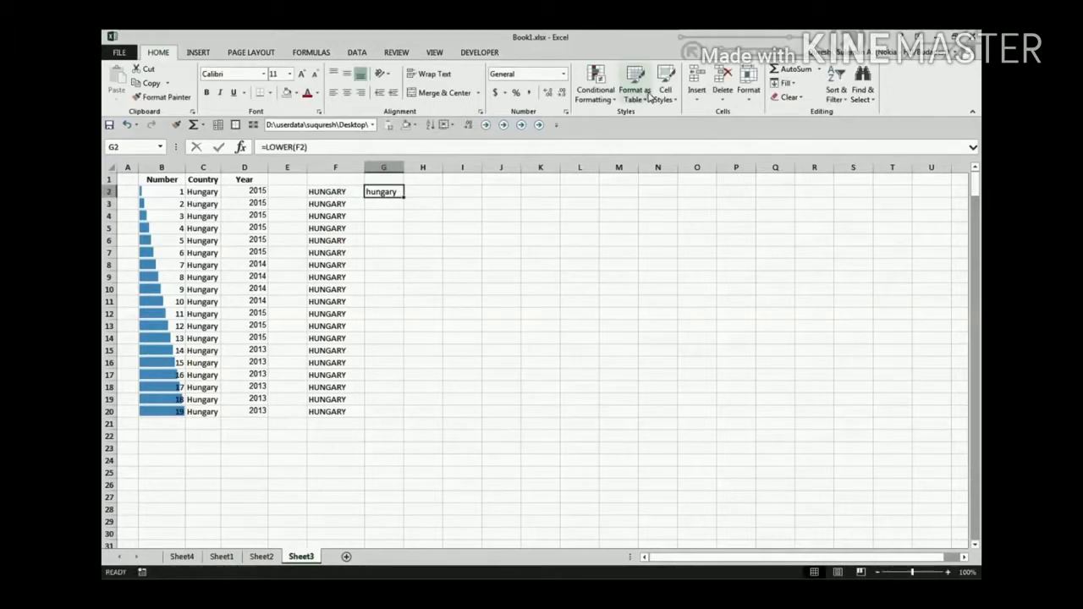
left_click_drag(406, 196, 396, 418)
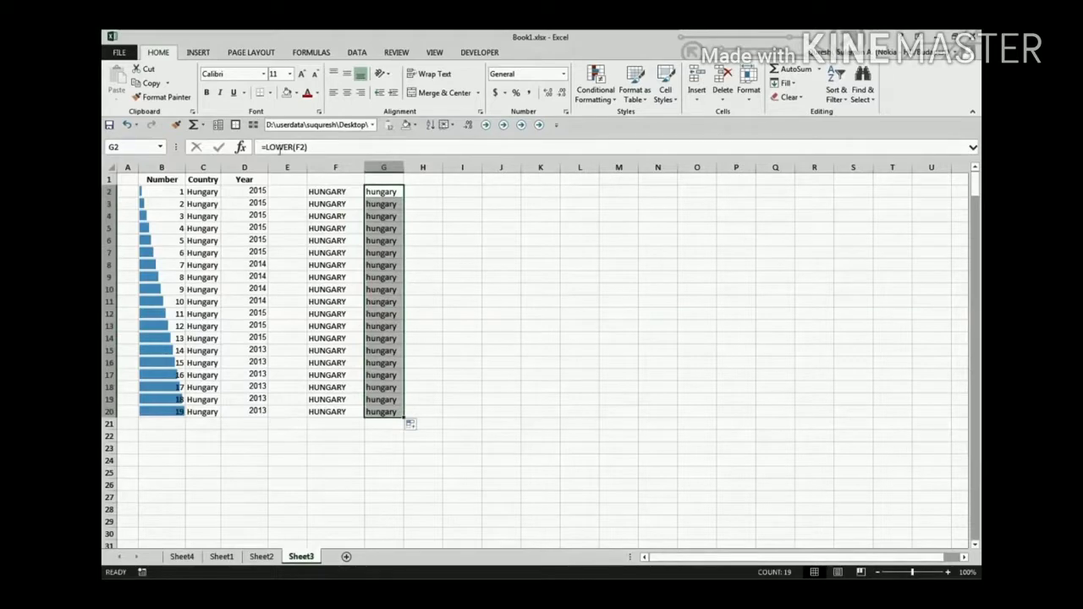
left_click(332, 192)
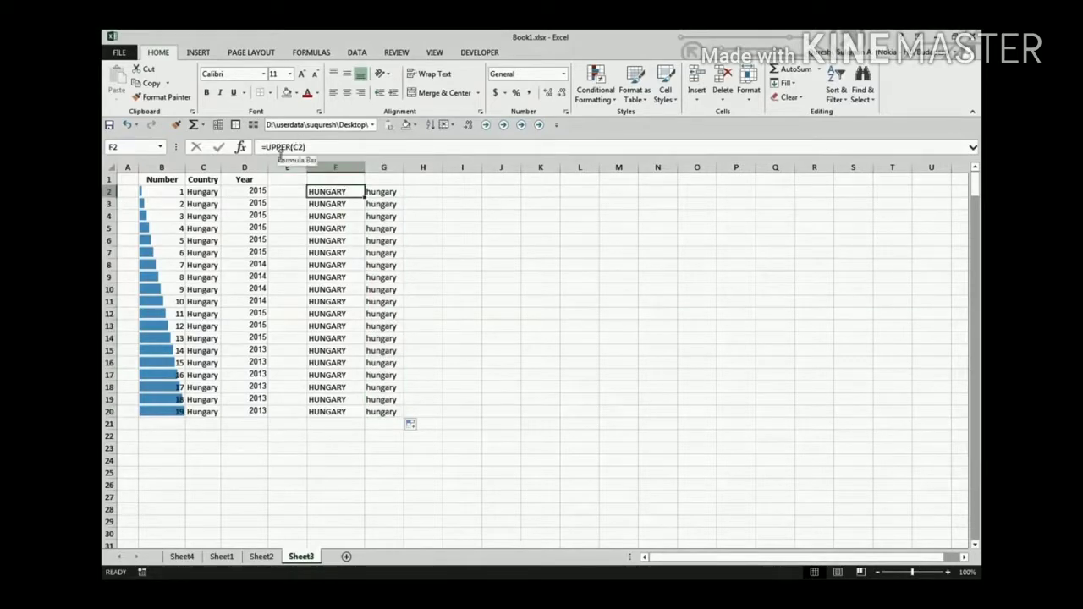
left_click(370, 188)
Capitalize the lowercase names in H2:H20 with =PROPER(G2) filled down from H2, and review the formula in H2
left_click(425, 190)
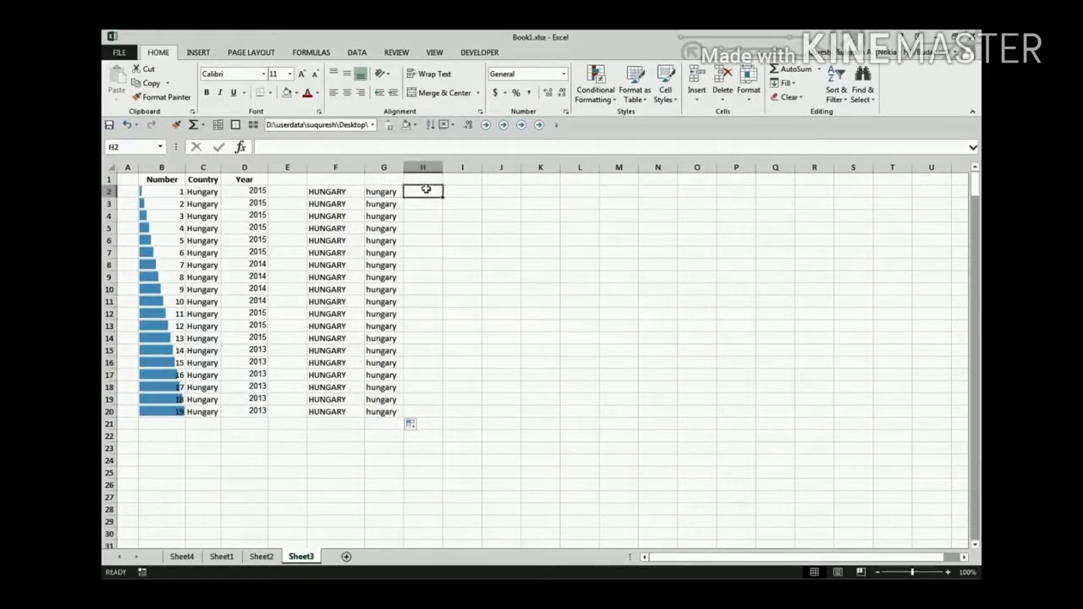
type("=")
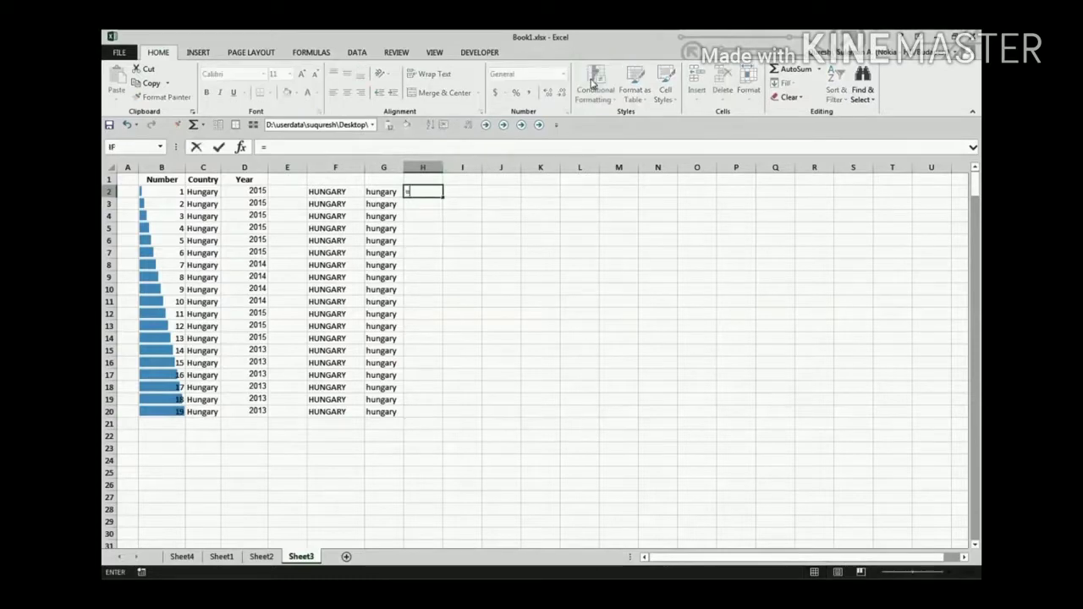
type("proper(")
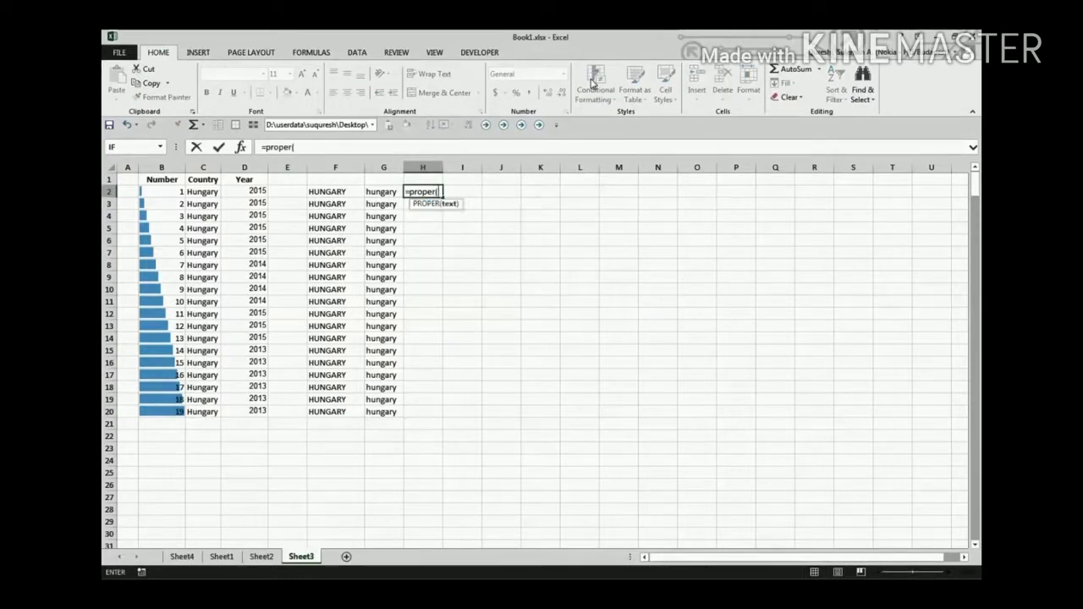
key("Left")
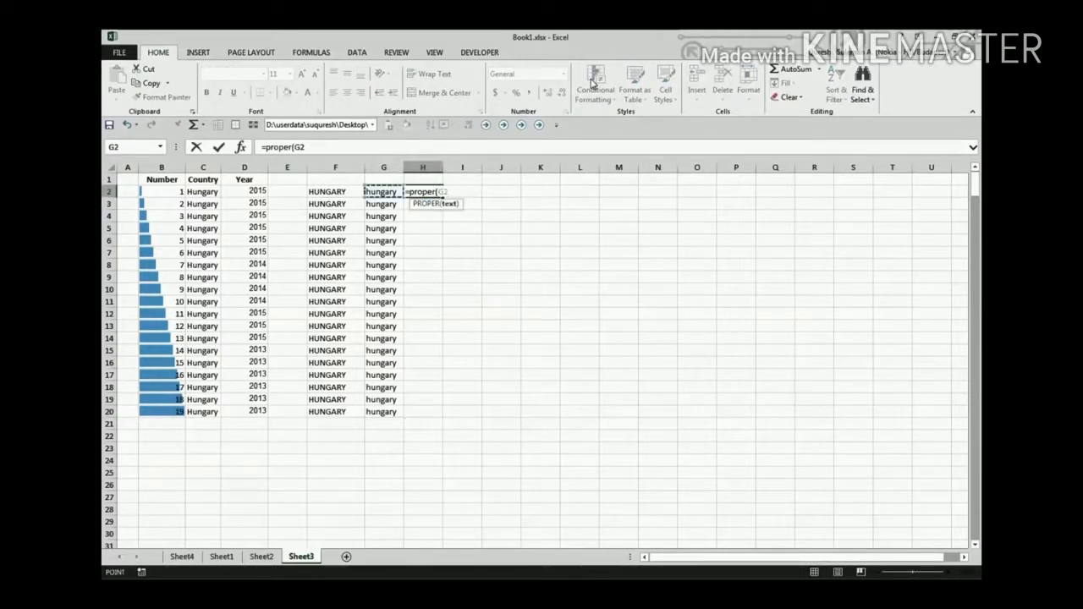
key("ctrl+Return")
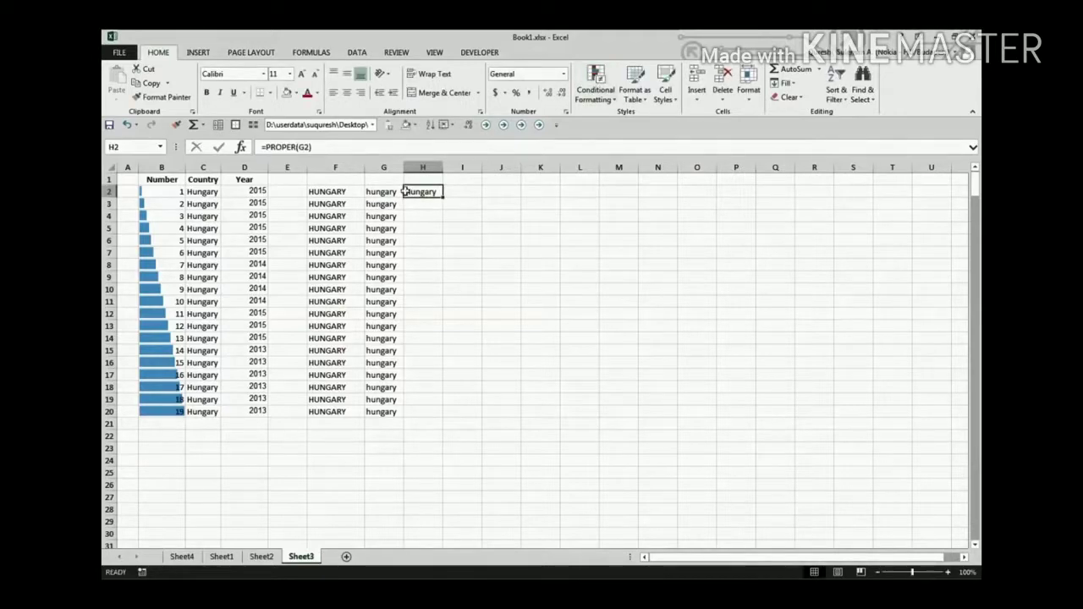
left_click_drag(445, 198, 442, 416)
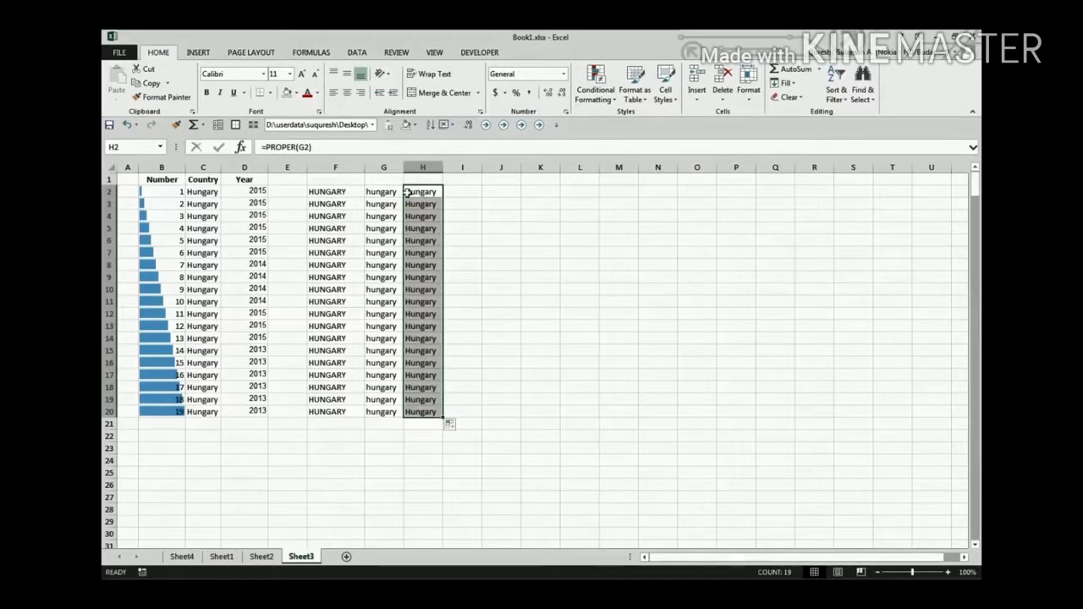
left_click(410, 192)
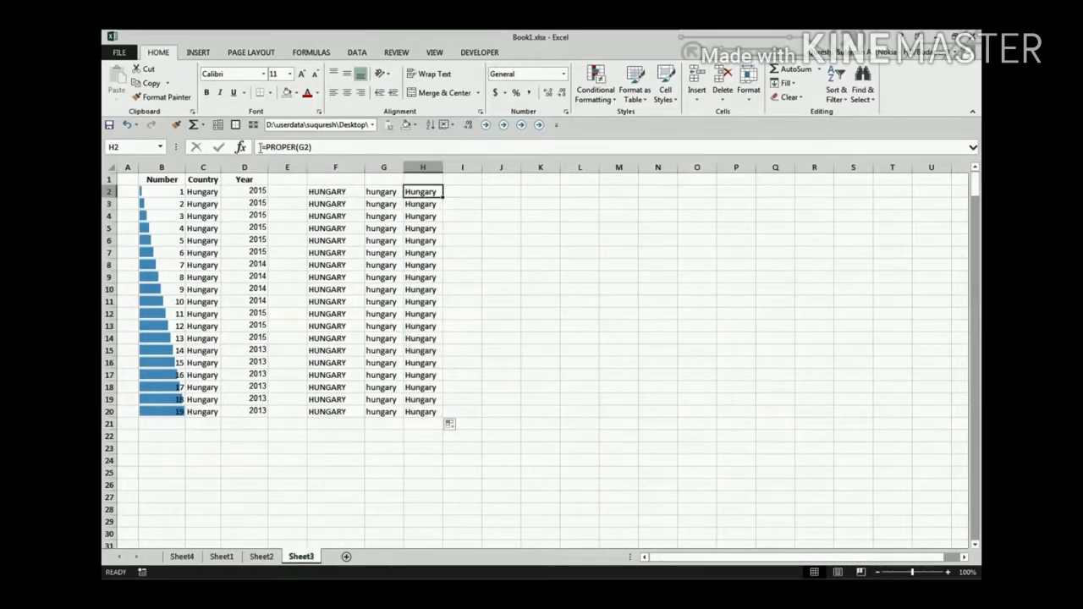
left_click(472, 217)
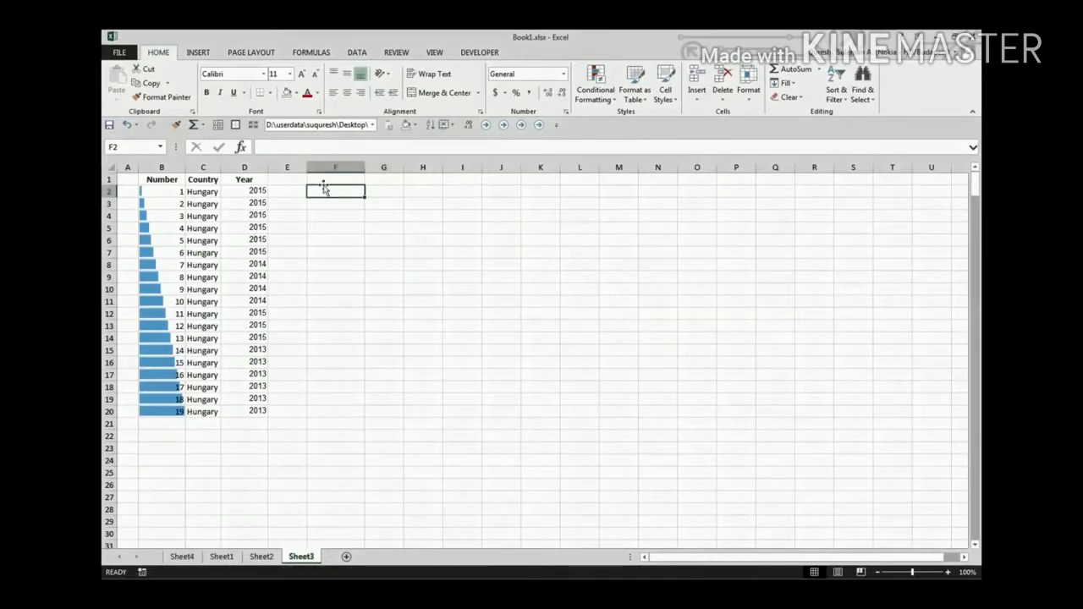
Enter 00000123 in cell F2 without any text prefix and reselect the cell
type("0")
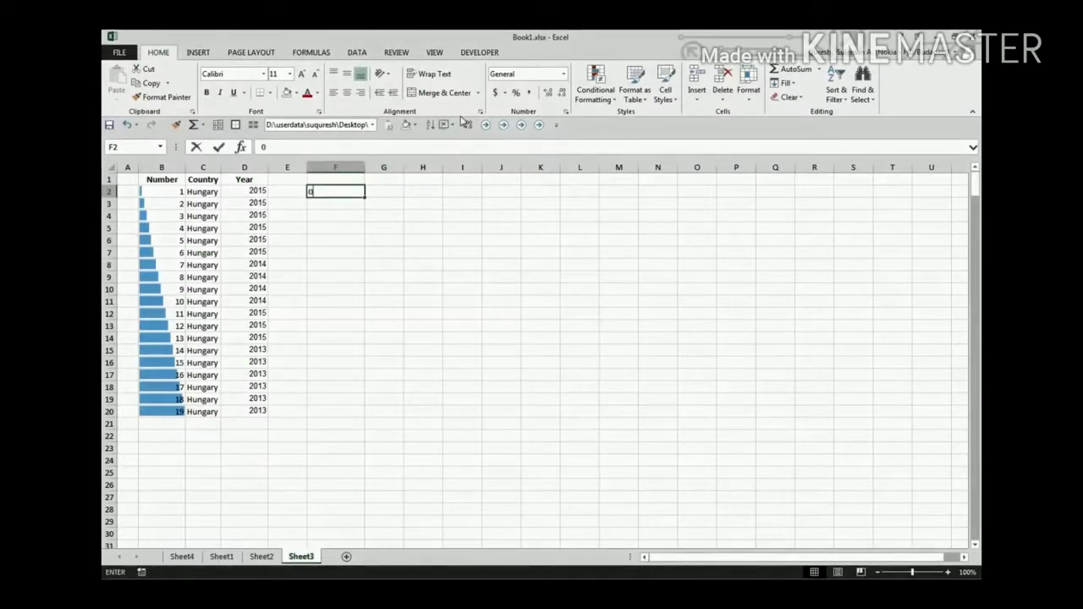
type("0000")
type("123")
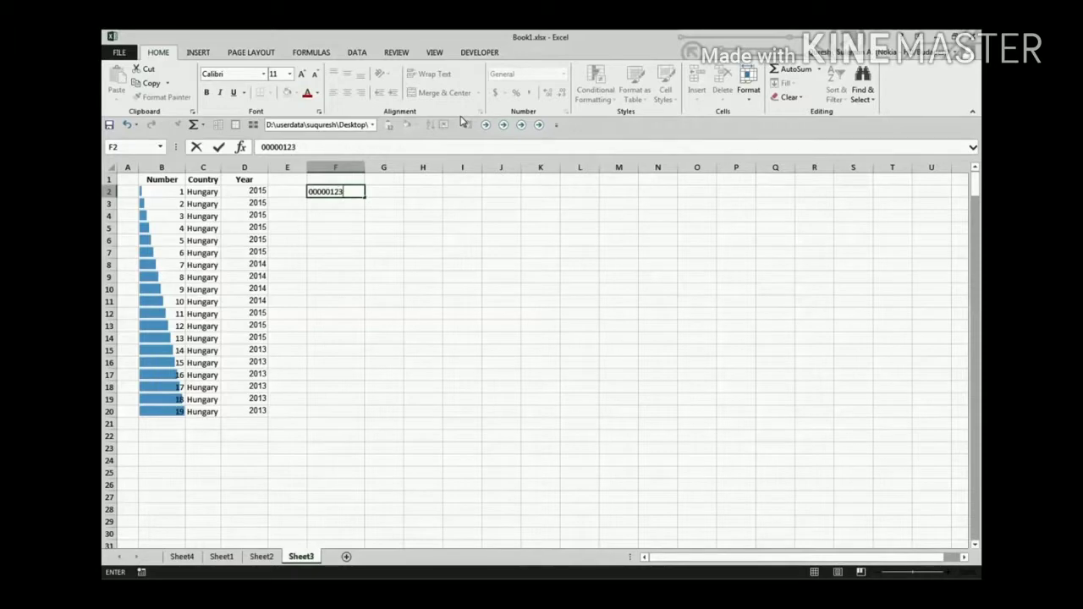
key("Return")
key("Up")
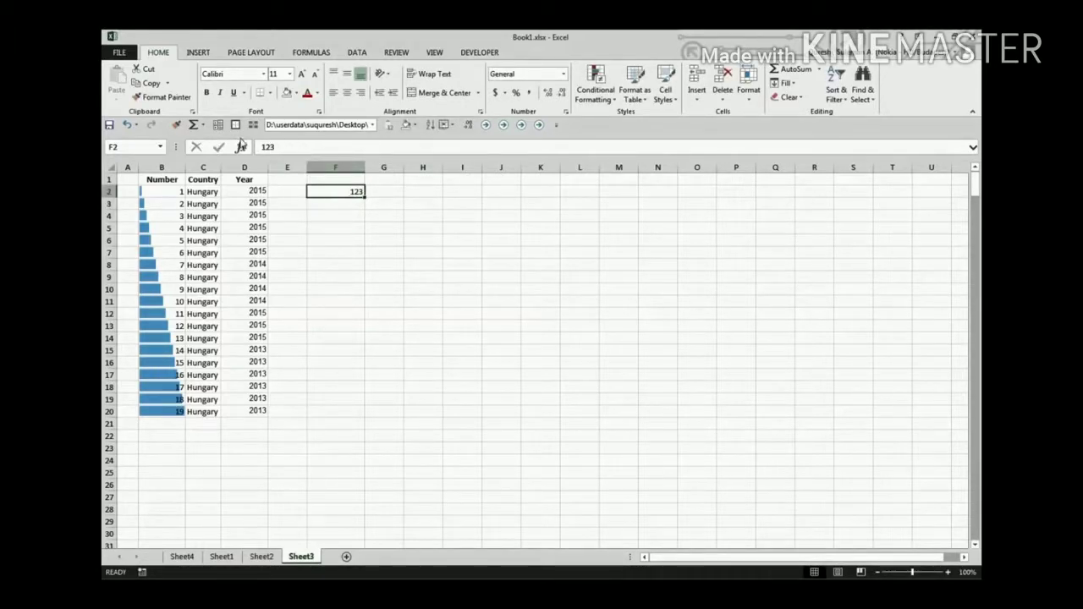
left_click(258, 148)
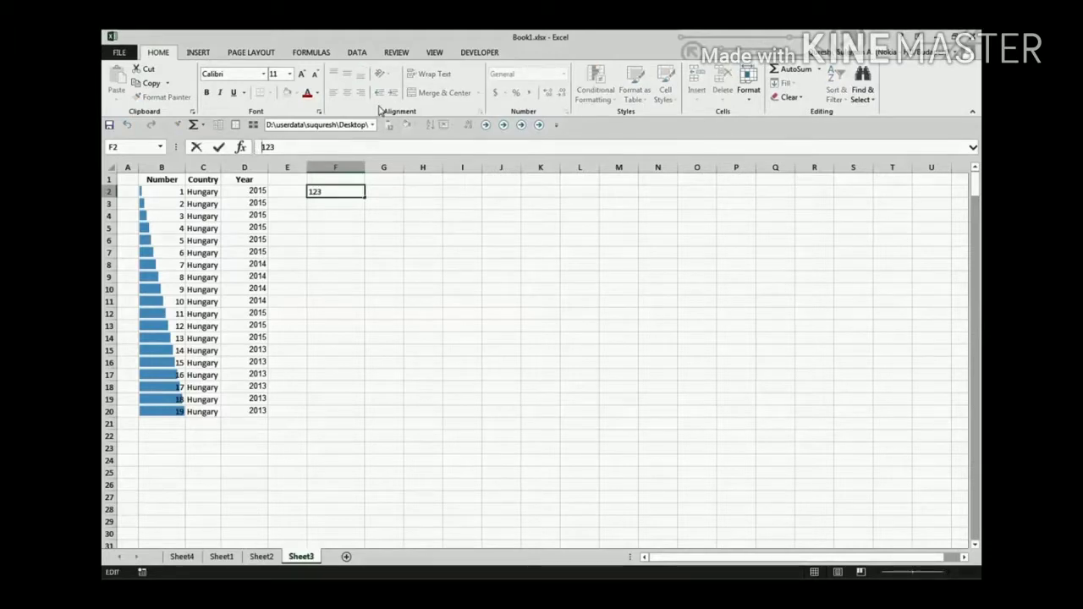
type("'")
type("0000000")
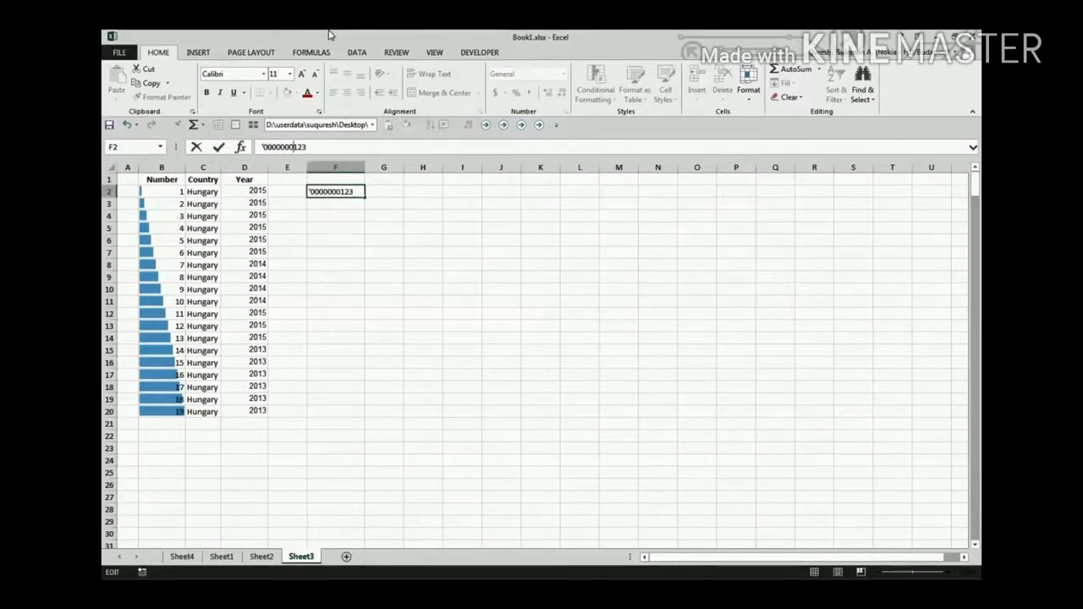
key("Return")
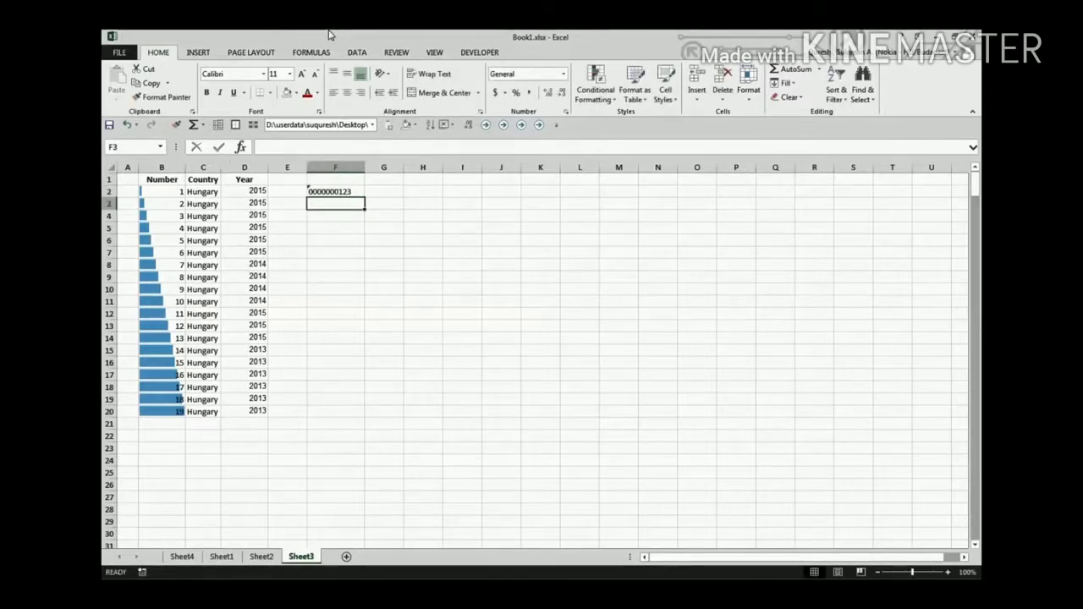
left_click(325, 190)
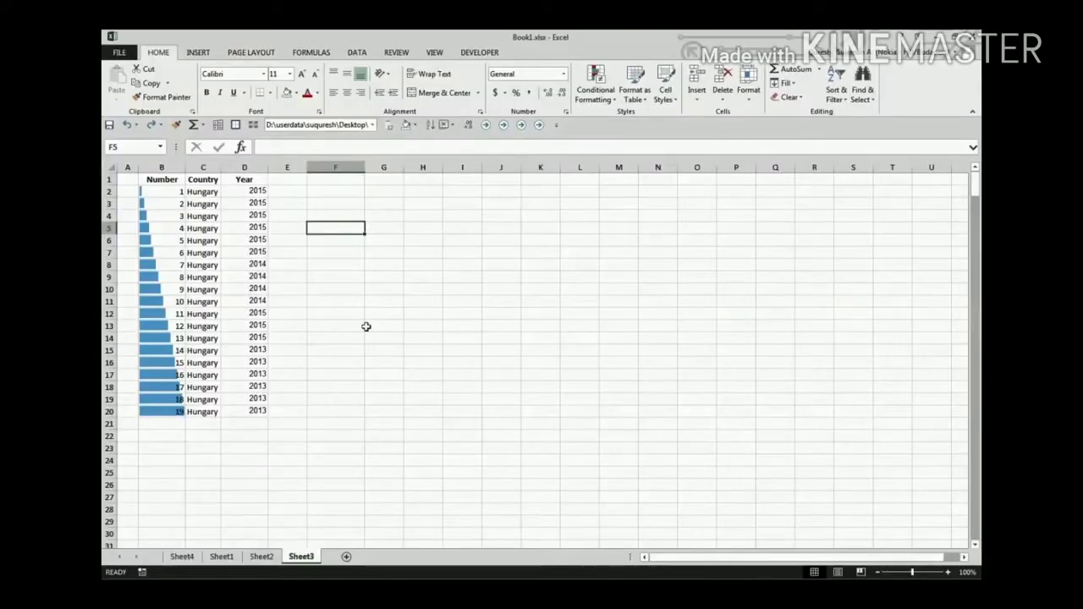
Open the AutoCorrect options from the proofing settings and select the (c) replacement entry as an example
left_click(118, 52)
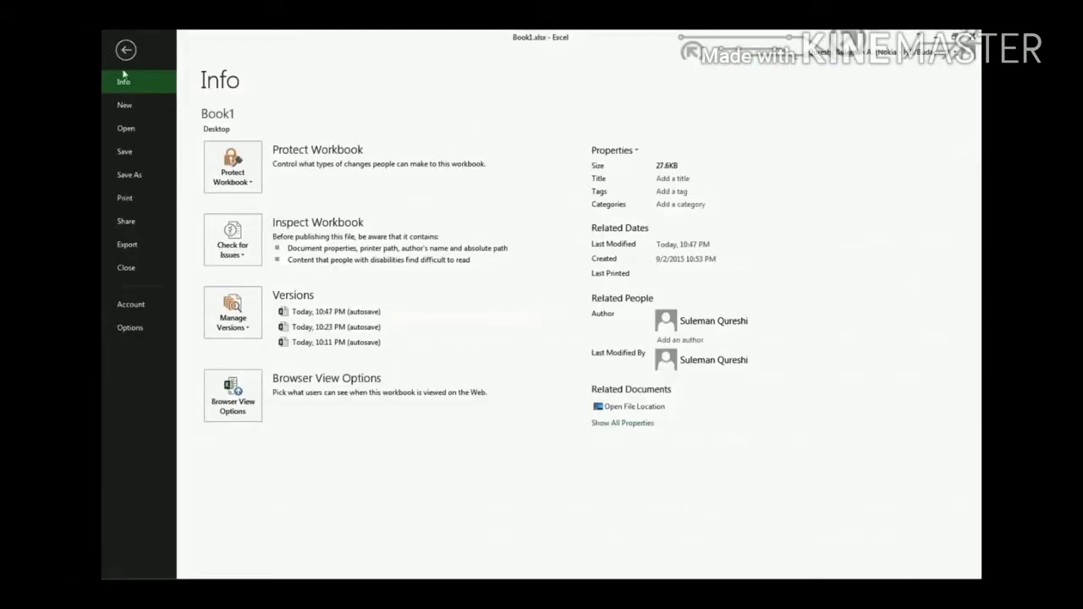
left_click(127, 329)
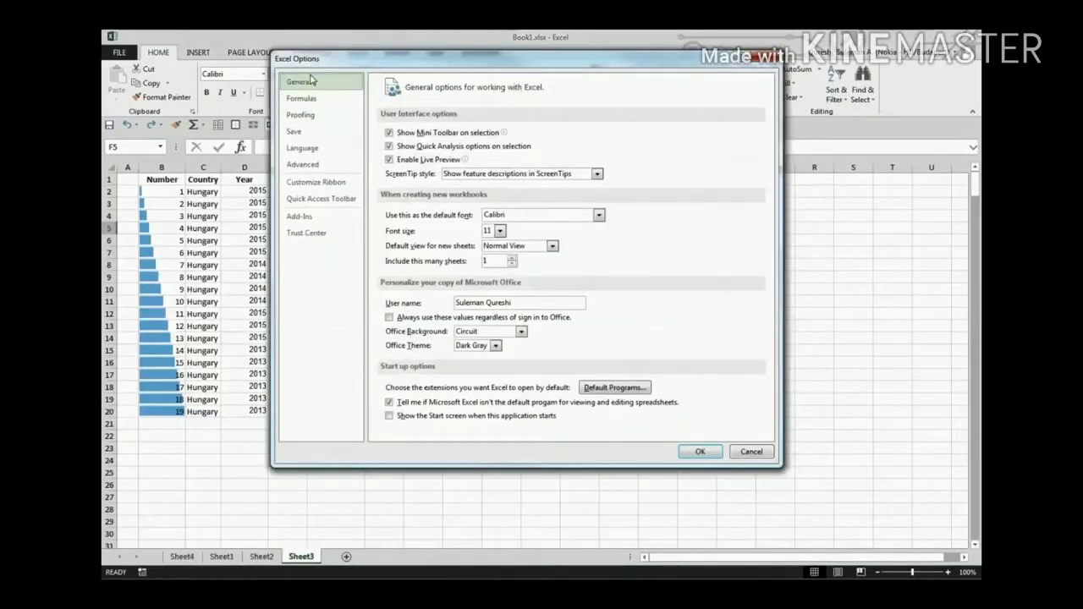
left_click(296, 118)
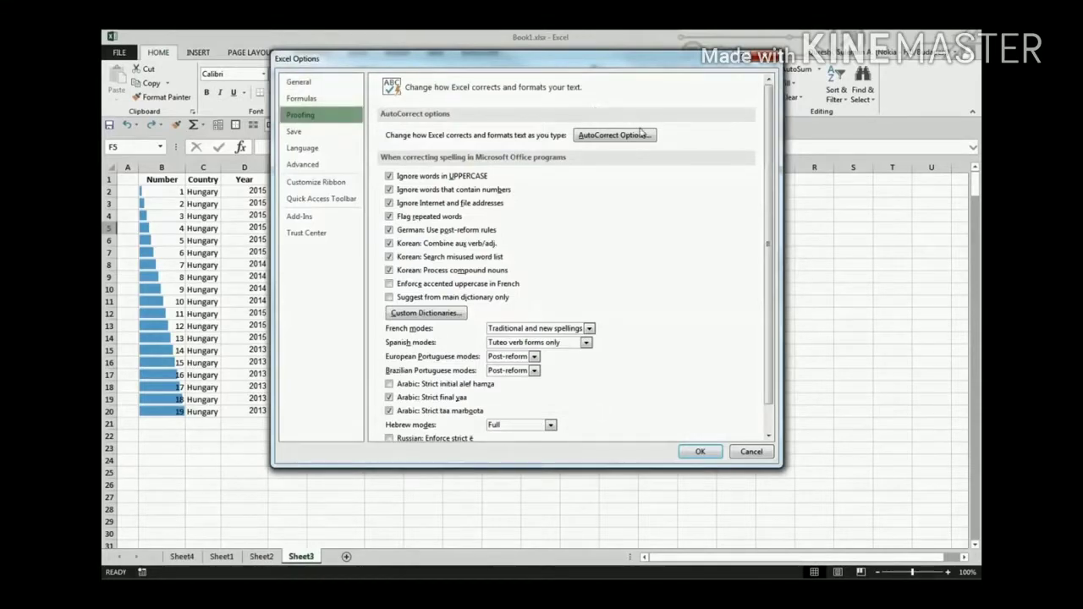
left_click(609, 135)
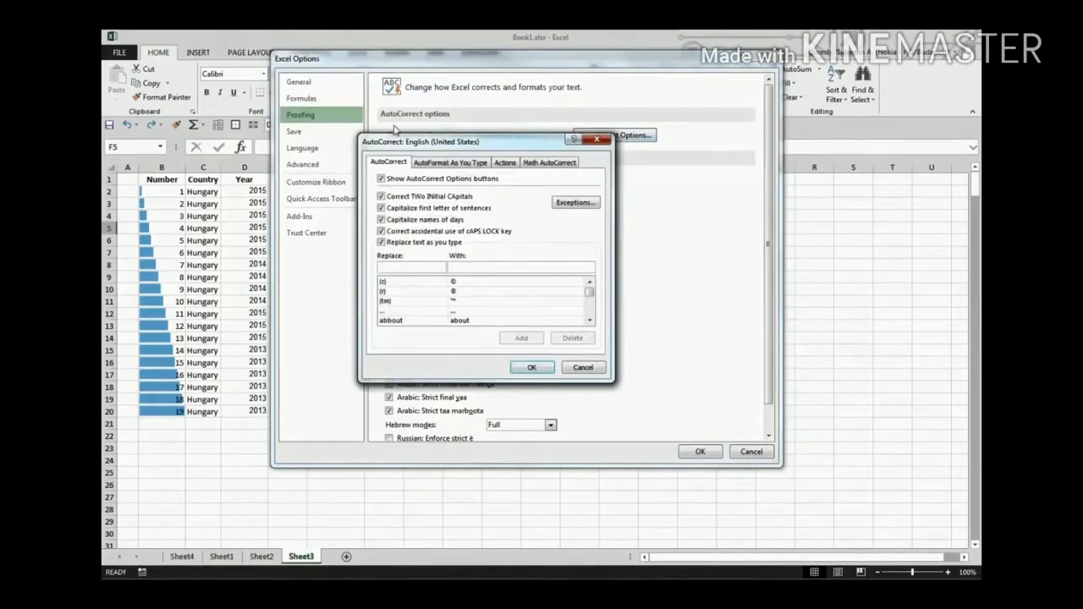
left_click(421, 281)
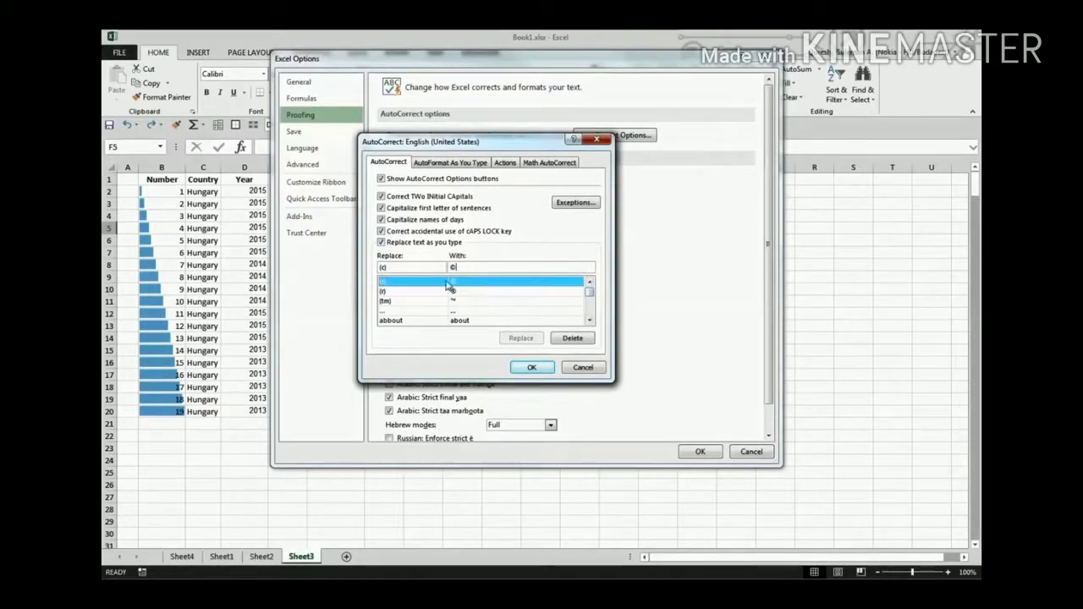
Add an AutoCorrect entry that replaces SQ with the person's full name, and confirm the options
double_click(392, 269)
type("SQ")
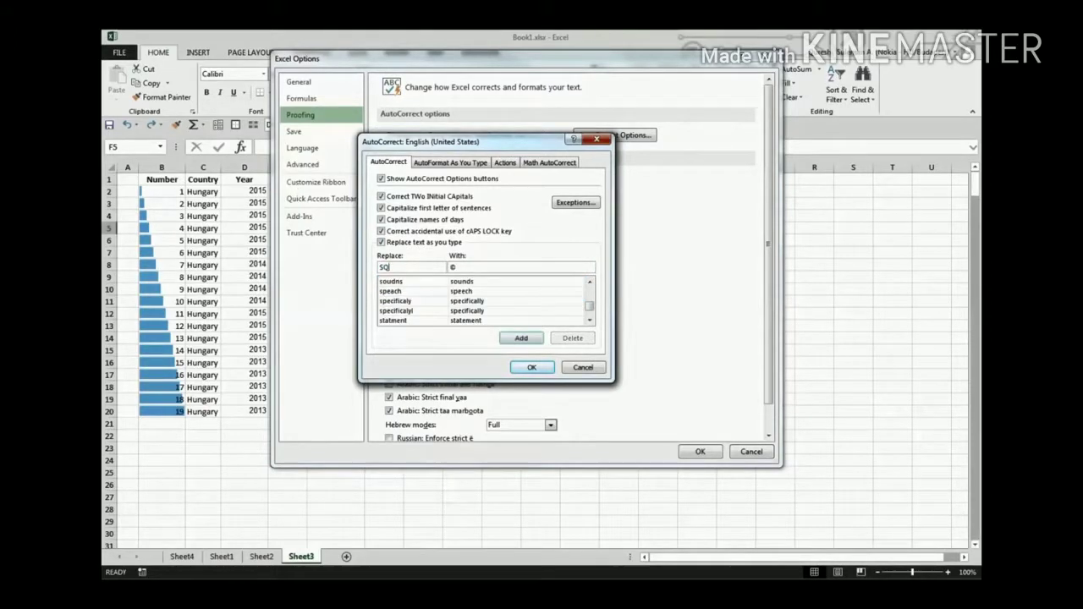
key("Tab")
type("Su")
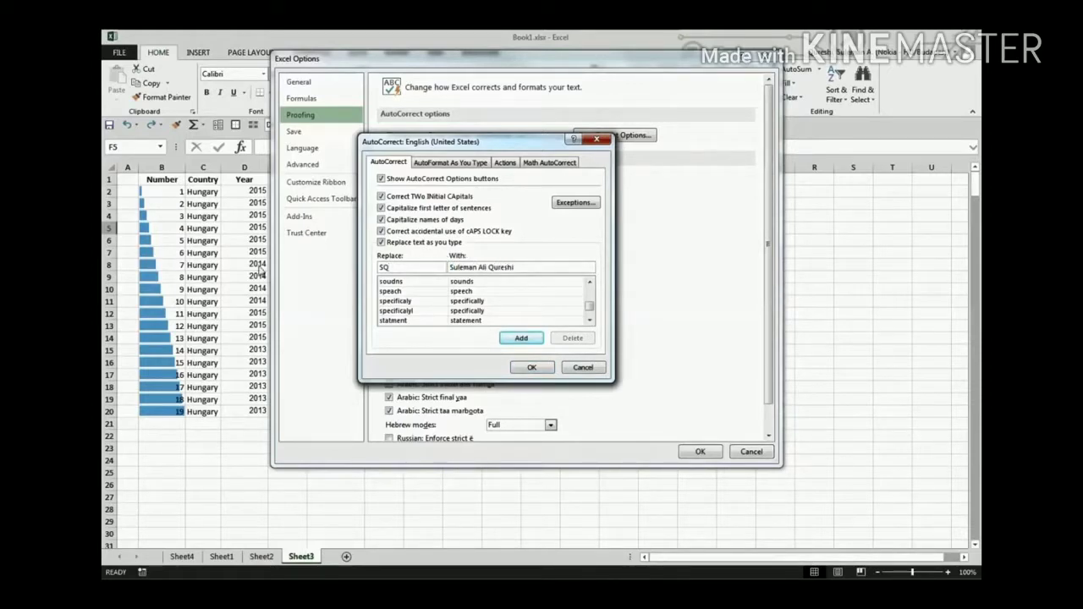
left_click(521, 338)
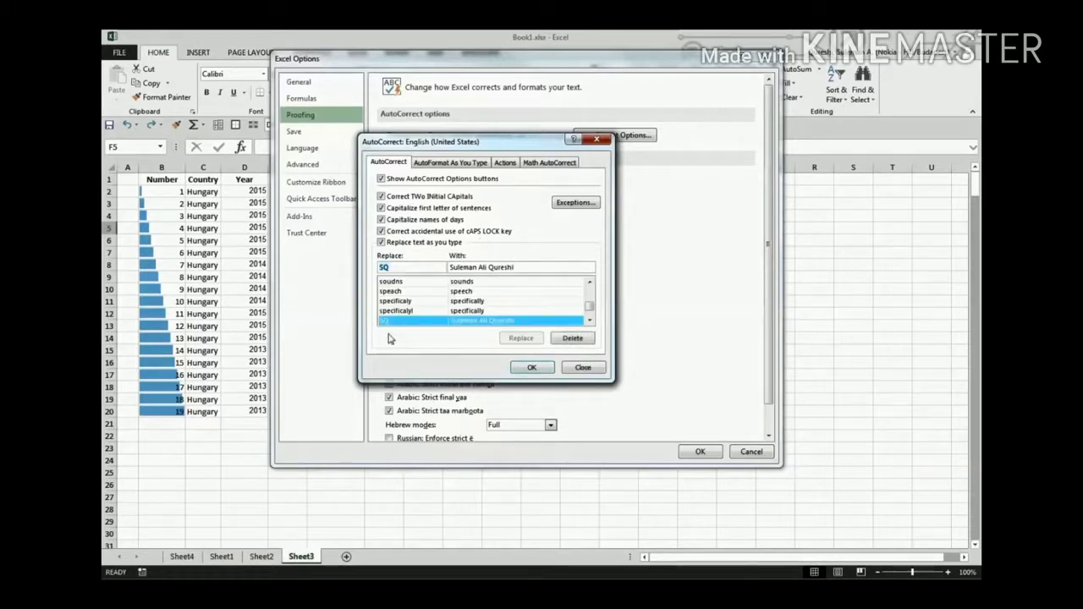
left_click(533, 369)
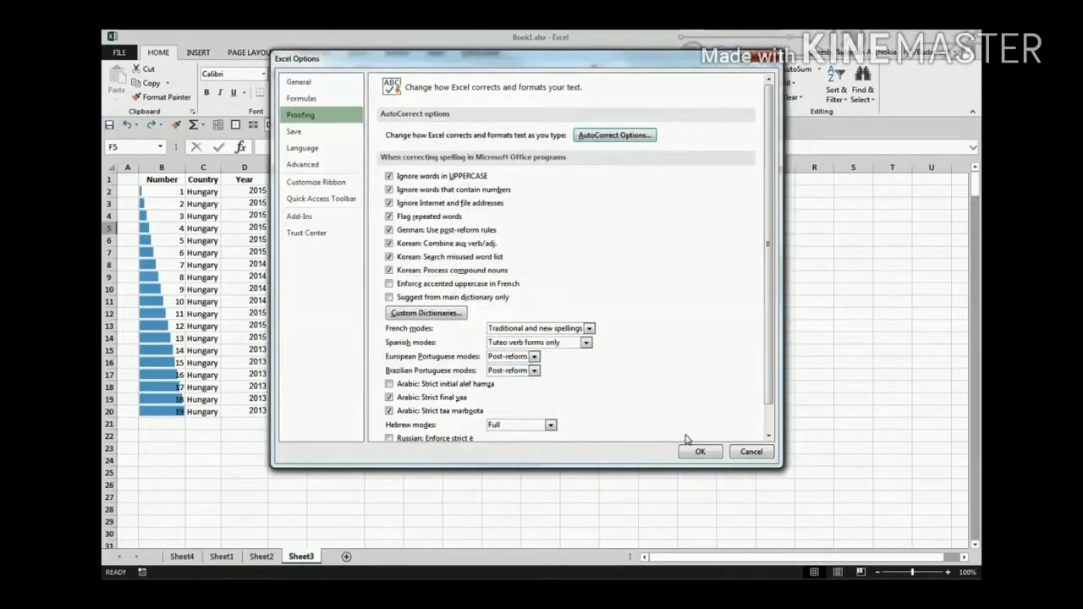
left_click(700, 451)
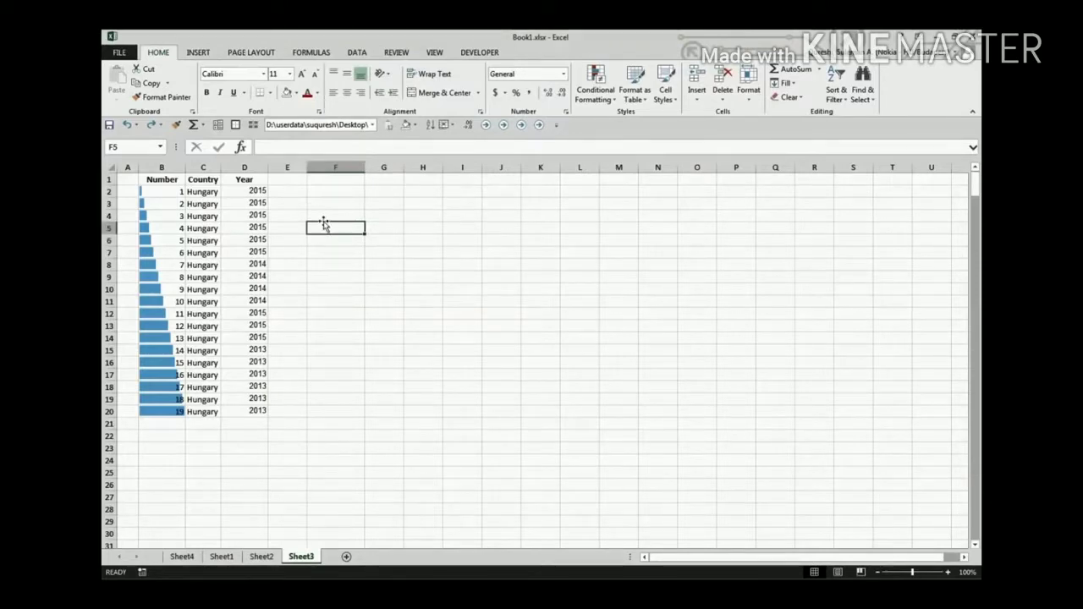
Test the new AutoCorrect entry by entering the abbreviation SQ in cell F5, and clear the cell
type("s")
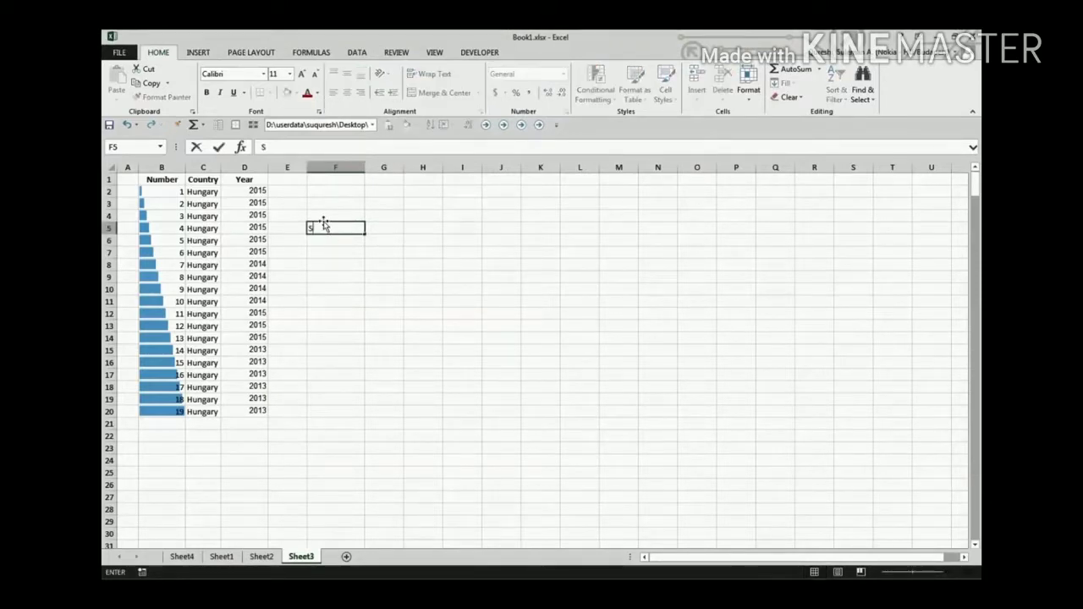
type("Qureshi")
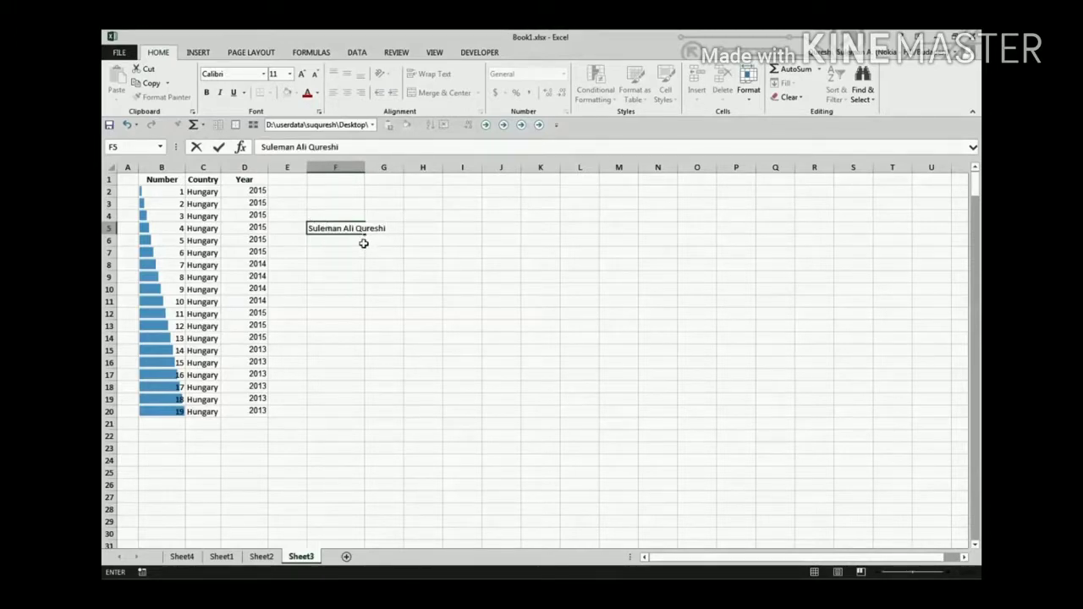
left_click(343, 252)
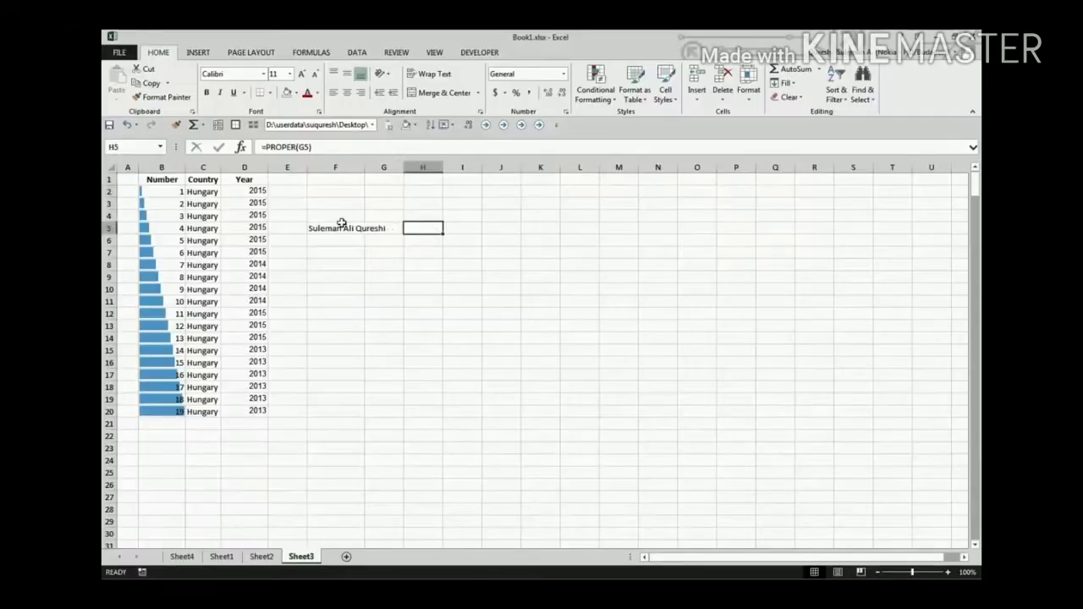
left_click(414, 270)
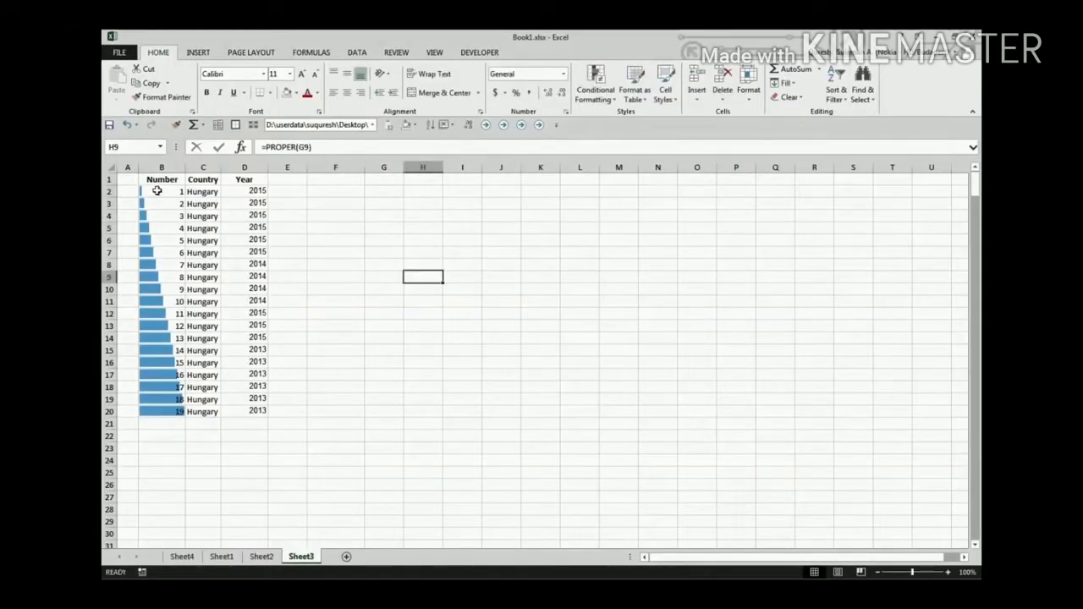
Select the numbers in B2:B20 and add Minimum and Maximum to the status bar calculations
left_click_drag(155, 191, 141, 412)
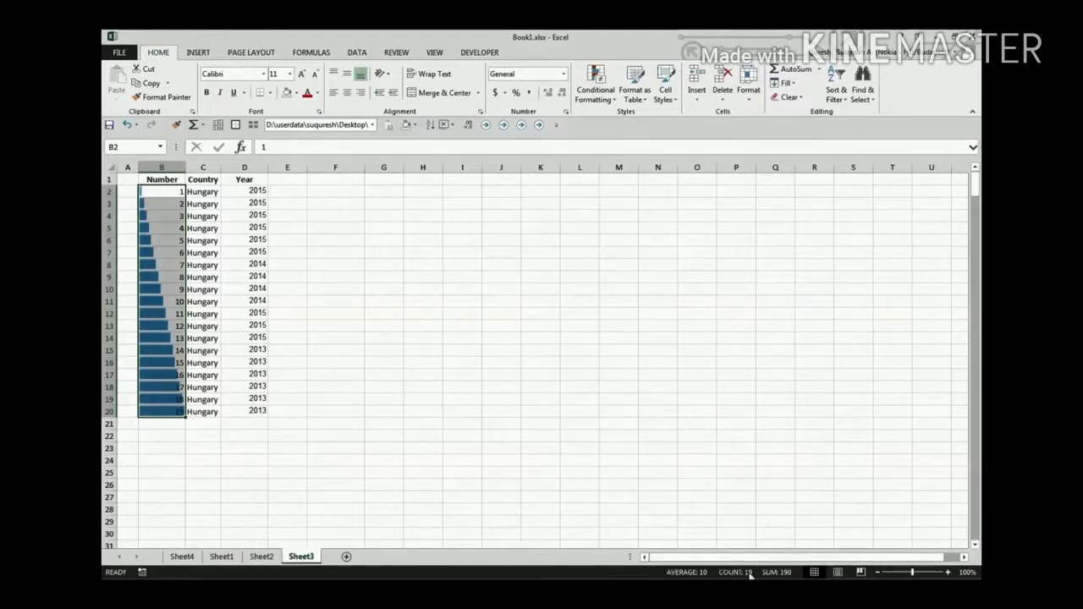
right_click(658, 576)
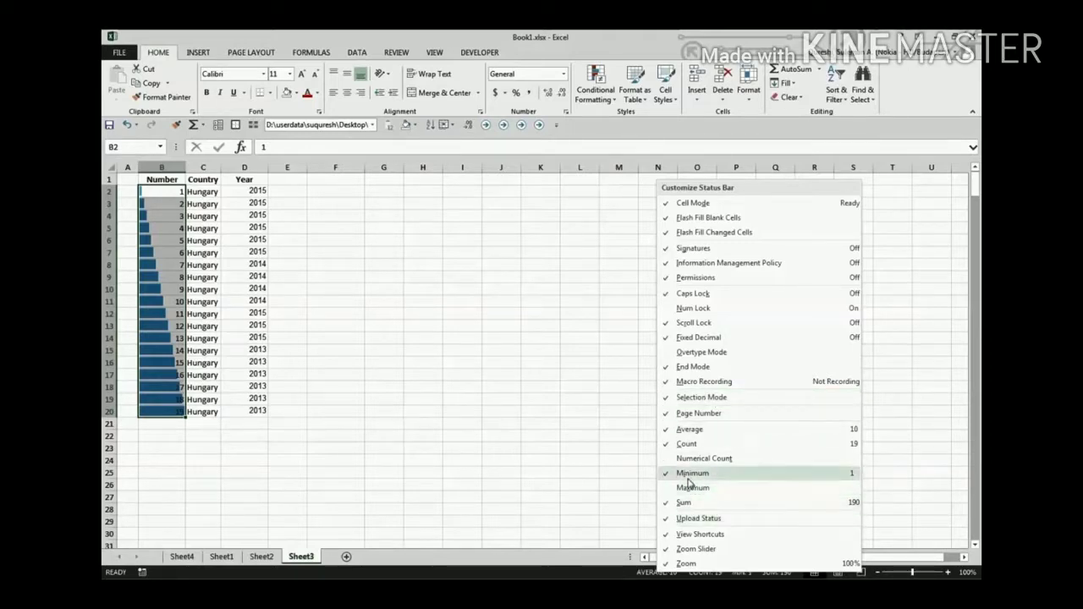
left_click(690, 477)
left_click(687, 490)
left_click(630, 404)
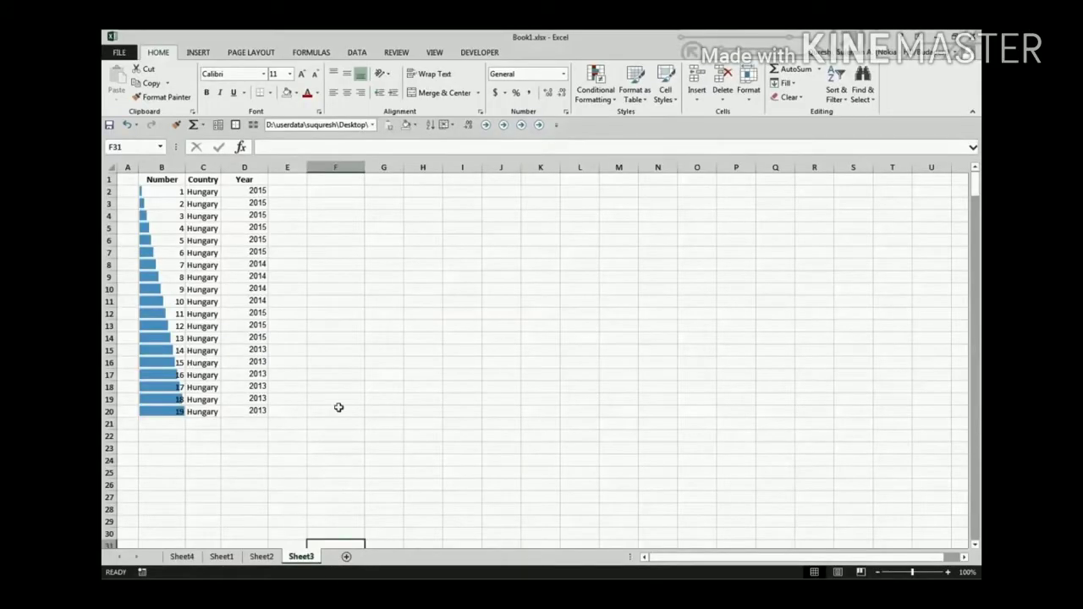
right_click(302, 560)
left_click(333, 447)
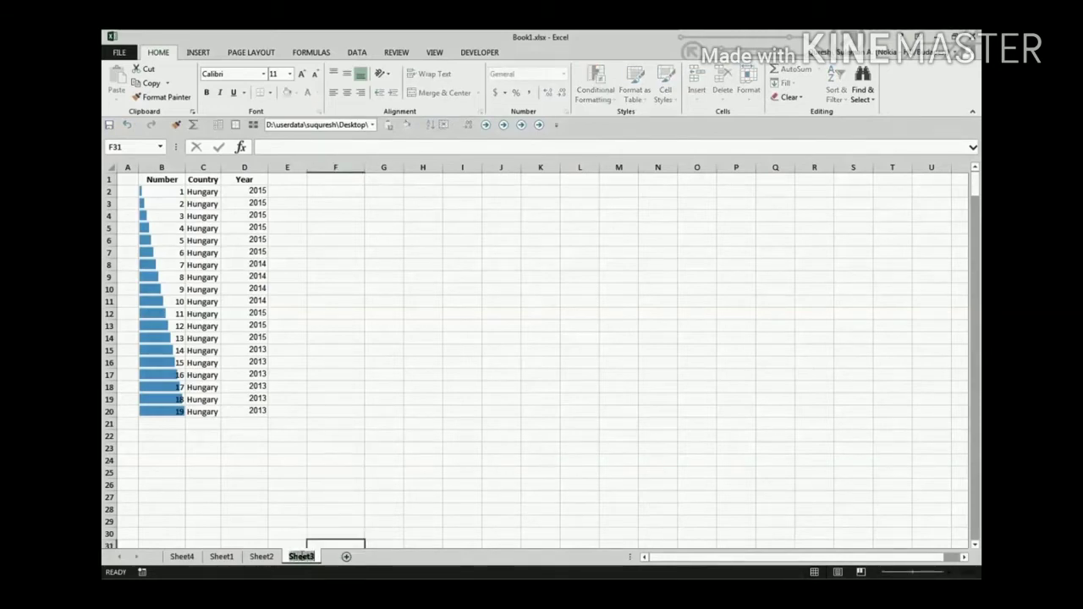
left_click(305, 468)
left_click(364, 226)
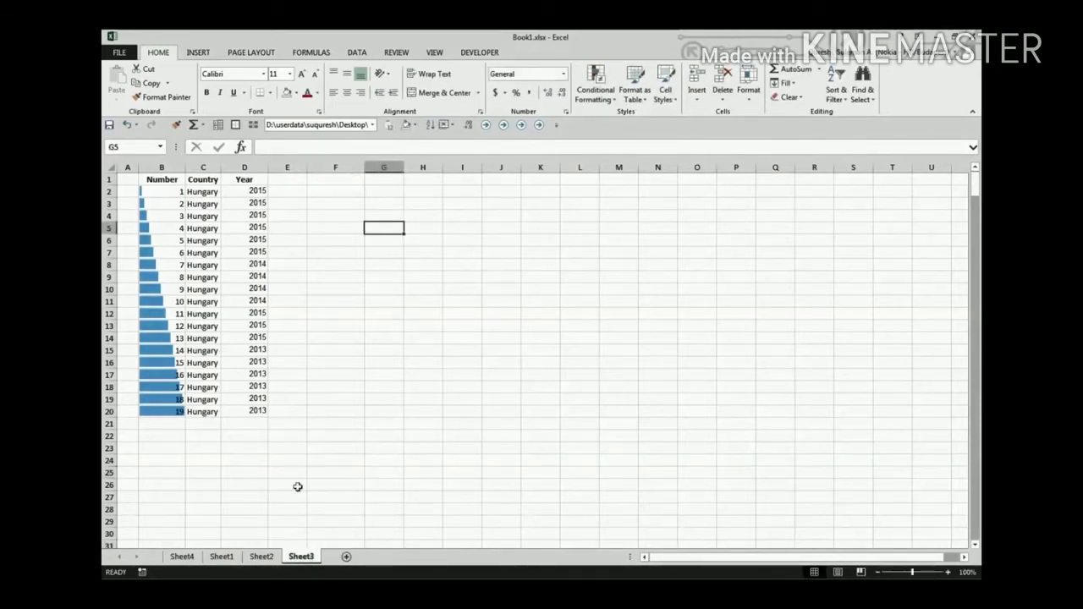
Rename the Sheet3 worksheet as Hungary
double_click(300, 558)
type("H")
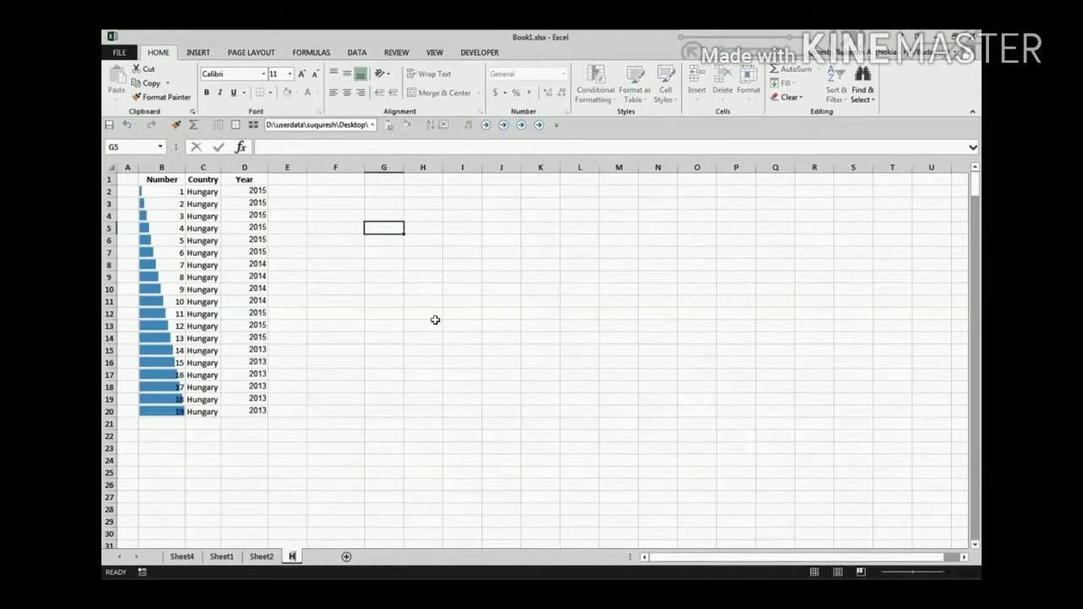
type("ungary")
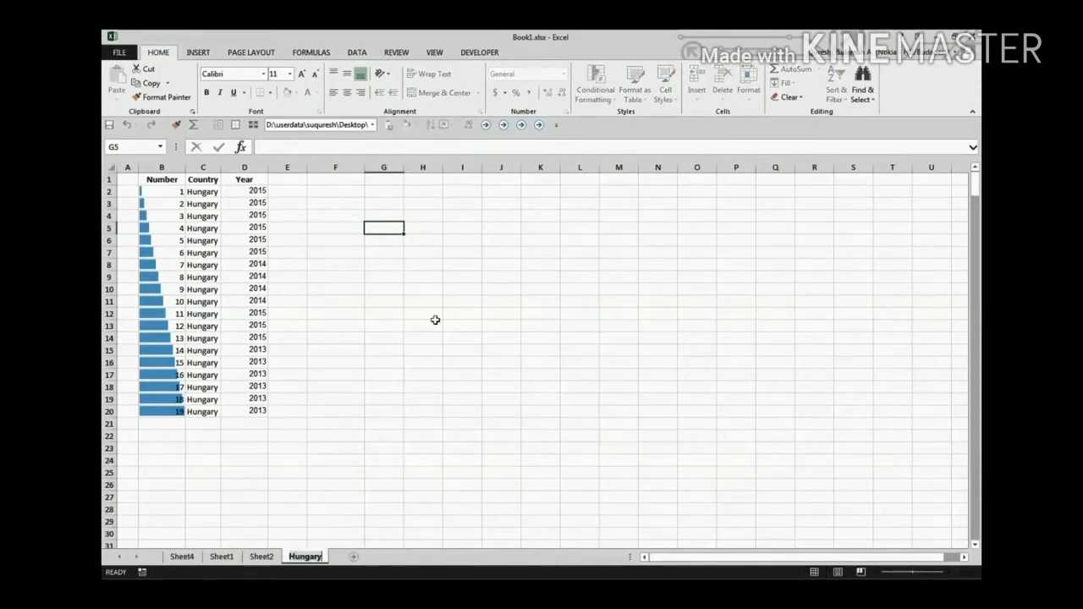
left_click(435, 323)
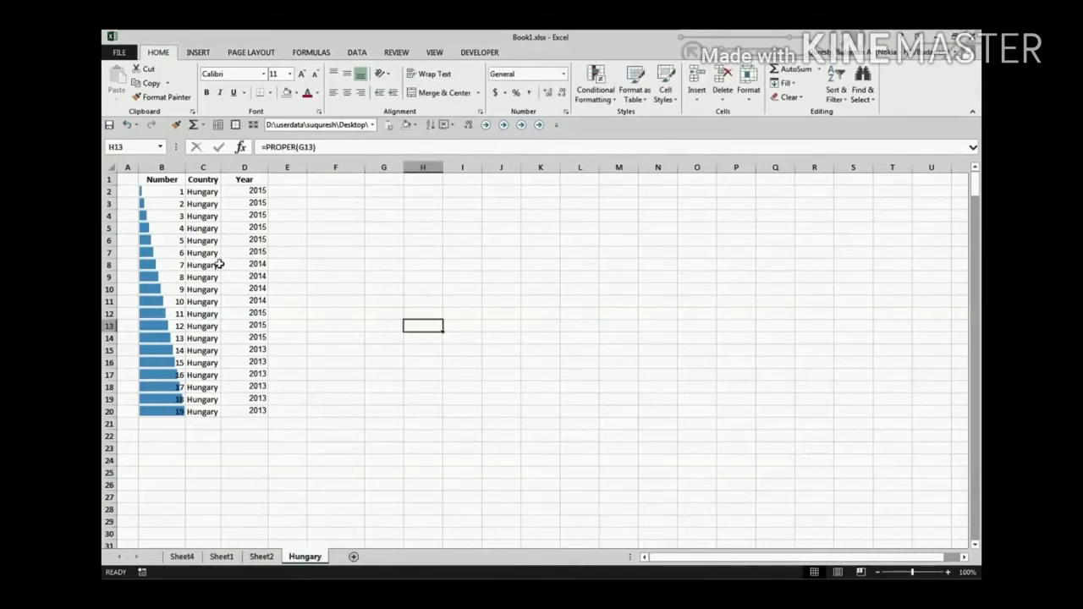